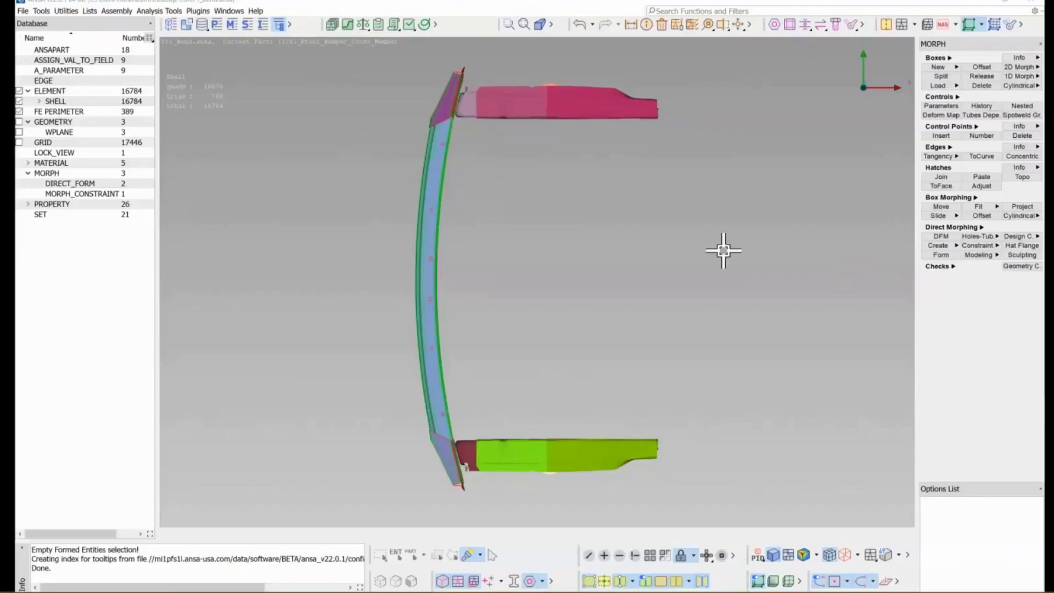
Start a direct morphing Form and, with only the curved bumper cross member shown, assign all of it as formed entities.
{"action": "left_click", "coordinate": [942, 255]}
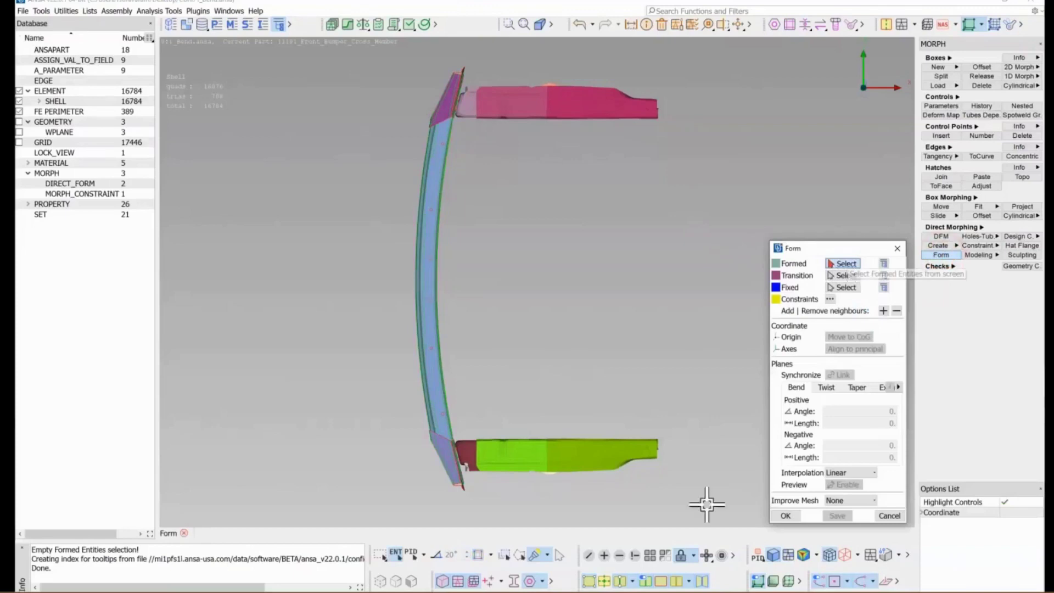
{"action": "left_click", "coordinate": [651, 555]}
{"action": "left_click", "coordinate": [659, 570]}
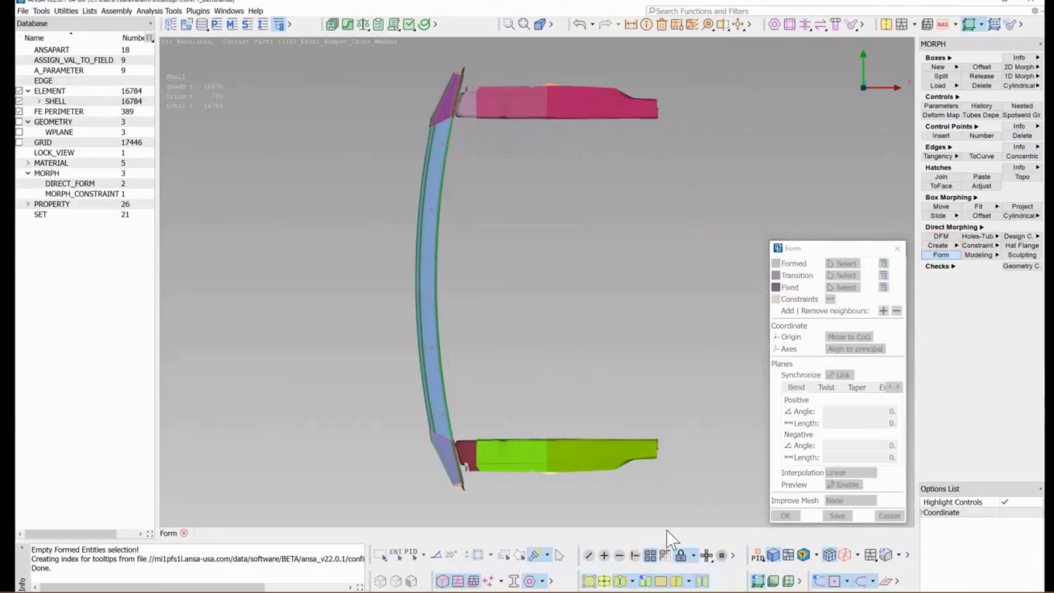
{"action": "left_click_drag", "start_coordinate": [393, 56], "coordinate": [543, 508]}
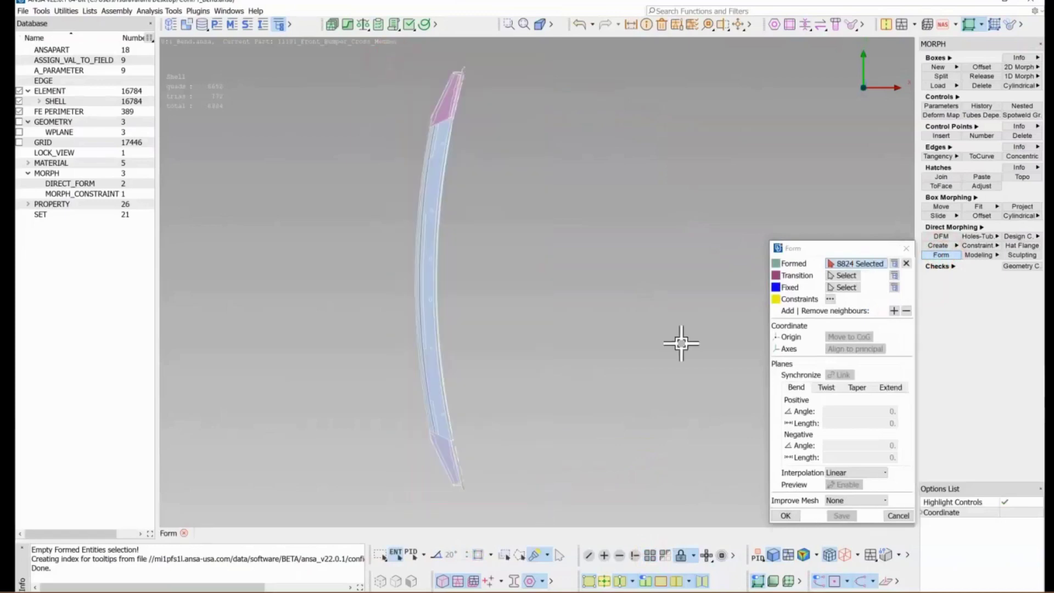
Begin the transition entity selection, showing the whole model again and switching off Highlight Controls.
{"action": "left_click", "coordinate": [846, 276]}
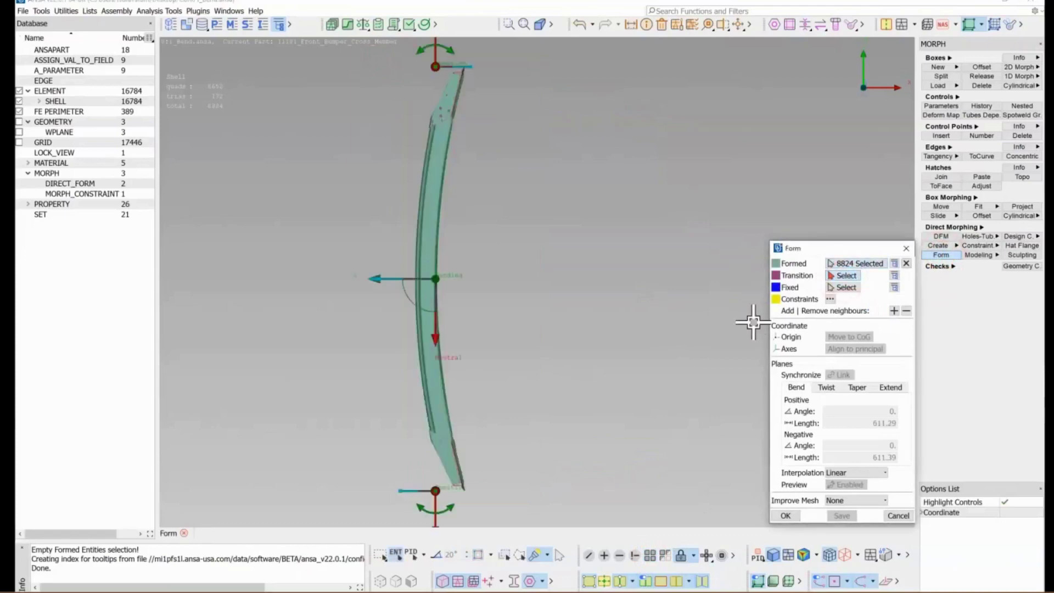
{"action": "left_click", "coordinate": [650, 555]}
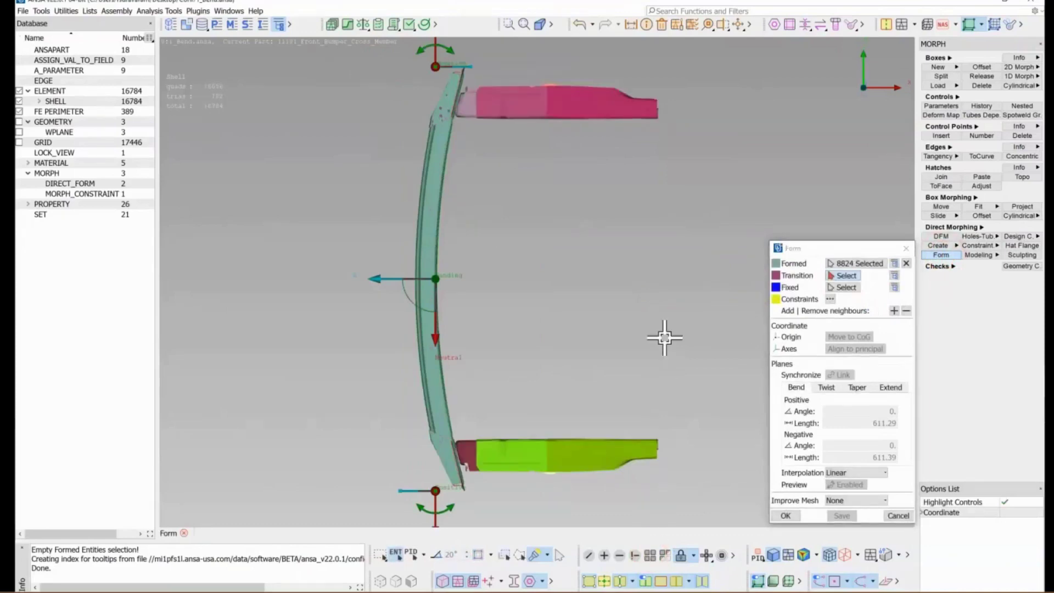
{"action": "left_click", "coordinate": [1006, 502]}
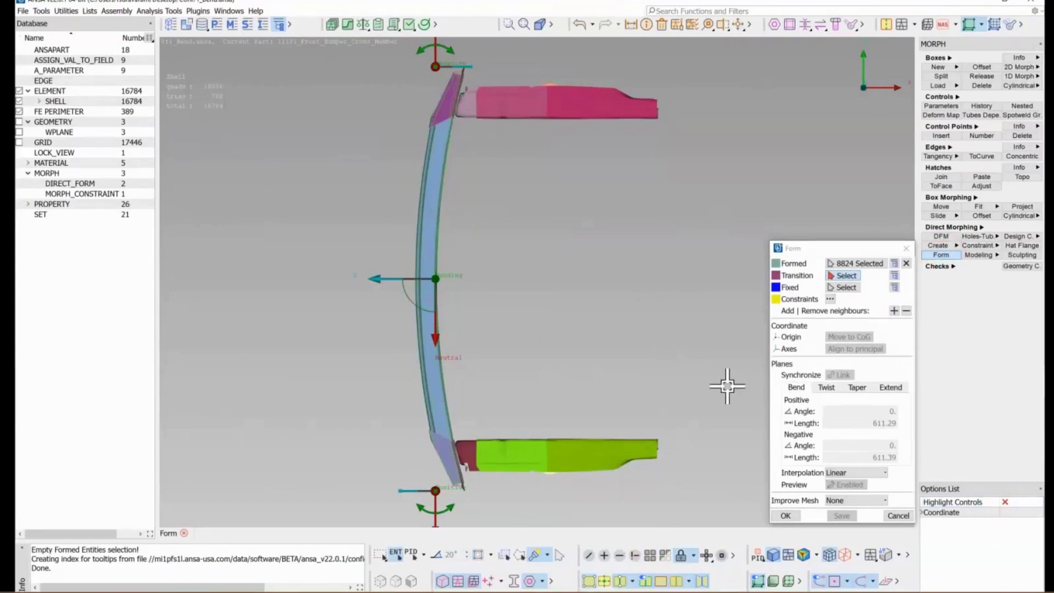
Hide the Bumper lock view and assign both remaining longitudinal rails as transition entities.
{"action": "left_click", "coordinate": [112, 152]}
{"action": "right_click", "coordinate": [57, 368]}
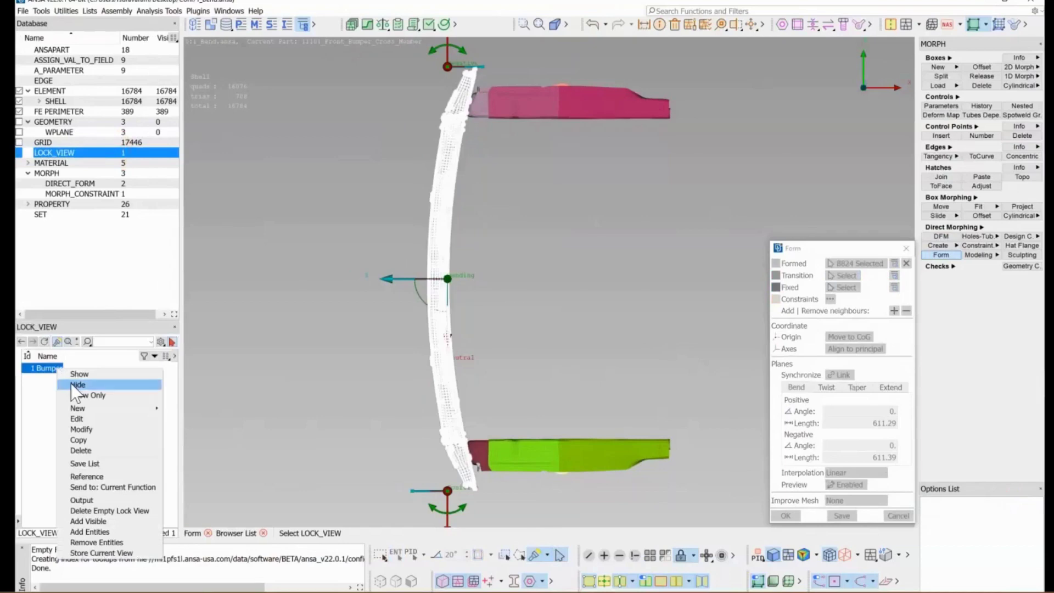
{"action": "left_click", "coordinate": [73, 385]}
{"action": "left_click", "coordinate": [175, 326]}
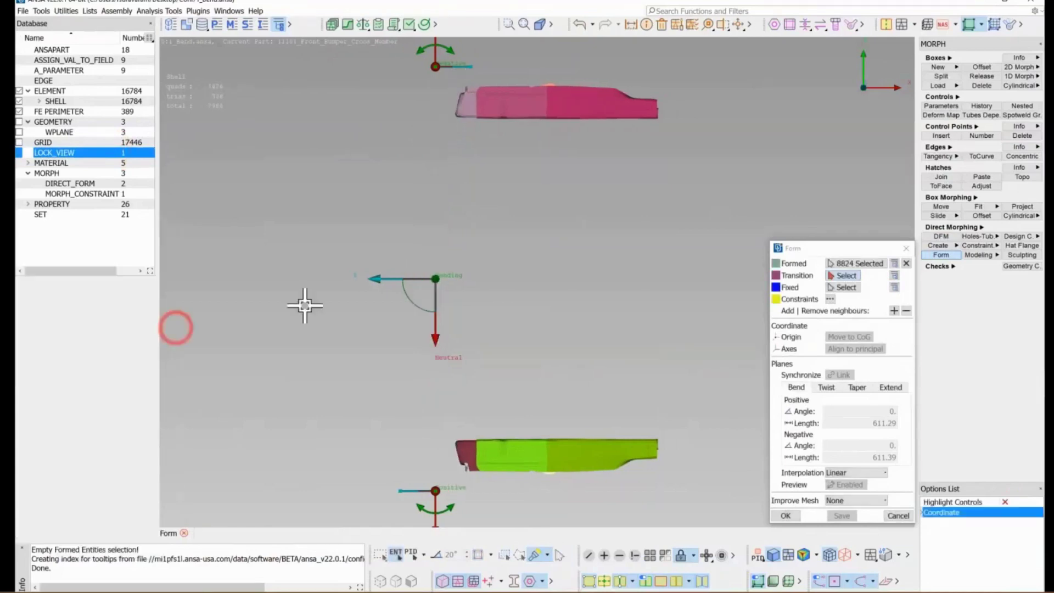
{"action": "left_click_drag", "start_coordinate": [354, 70], "coordinate": [704, 492]}
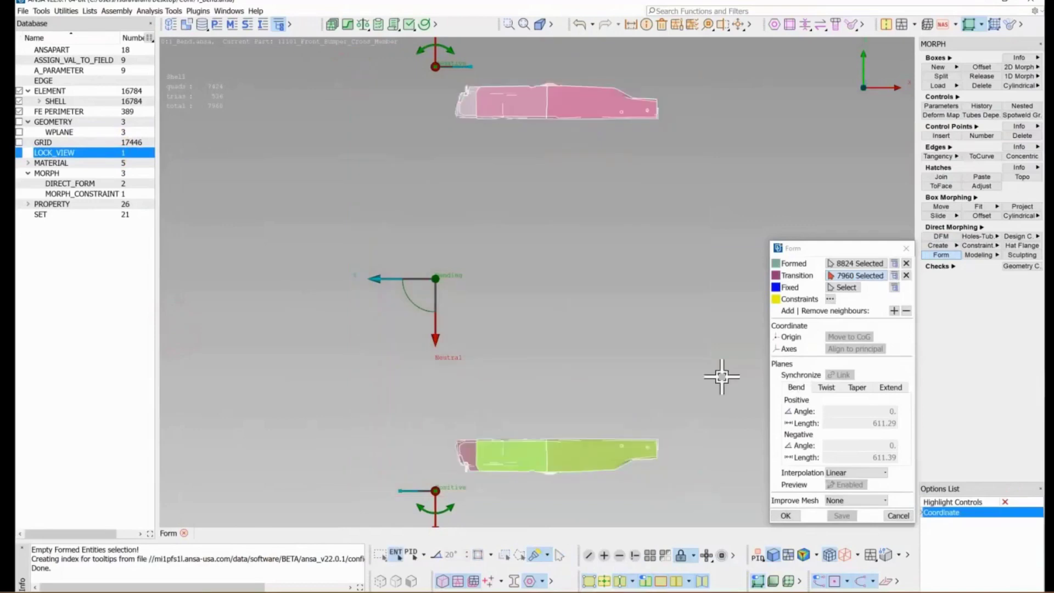
Show all parts and assign the free end of the pink rail as fixed entities.
{"action": "left_click", "coordinate": [855, 287]}
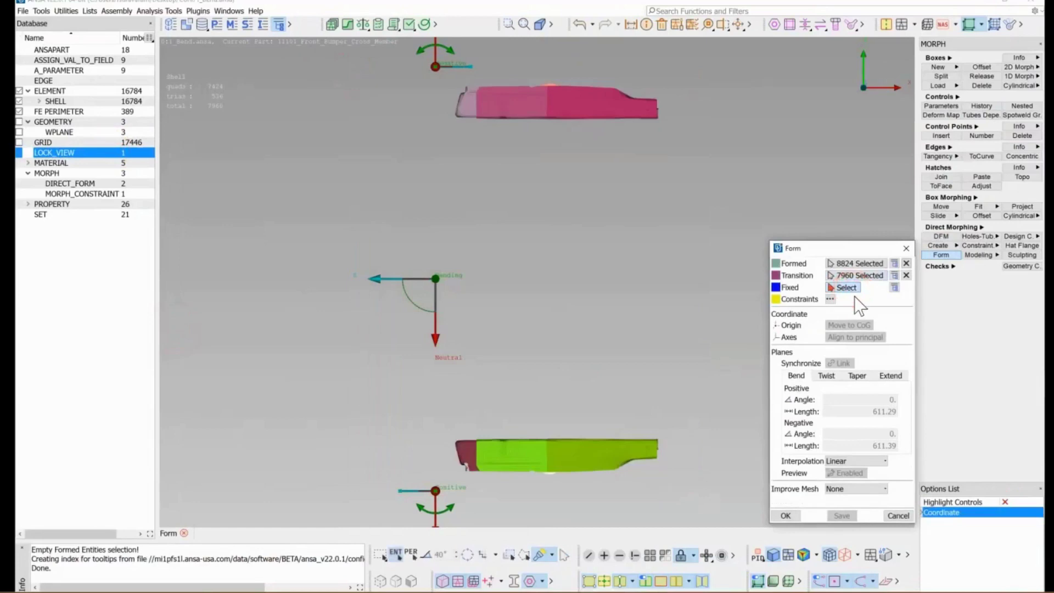
{"action": "left_click", "coordinate": [651, 553]}
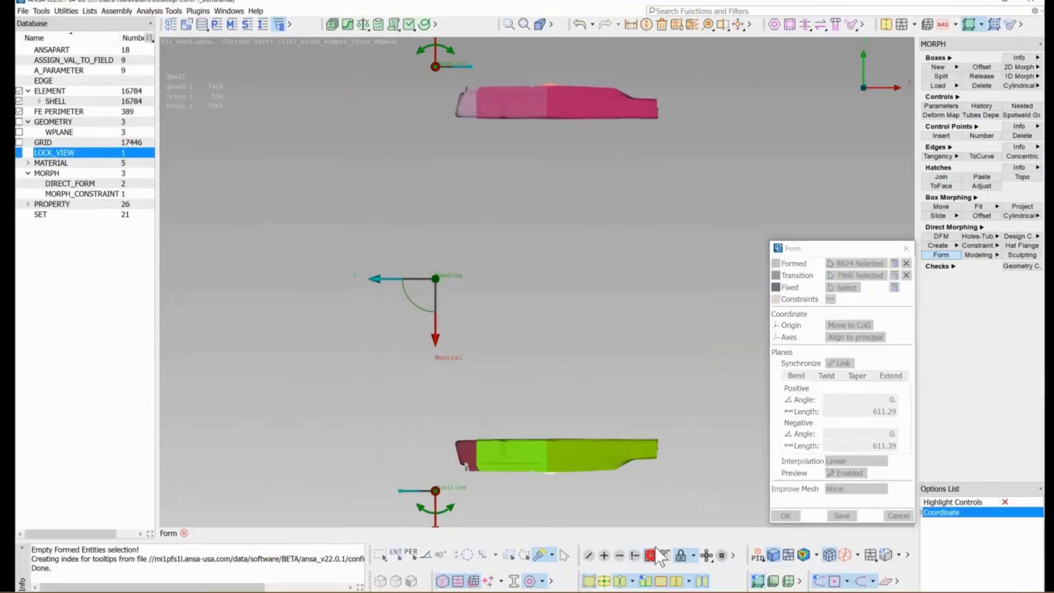
{"action": "scroll", "coordinate": [665, 103], "scroll_direction": "up", "scroll_amount": 8}
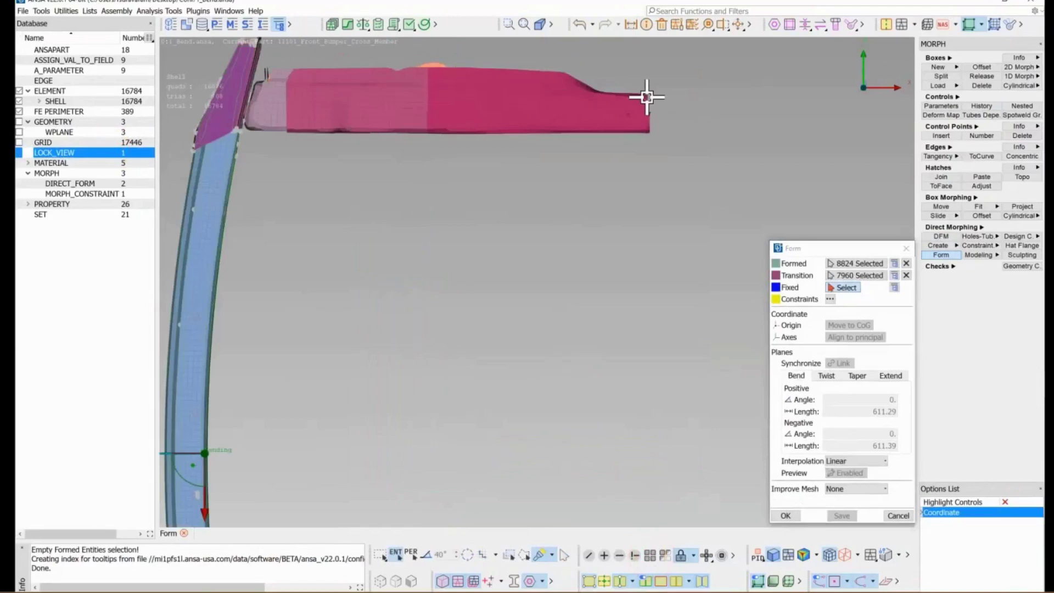
{"action": "left_click", "coordinate": [594, 59]}
{"action": "left_click_drag", "start_coordinate": [614, 96], "coordinate": [647, 269]}
{"action": "scroll", "coordinate": [630, 116], "scroll_direction": "down", "scroll_amount": 10}
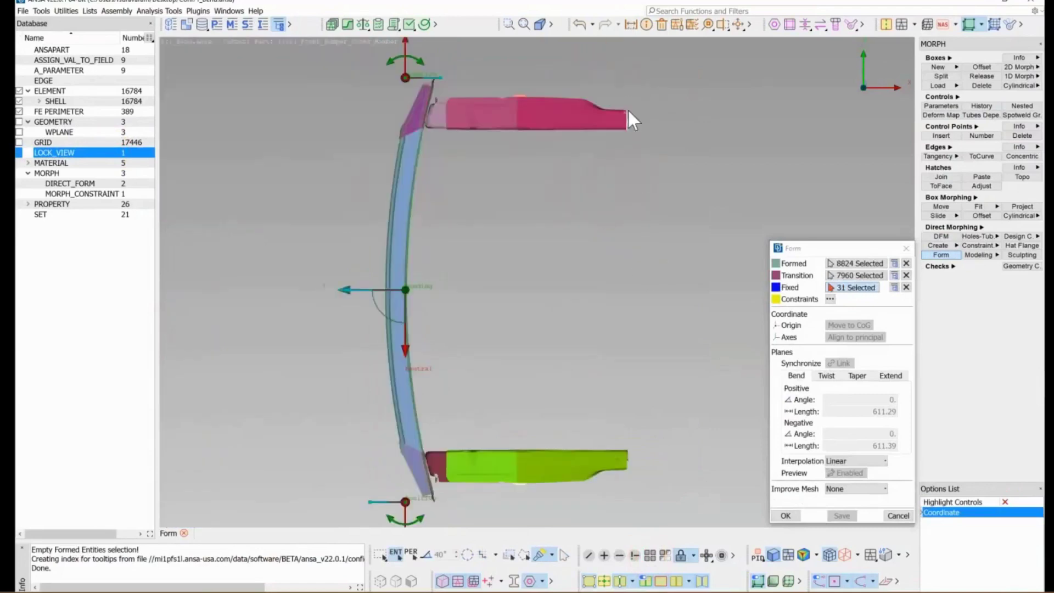
Add the free end of the green rail to the fixed entities.
{"action": "scroll", "coordinate": [628, 196], "scroll_direction": "up", "scroll_amount": 10}
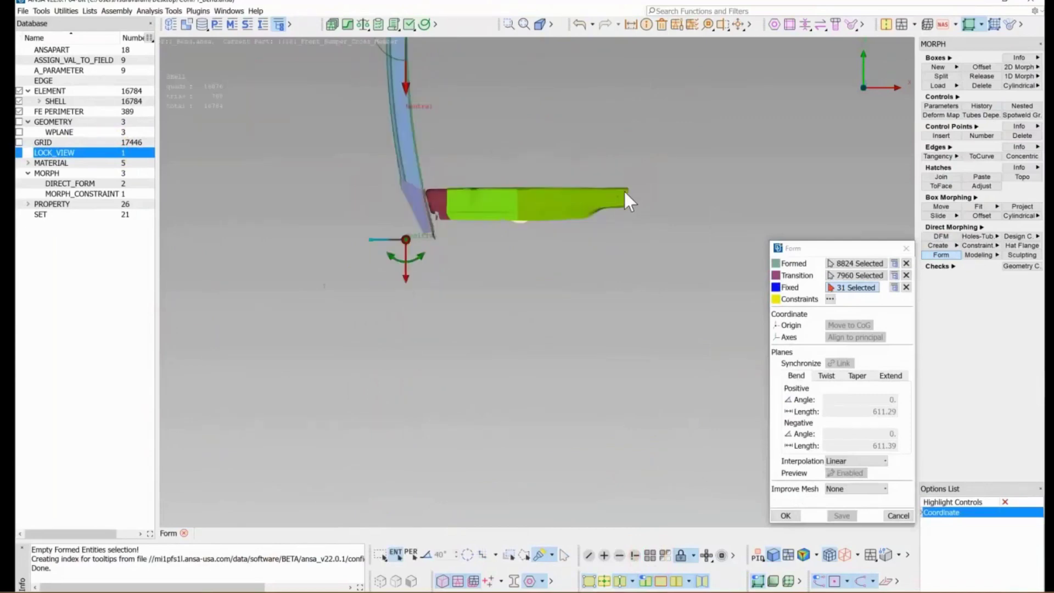
{"action": "left_click_drag", "start_coordinate": [636, 150], "coordinate": [698, 357]}
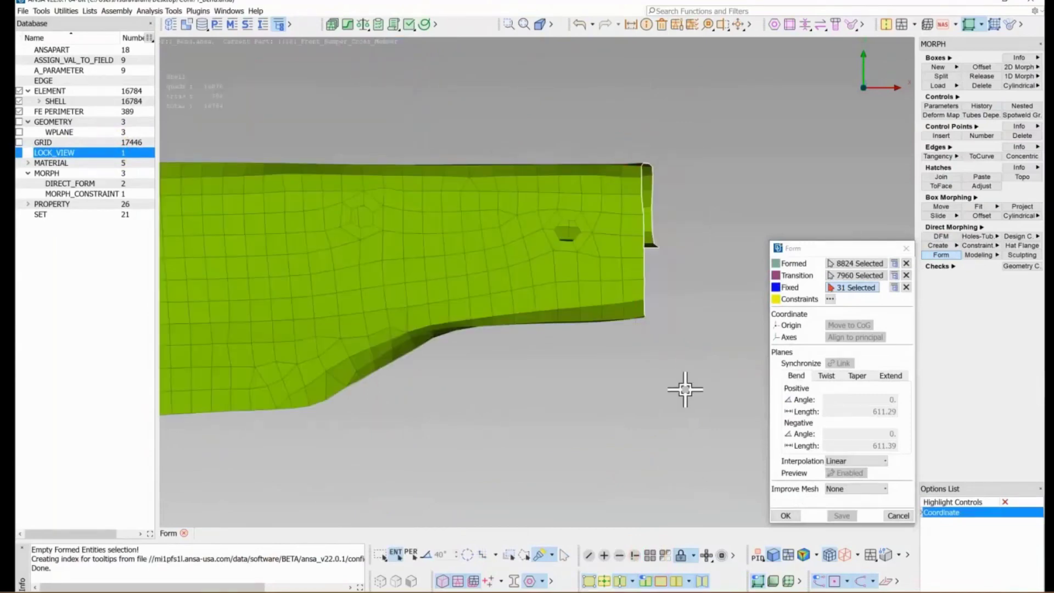
{"action": "scroll", "coordinate": [643, 414], "scroll_direction": "down", "scroll_amount": 5}
{"action": "scroll", "coordinate": [643, 414], "scroll_direction": "down", "scroll_amount": 5}
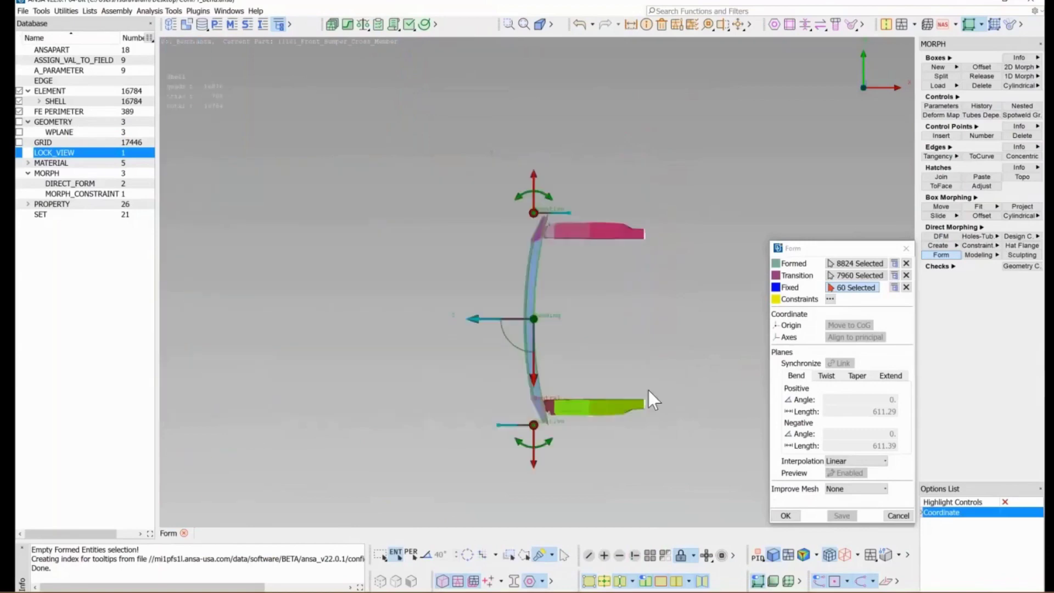
{"action": "scroll", "coordinate": [648, 387], "scroll_direction": "up", "scroll_amount": 3}
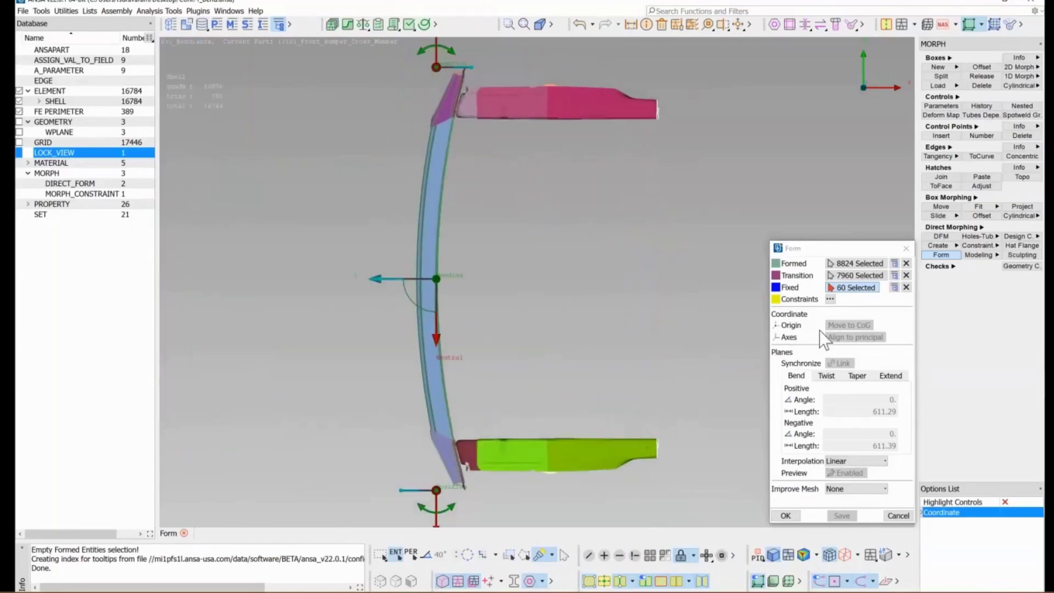
Include the Directional morph constraint in the form.
{"action": "left_click", "coordinate": [830, 299]}
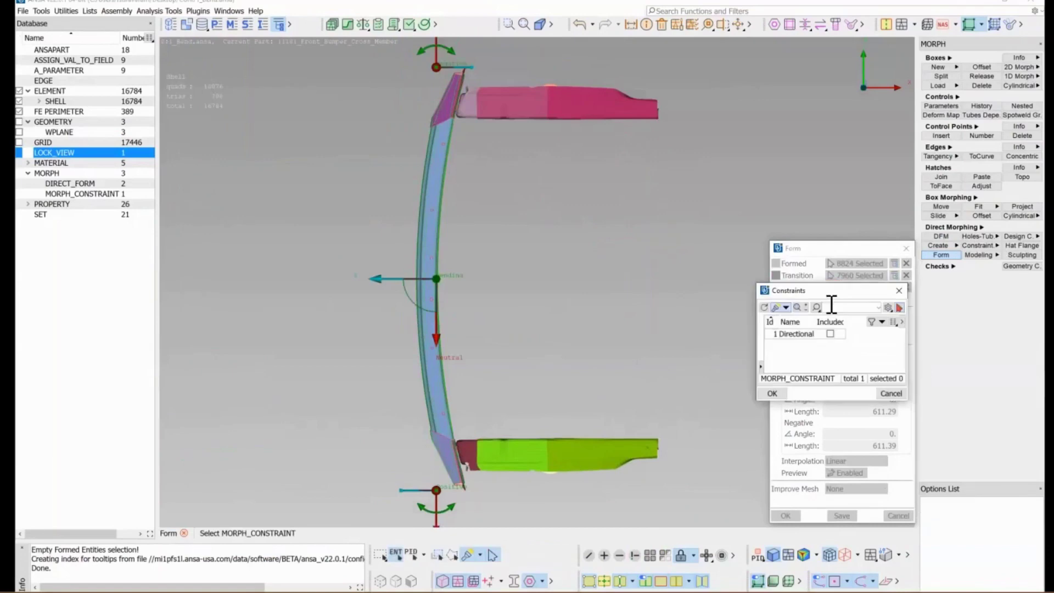
{"action": "left_click", "coordinate": [831, 333]}
{"action": "left_click", "coordinate": [796, 334]}
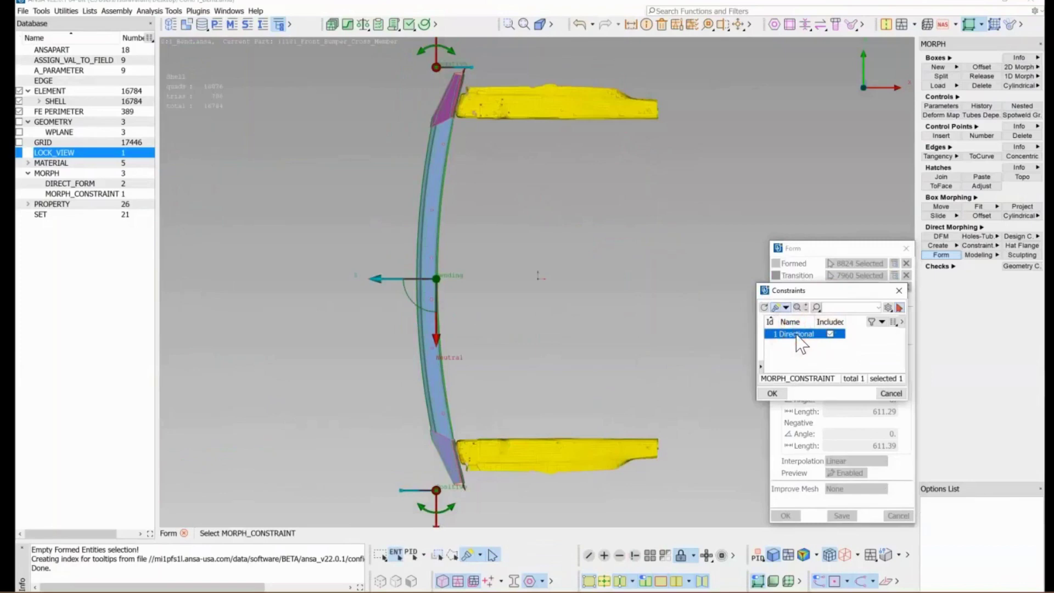
Review the Directional constraint's rail entities and its allowed local-X movement, and confirm the constraint selection.
{"action": "right_click", "coordinate": [799, 337]}
{"action": "left_click", "coordinate": [818, 383]}
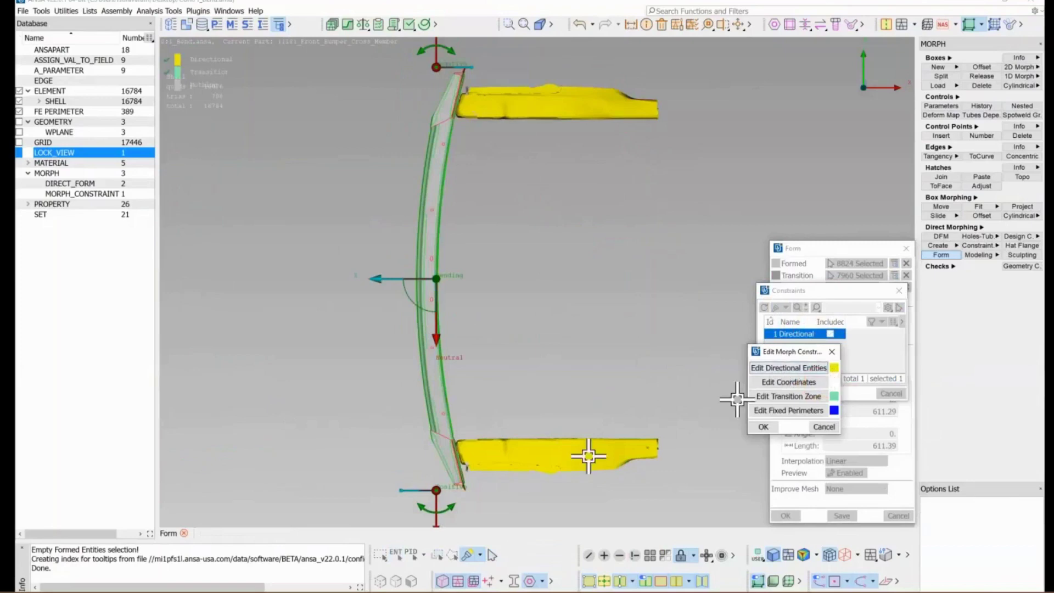
{"action": "left_click", "coordinate": [789, 367]}
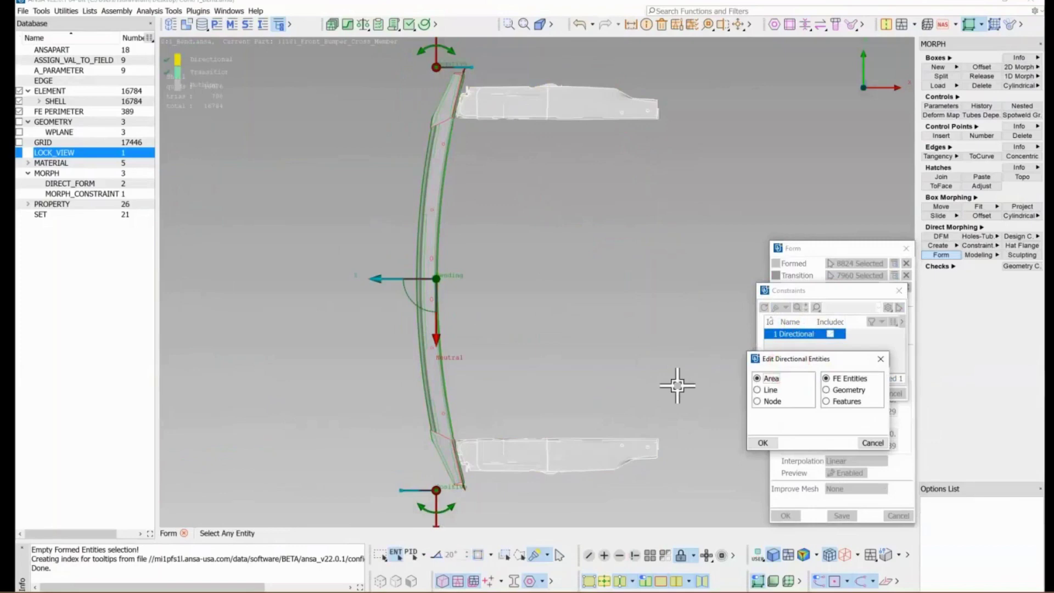
{"action": "left_click", "coordinate": [762, 443]}
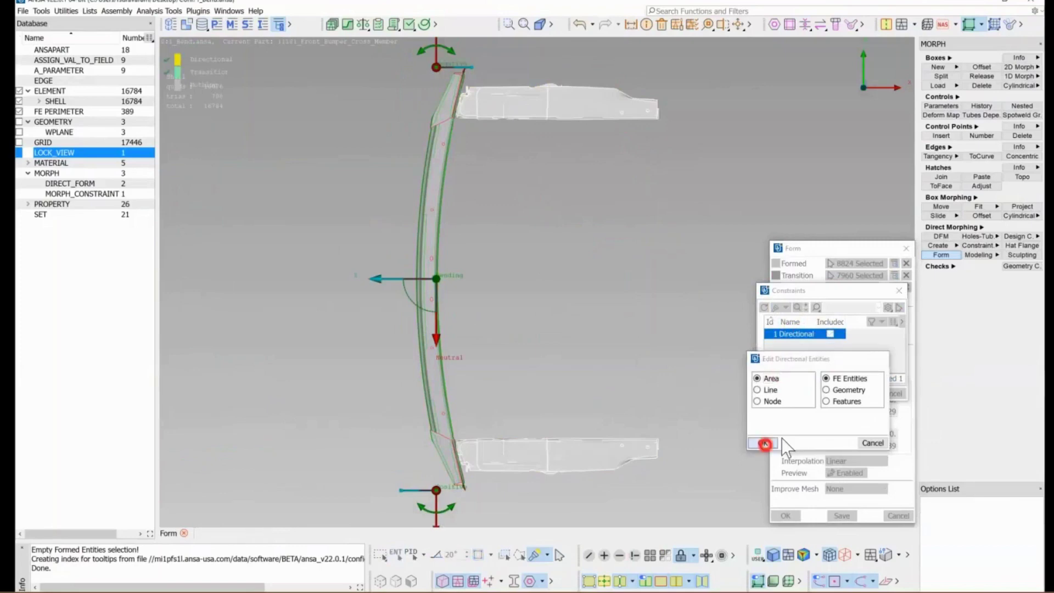
{"action": "left_click", "coordinate": [788, 381]}
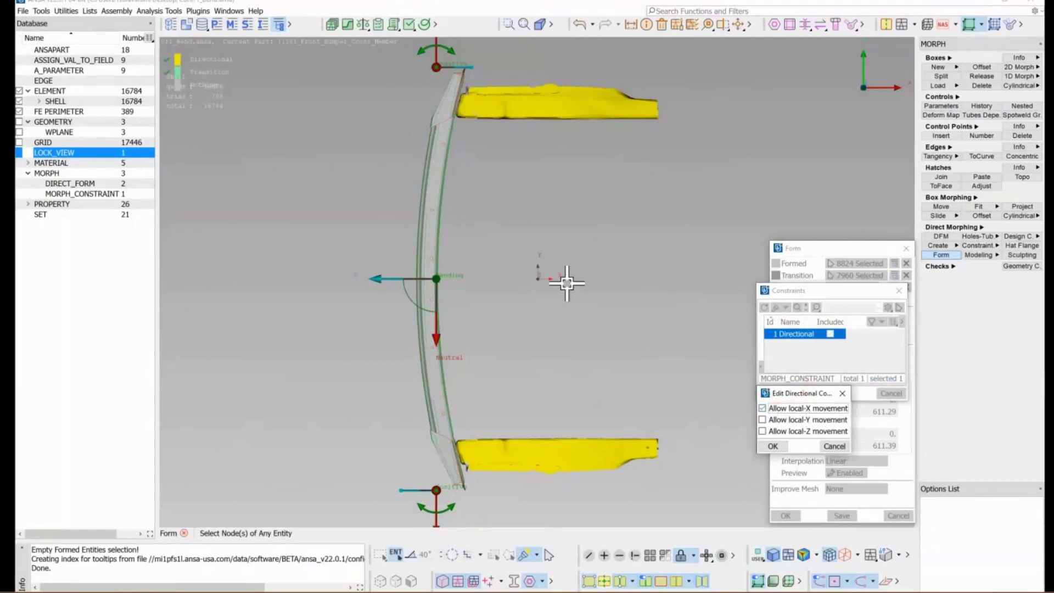
{"action": "left_click", "coordinate": [773, 446]}
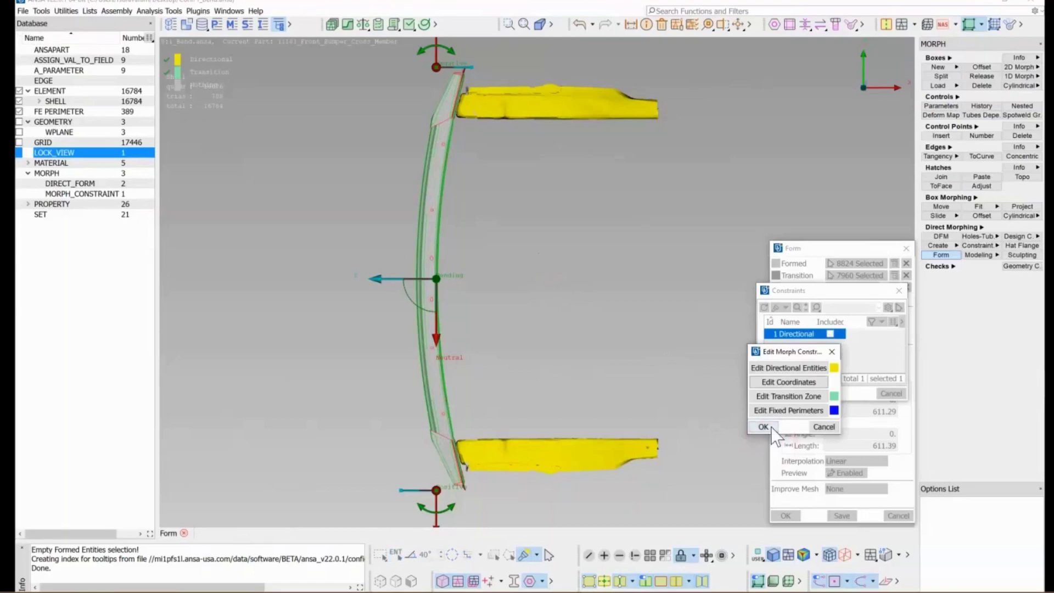
{"action": "left_click", "coordinate": [771, 427]}
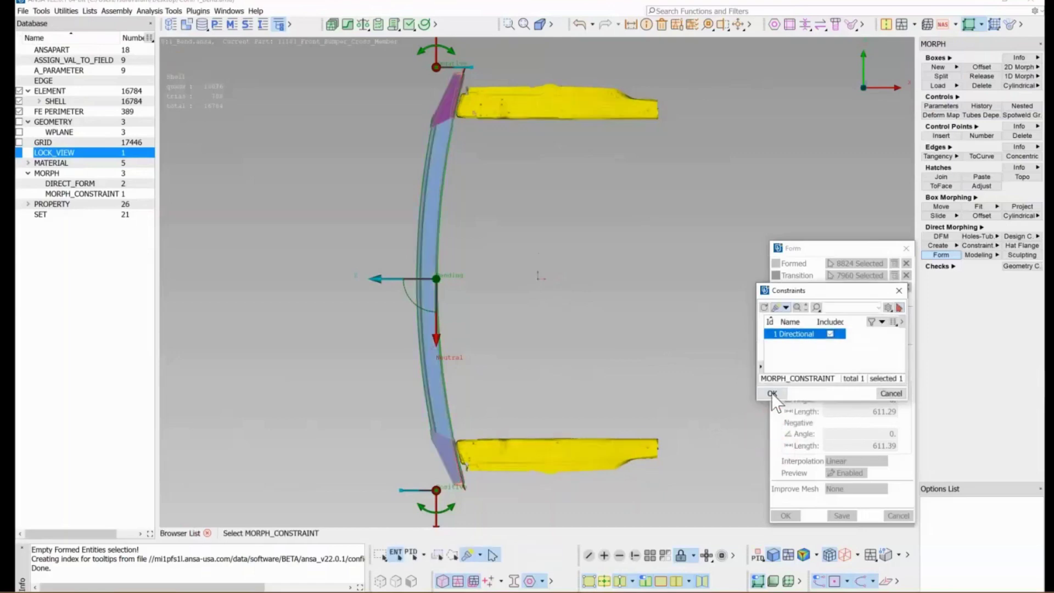
{"action": "left_click", "coordinate": [772, 393]}
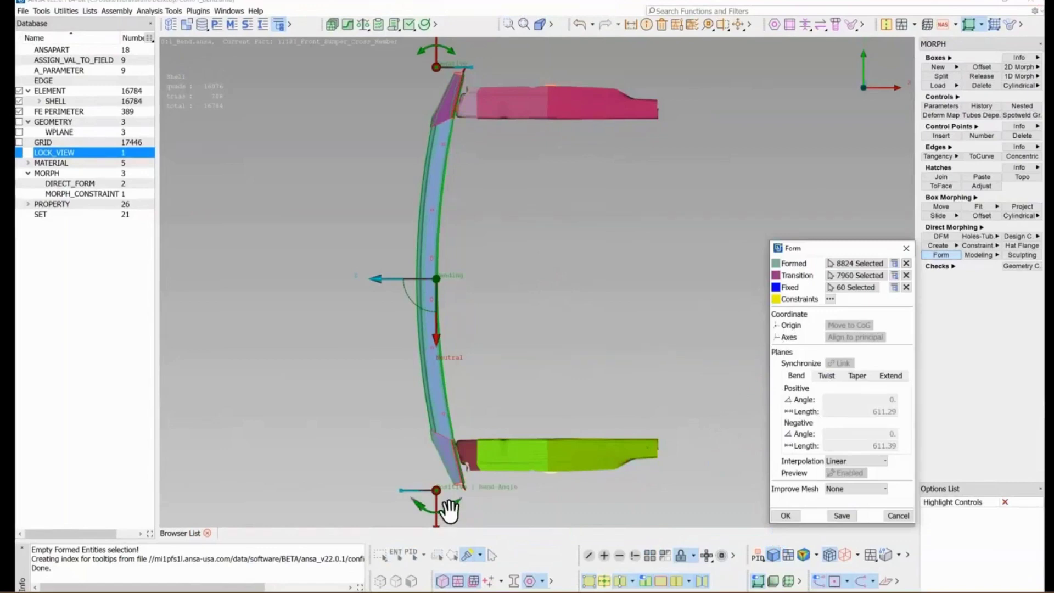
Try bending the positive plane by about 2 degrees, and save the form setup as a direct form.
{"action": "mouse_move", "coordinate": [449, 511]}
{"action": "left_mouse_down"}
{"action": "mouse_move", "coordinate": [434, 500]}
{"action": "mouse_move", "coordinate": [445, 493]}
{"action": "left_mouse_up"}
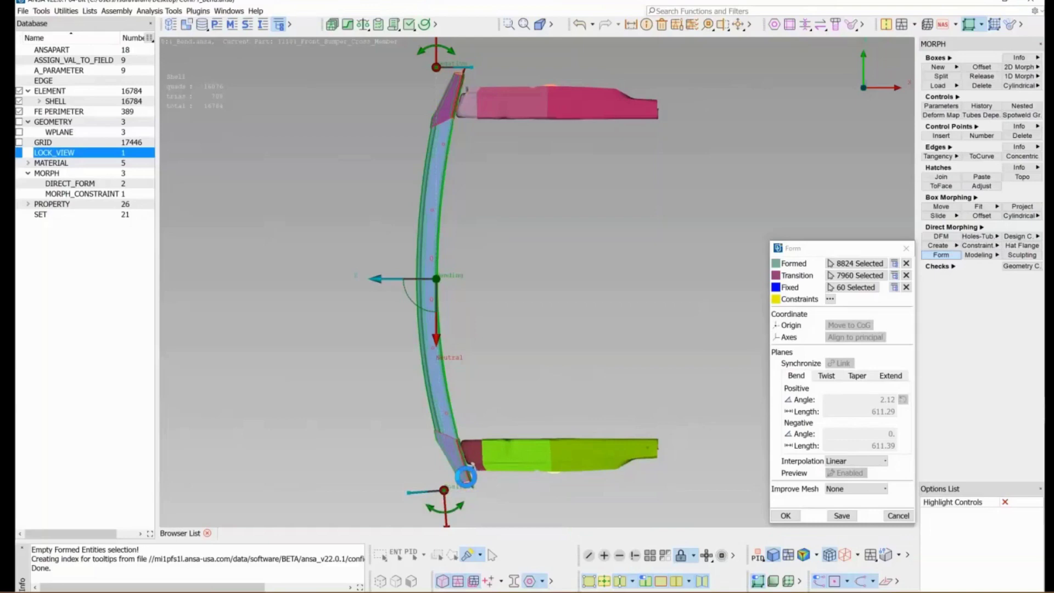
{"action": "left_click", "coordinate": [838, 515]}
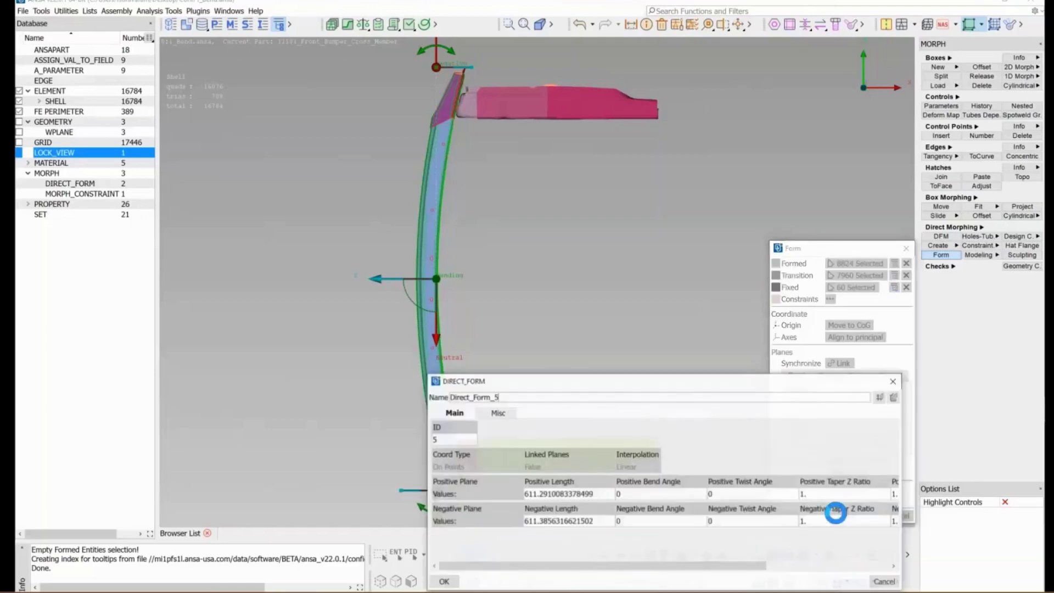
{"action": "left_click", "coordinate": [446, 582]}
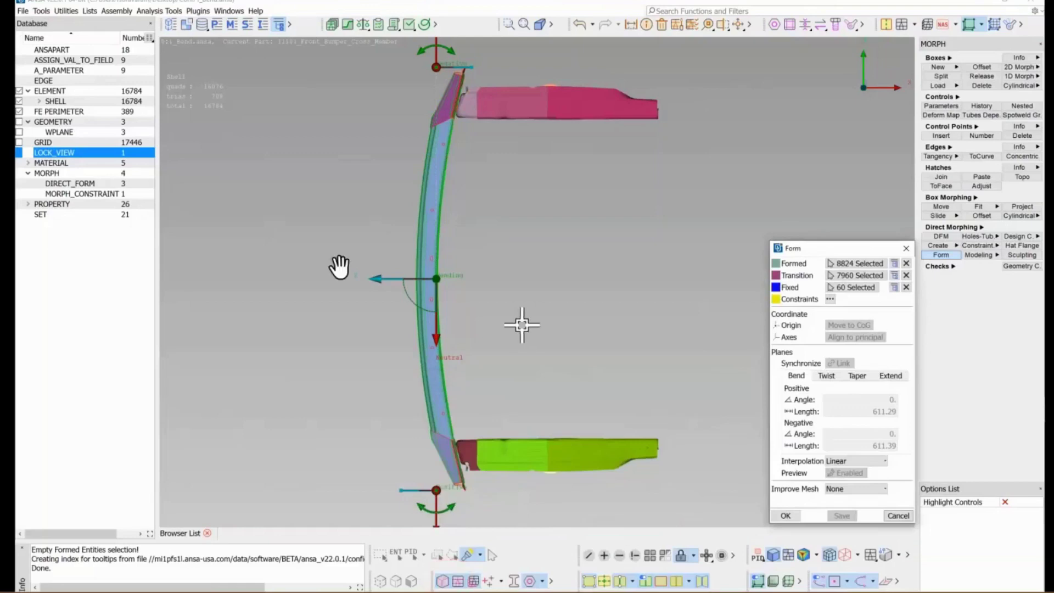
Open Direct_Form_5 for editing and link its positive and negative planes.
{"action": "double_click", "coordinate": [58, 184]}
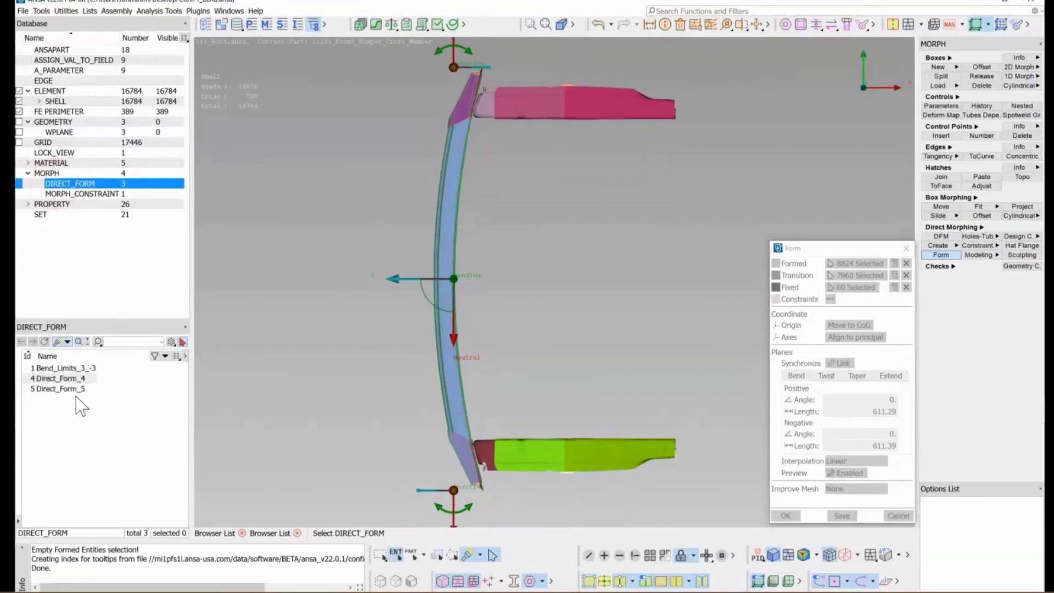
{"action": "left_click", "coordinate": [77, 390]}
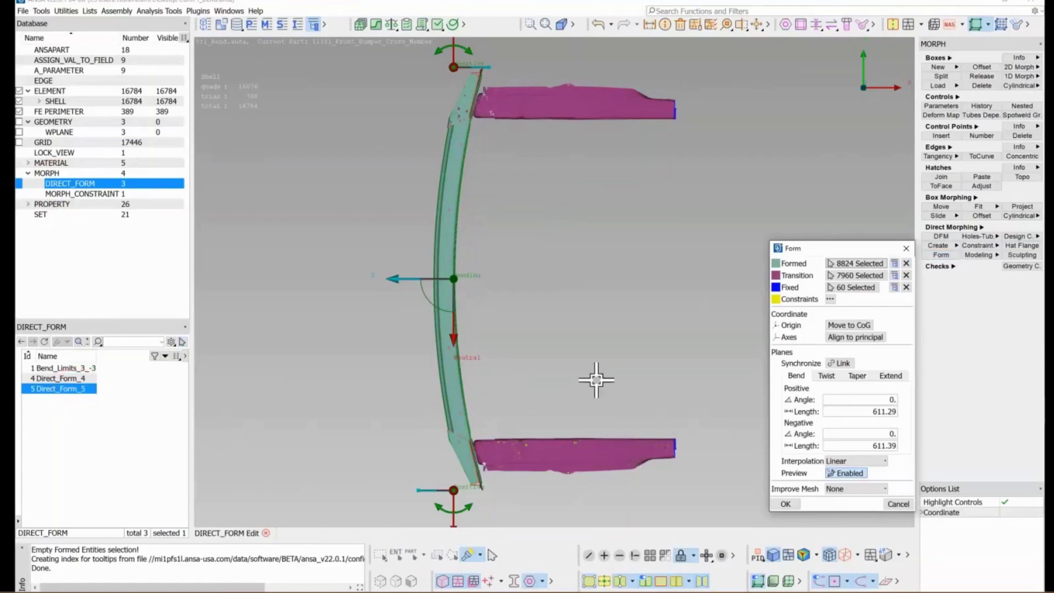
{"action": "left_click", "coordinate": [837, 364]}
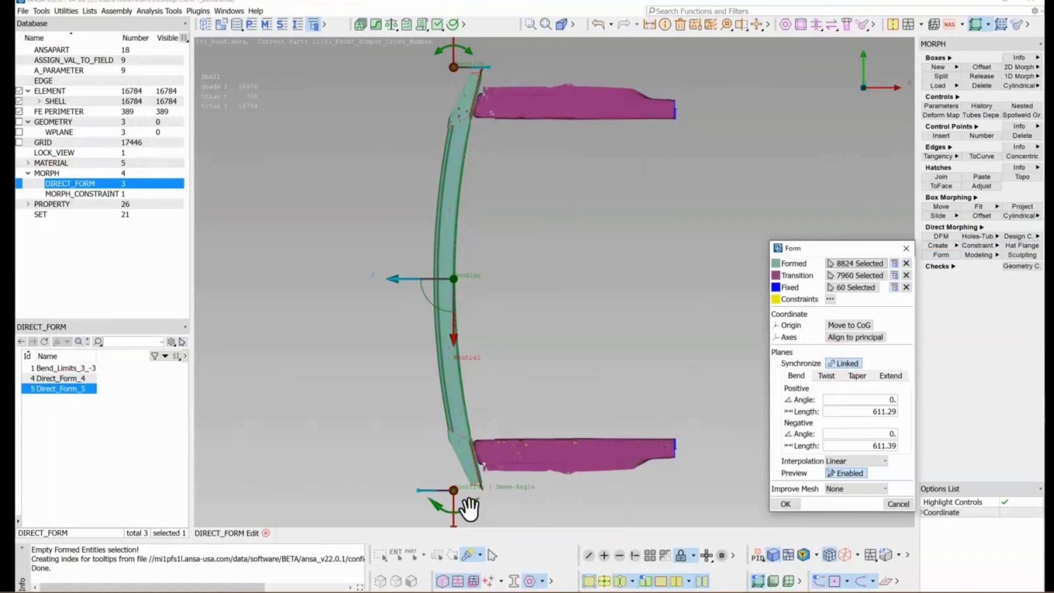
Bend the linked planes by about 2.38 degrees and disable Highlight Controls and Preview to compare with the original shape.
{"action": "left_click_drag", "start_coordinate": [468, 508], "coordinate": [462, 490]}
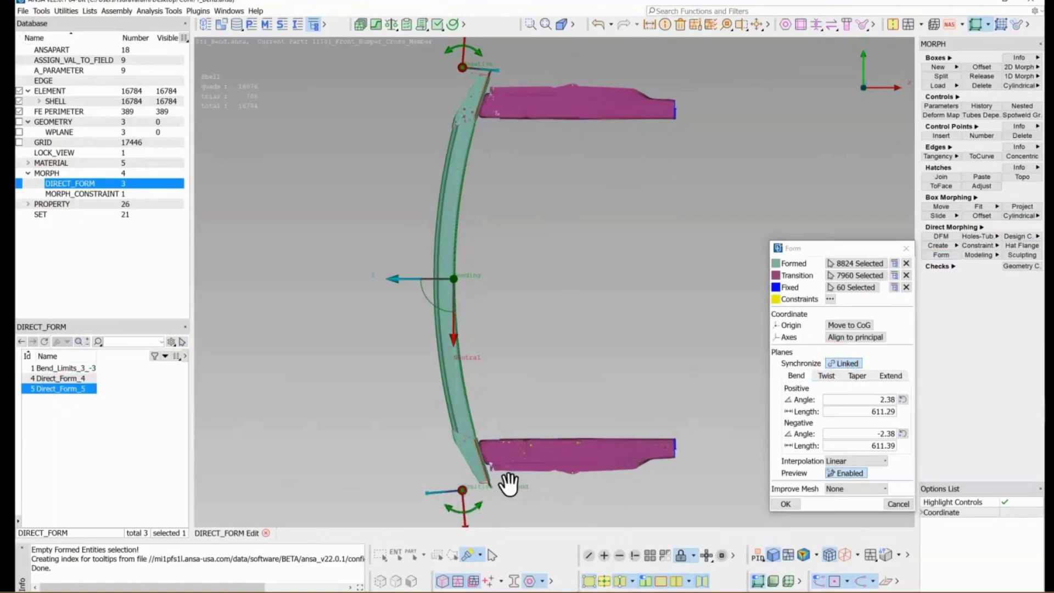
{"action": "left_click", "coordinate": [1007, 502]}
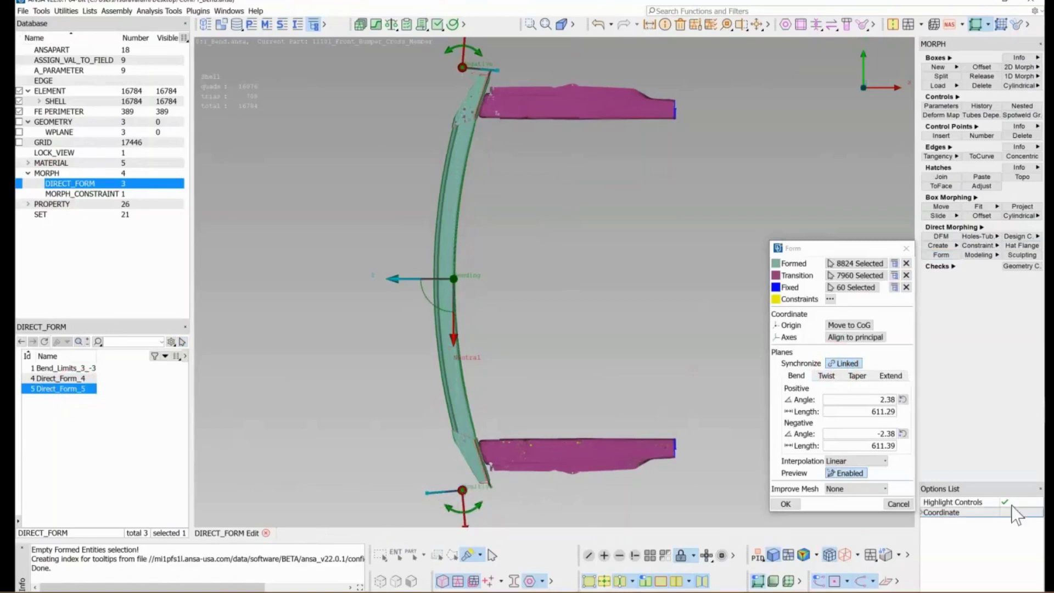
{"action": "left_click", "coordinate": [842, 471]}
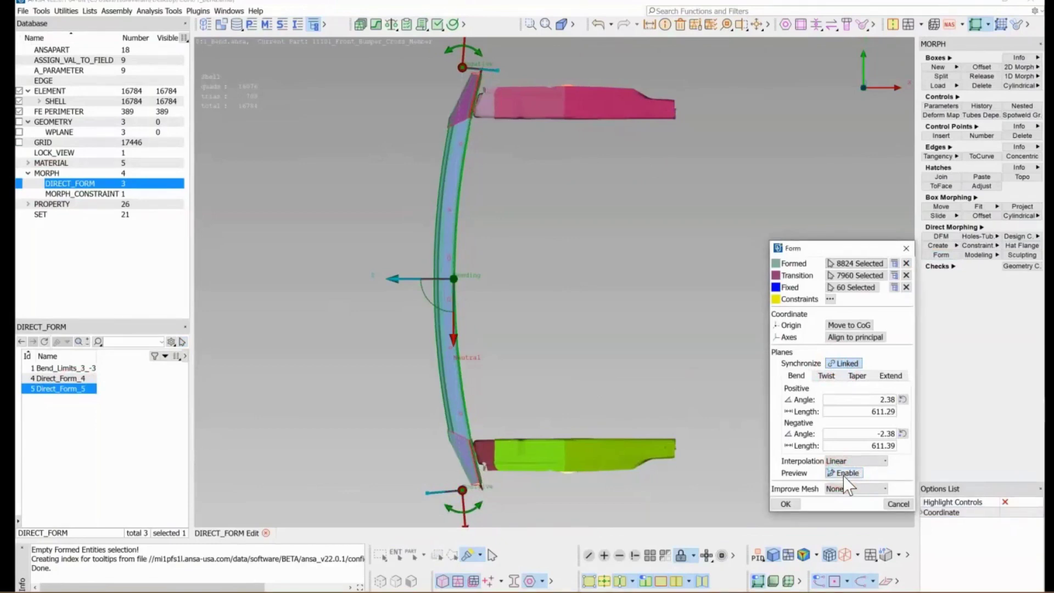
With the preview enabled, shorten the linked planes' length to about 172 and bend them by about 3.07 degrees.
{"action": "left_click", "coordinate": [843, 473]}
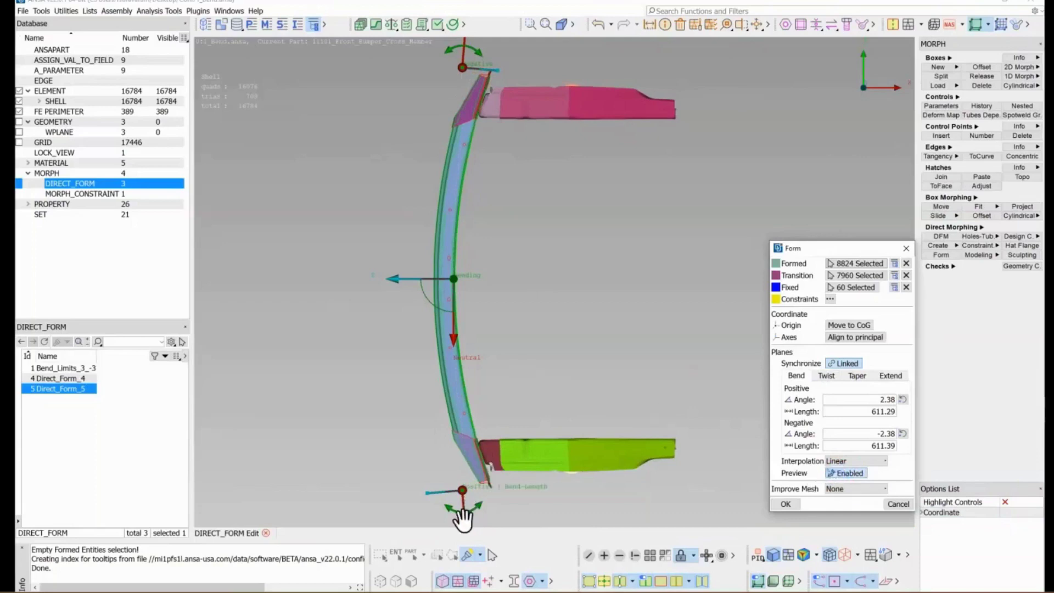
{"action": "middle_click_drag", "start_coordinate": [471, 427], "coordinate": [478, 454], "text": "ctrl"}
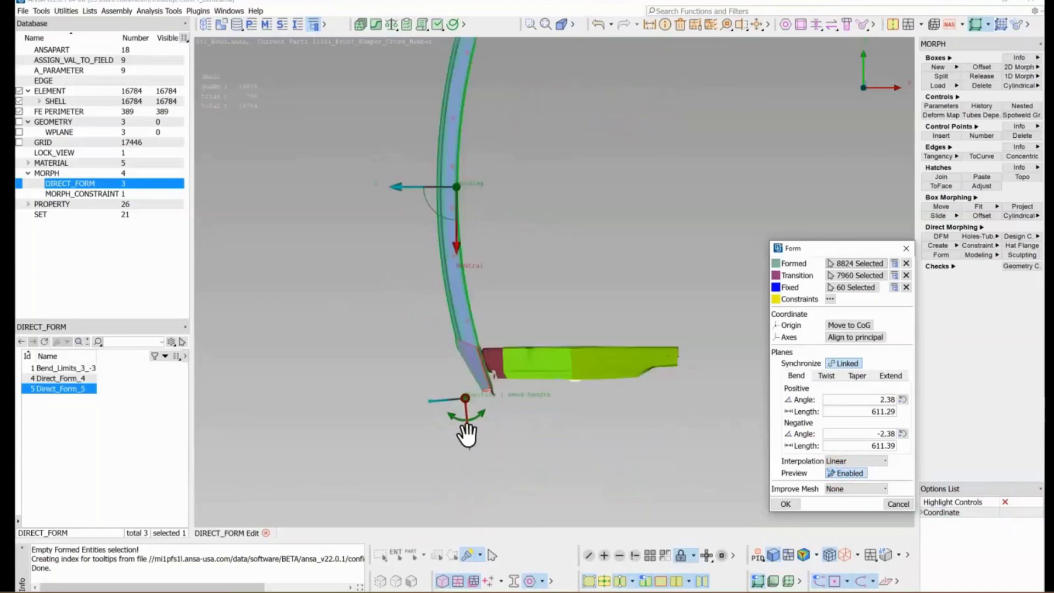
{"action": "left_click_drag", "start_coordinate": [469, 437], "coordinate": [481, 252]}
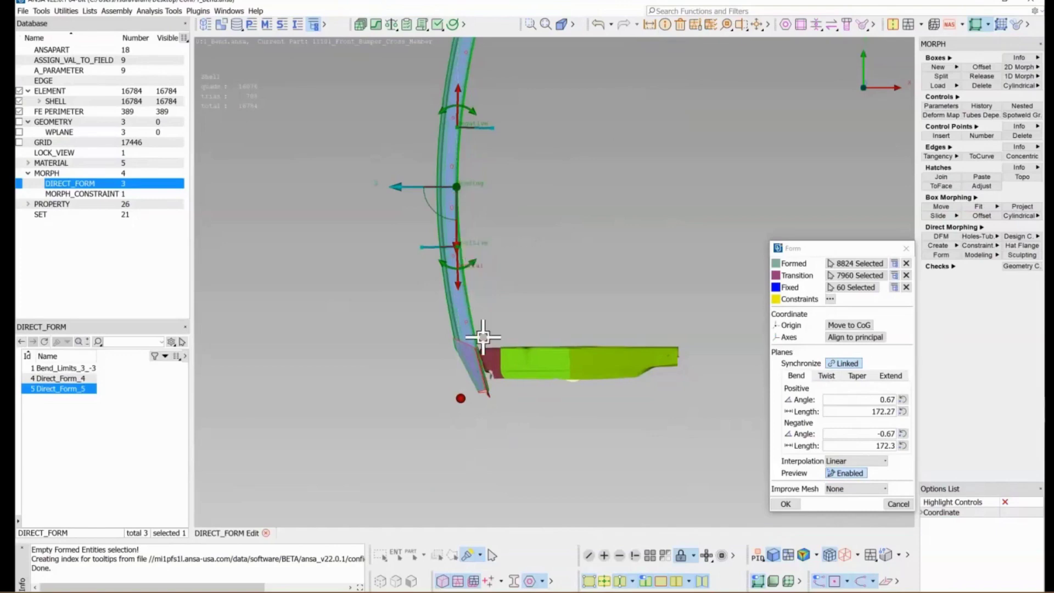
{"action": "left_click_drag", "start_coordinate": [480, 301], "coordinate": [513, 285], "text": "ctrl"}
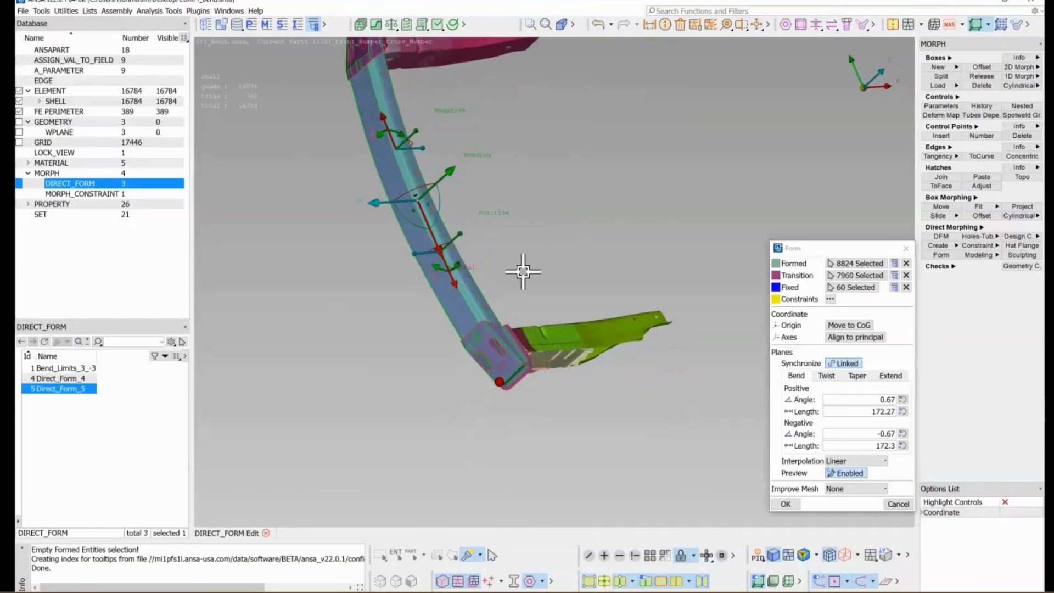
{"action": "key", "text": "F1"}
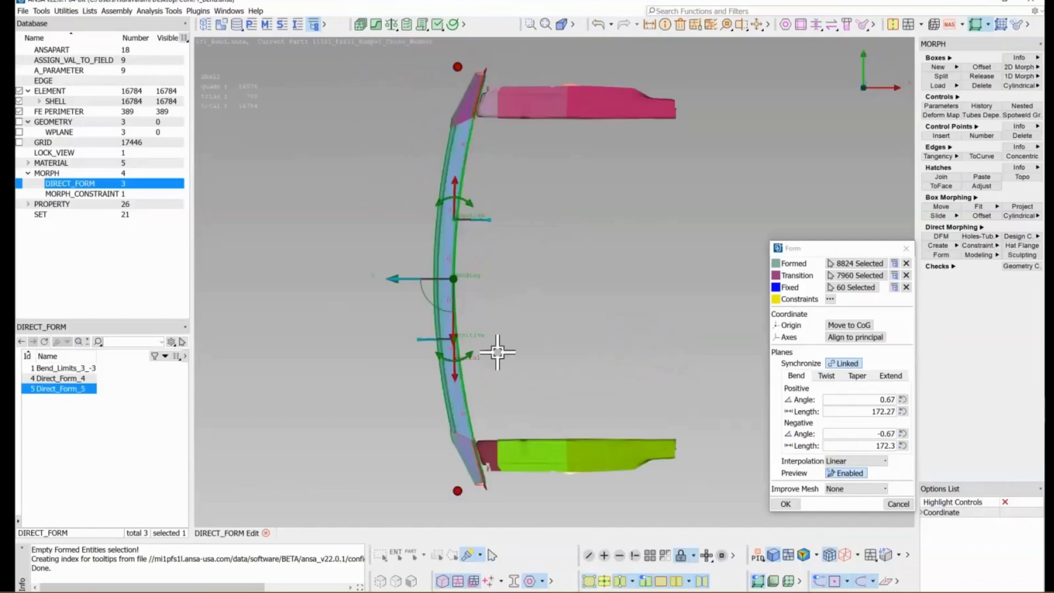
{"action": "left_click_drag", "start_coordinate": [469, 357], "coordinate": [456, 344]}
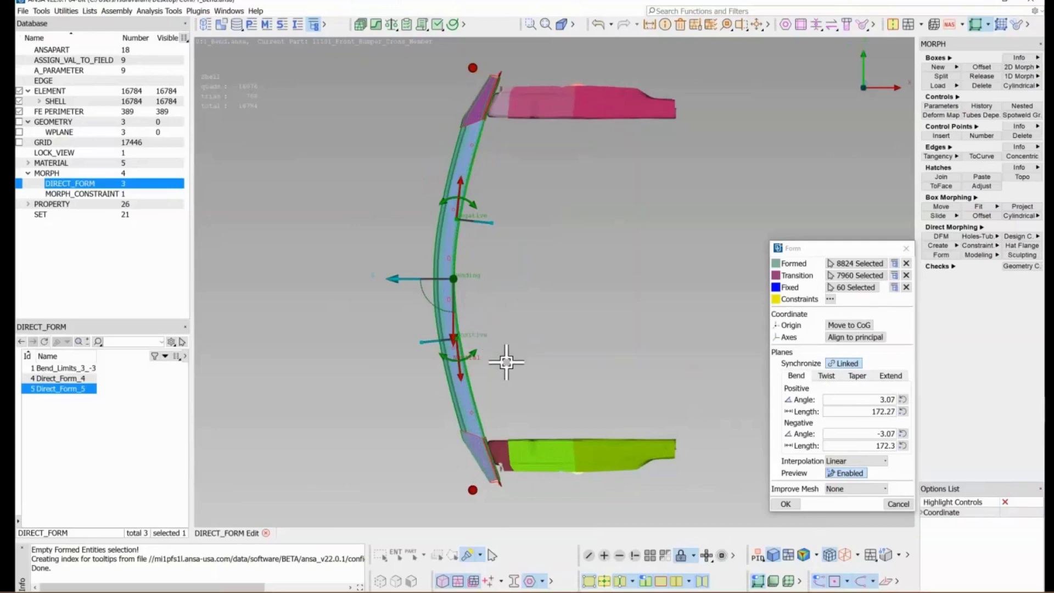
{"action": "left_click", "coordinate": [786, 504]}
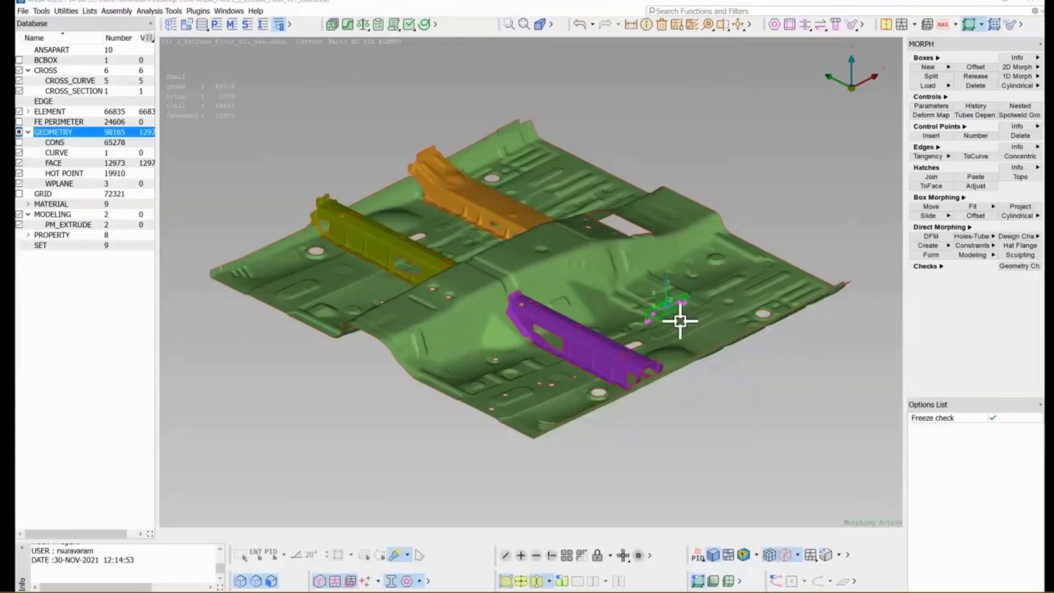
Start a direct-modeling extrusion from the cross-section curve on the floor panel, one-sided with a distance of about -174.
{"action": "scroll", "coordinate": [680, 322], "scroll_direction": "up", "scroll_amount": 10}
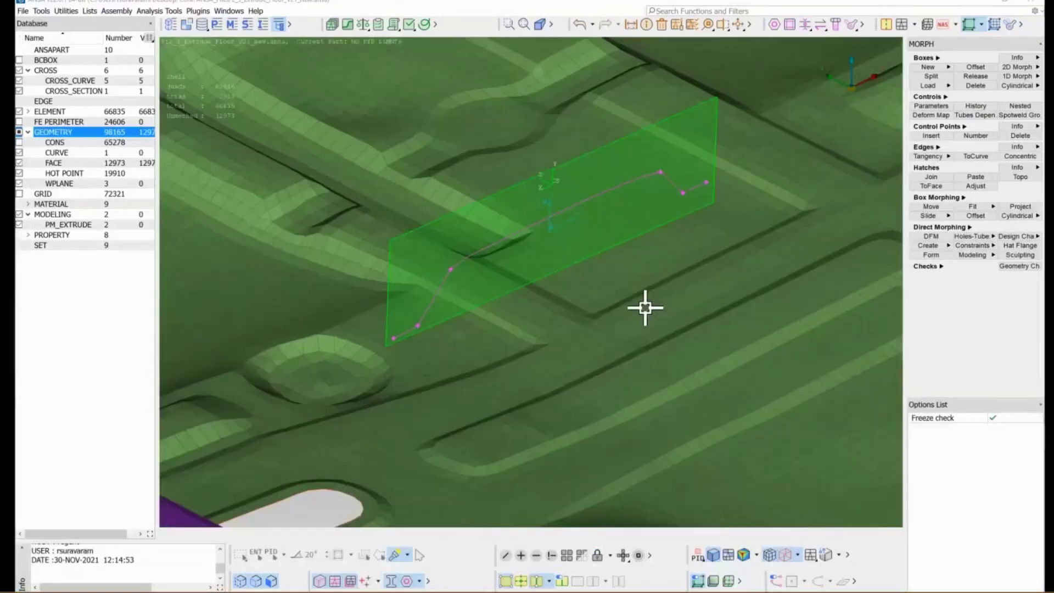
{"action": "left_click", "coordinate": [985, 256]}
{"action": "left_click", "coordinate": [982, 265]}
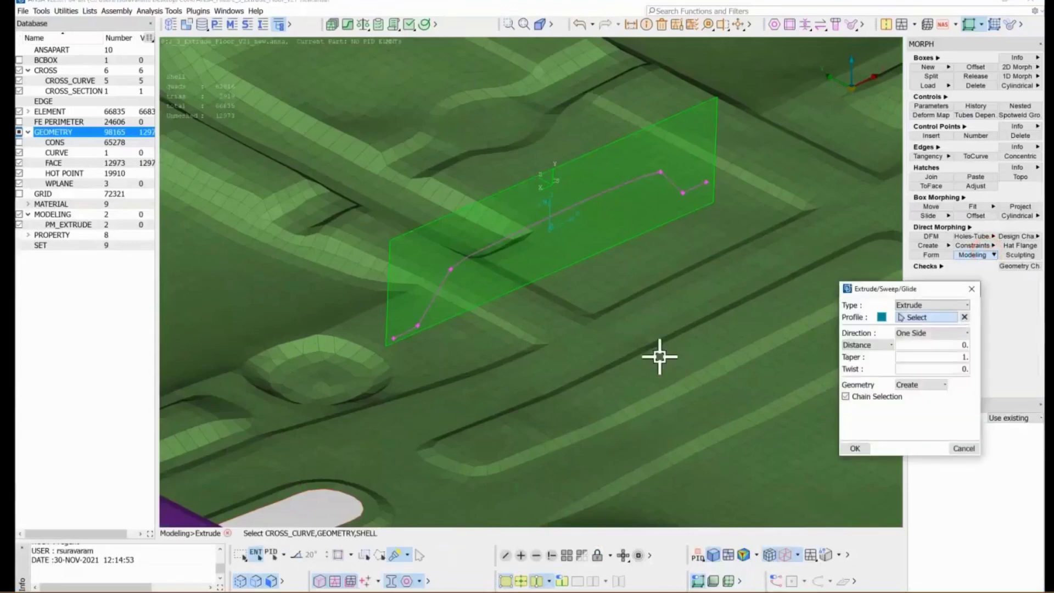
{"action": "scroll", "coordinate": [616, 348], "scroll_direction": "down", "scroll_amount": 10}
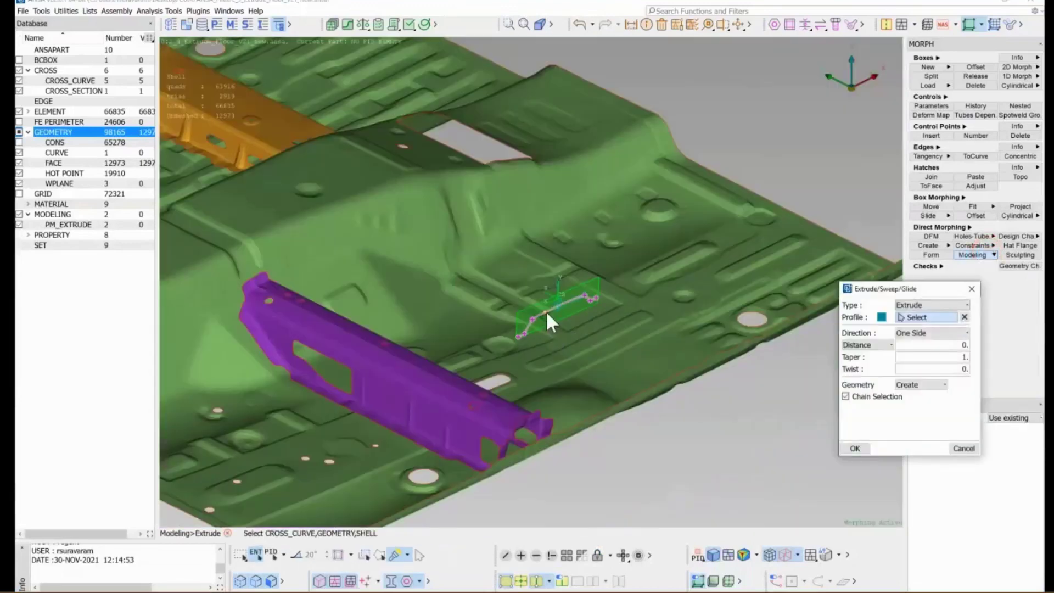
{"action": "left_click_drag", "start_coordinate": [546, 310], "coordinate": [623, 367]}
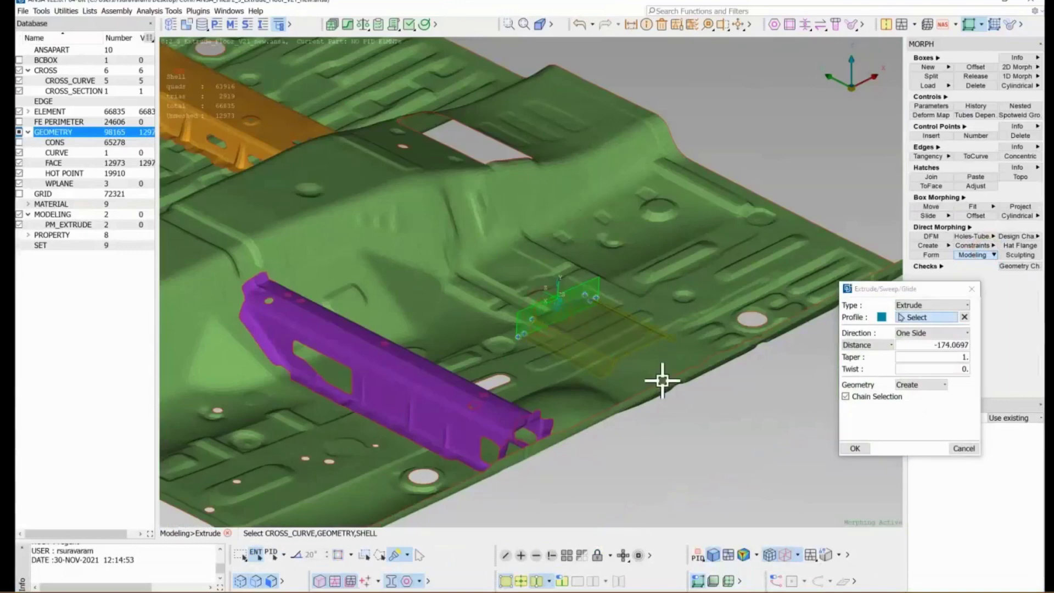
Try the Up to option, limiting the one-sided extrusion at the floor panel's outer side faces.
{"action": "left_click", "coordinate": [884, 344]}
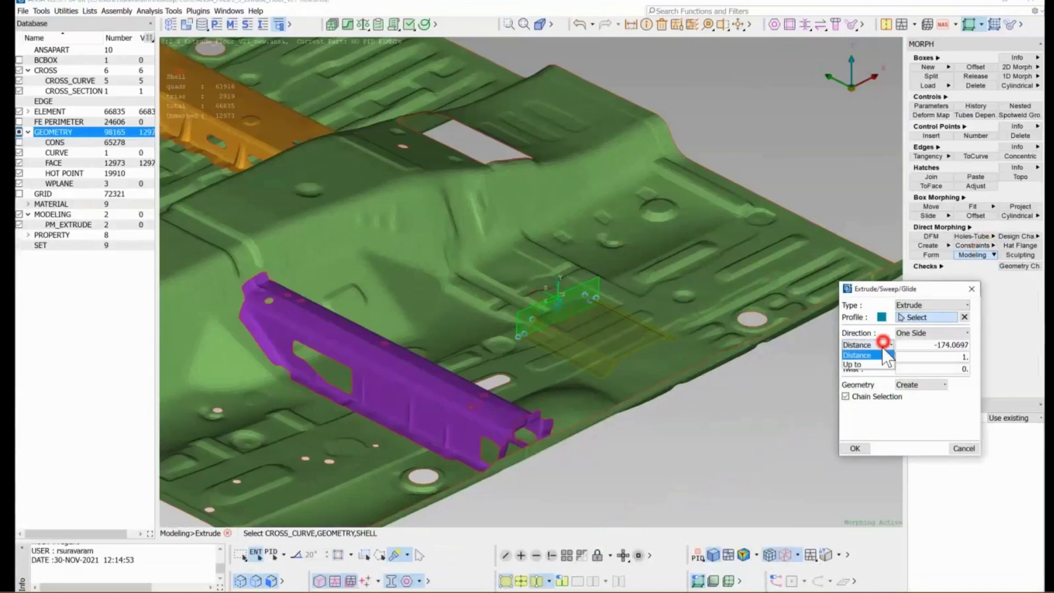
{"action": "left_click", "coordinate": [853, 365]}
{"action": "left_click_drag", "start_coordinate": [687, 403], "coordinate": [638, 287], "text": "ctrl"}
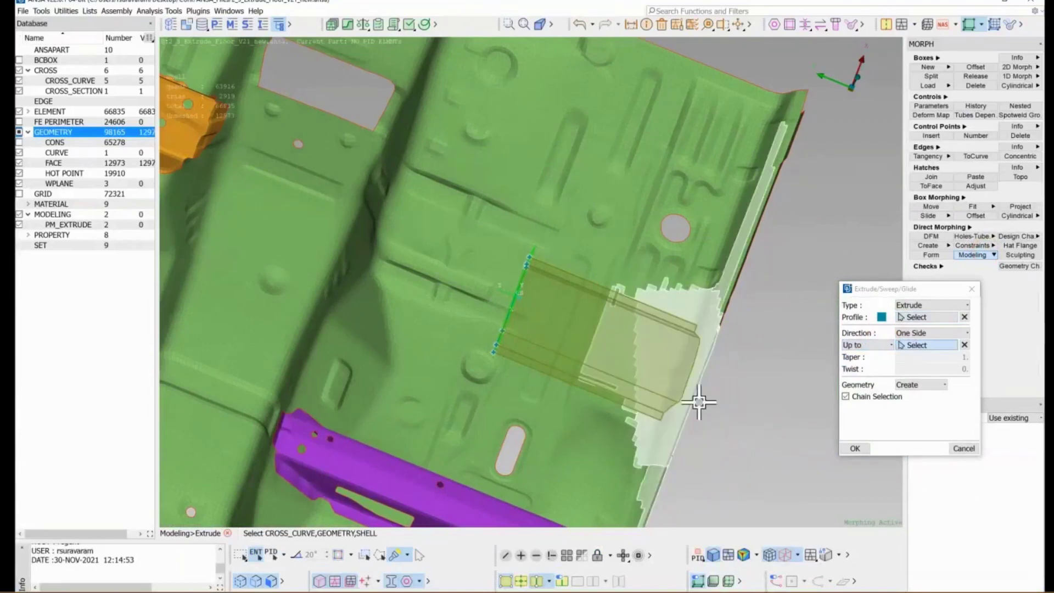
{"action": "scroll", "coordinate": [699, 402], "scroll_direction": "up", "scroll_amount": 3}
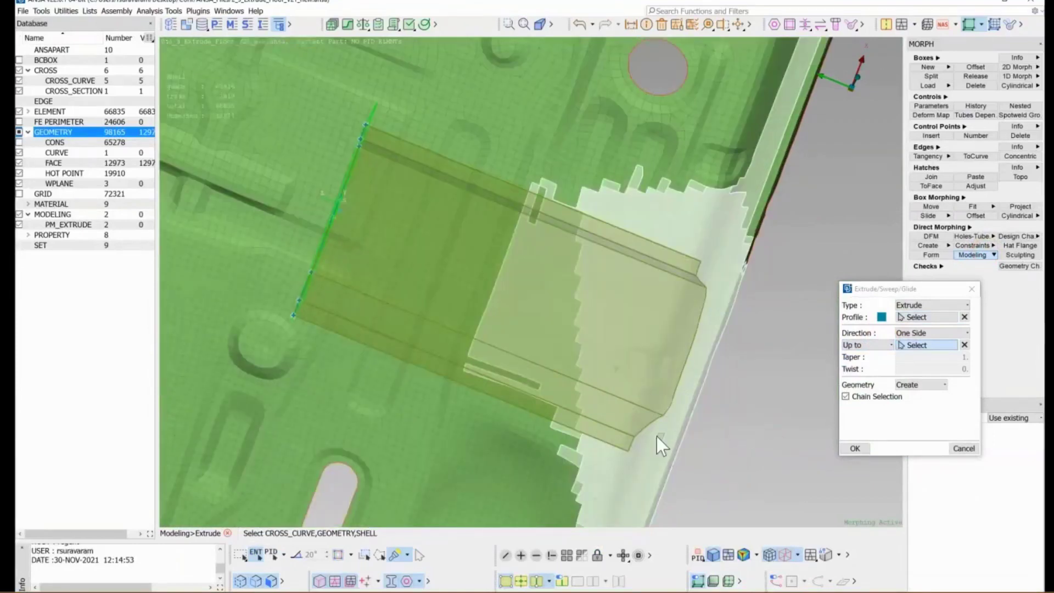
{"action": "scroll", "coordinate": [658, 433], "scroll_direction": "down", "scroll_amount": 3}
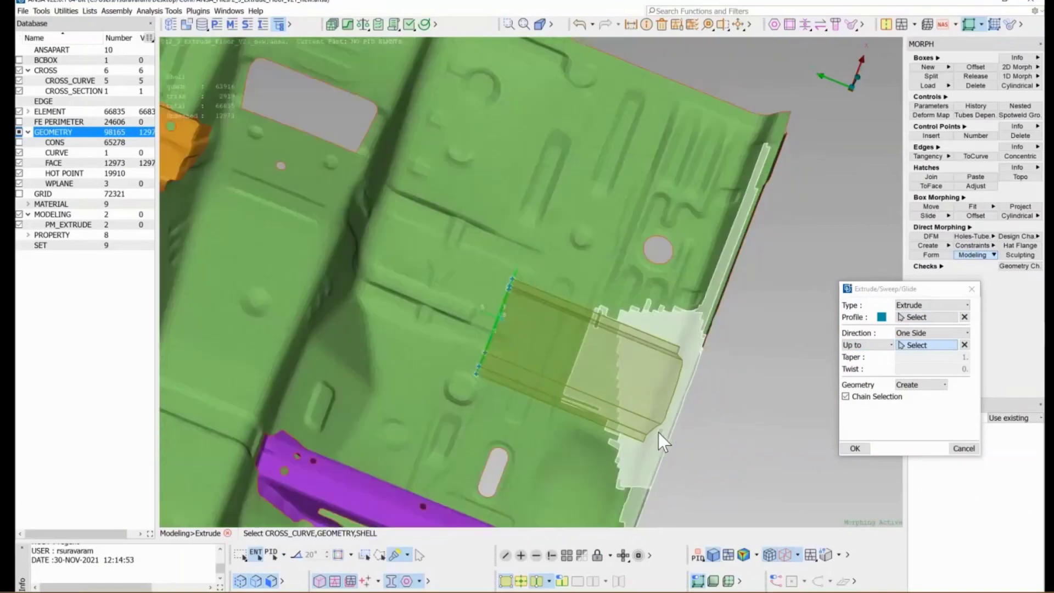
Try a Two Sides extrusion with distances of about 94.45 inward and -233.17 outward from the section plane.
{"action": "left_click", "coordinate": [915, 332]}
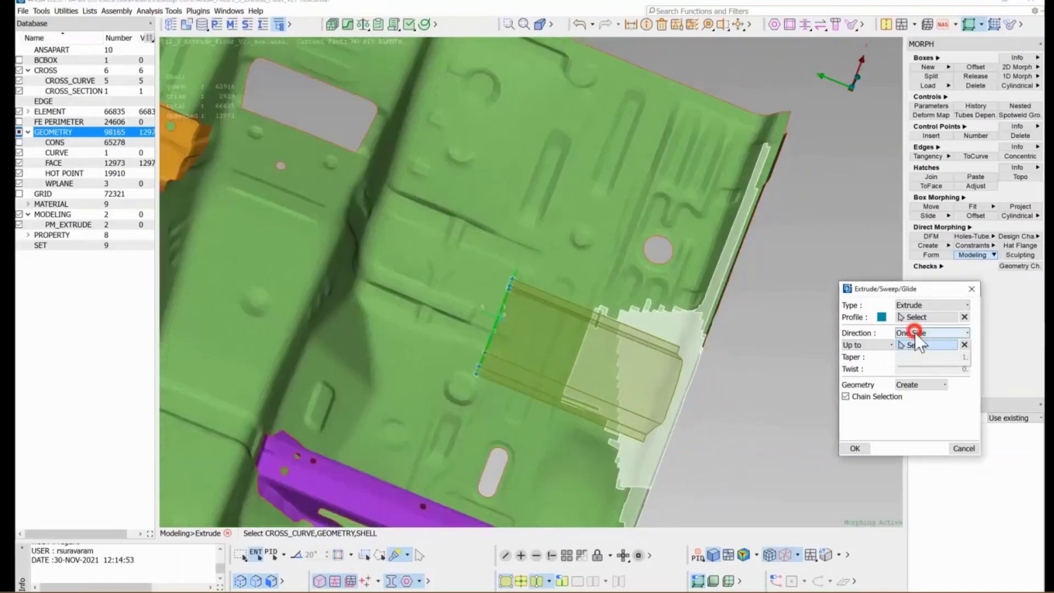
{"action": "left_click", "coordinate": [912, 352]}
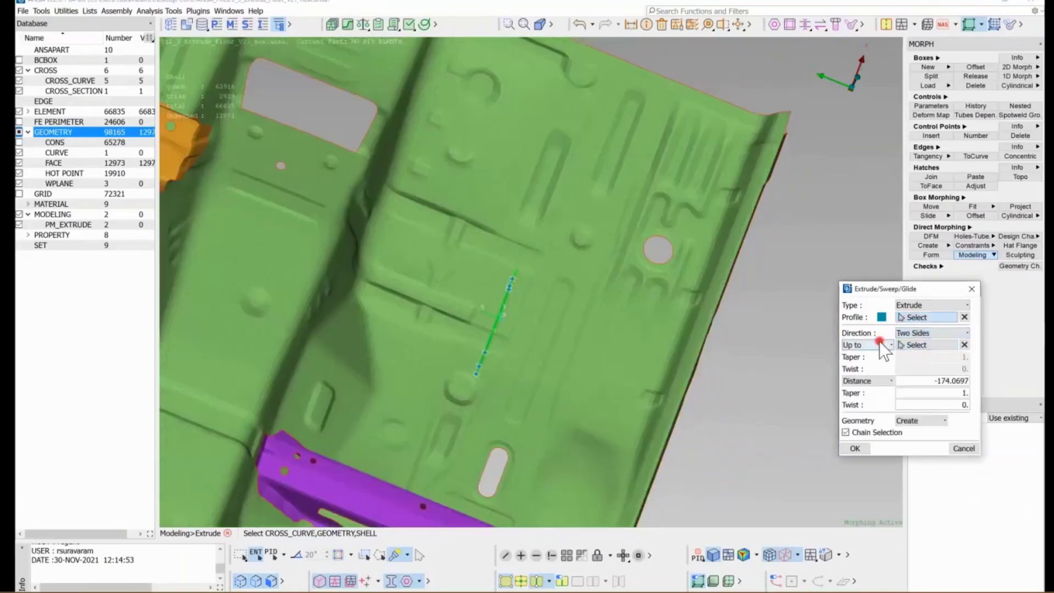
{"action": "left_click_drag", "start_coordinate": [785, 354], "coordinate": [504, 360], "text": "ctrl"}
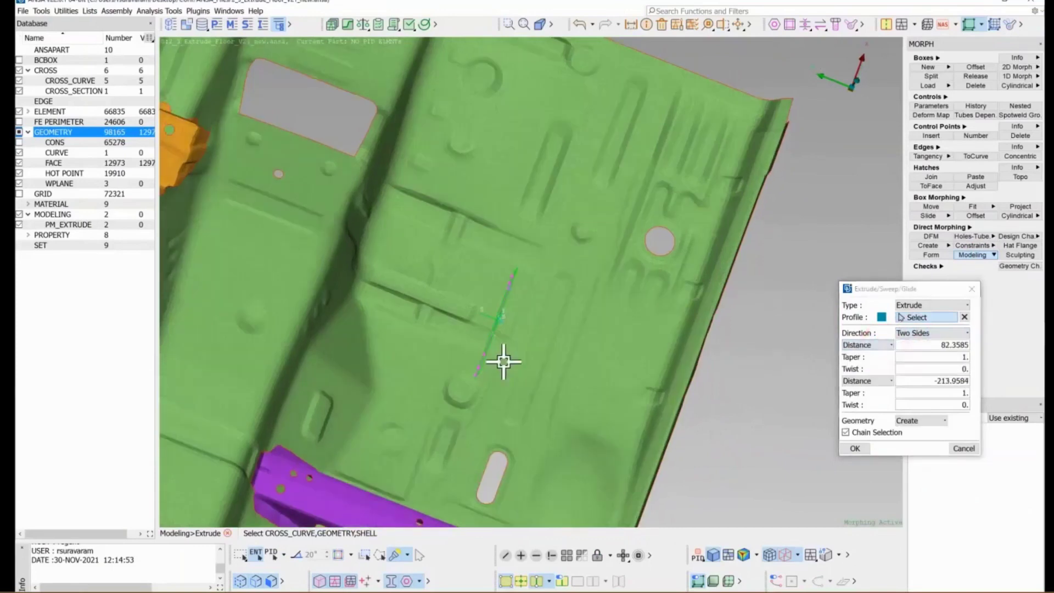
{"action": "left_click_drag", "start_coordinate": [500, 328], "coordinate": [636, 395]}
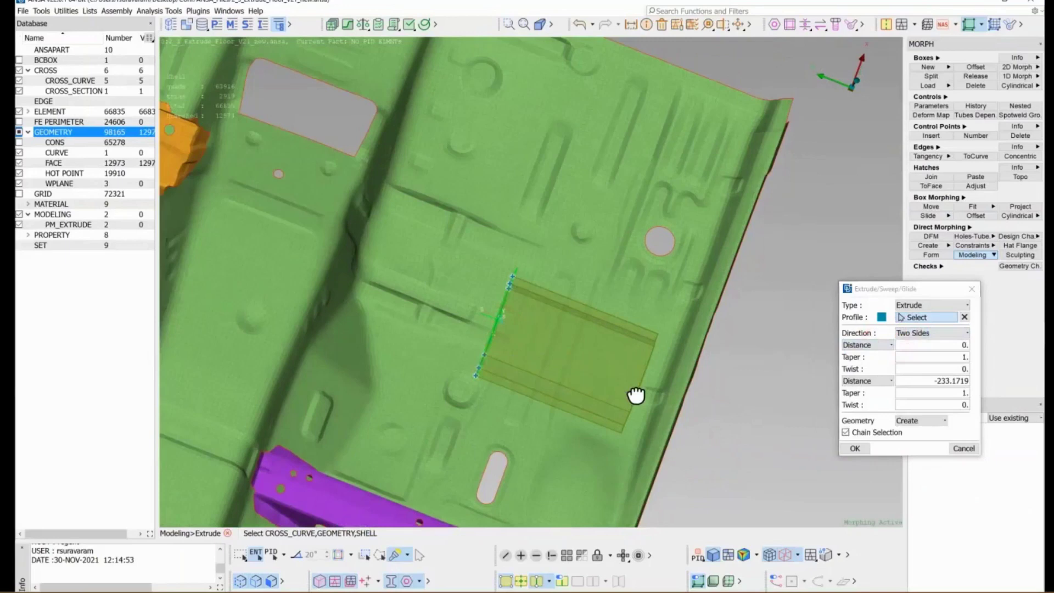
{"action": "left_click_drag", "start_coordinate": [487, 353], "coordinate": [426, 332]}
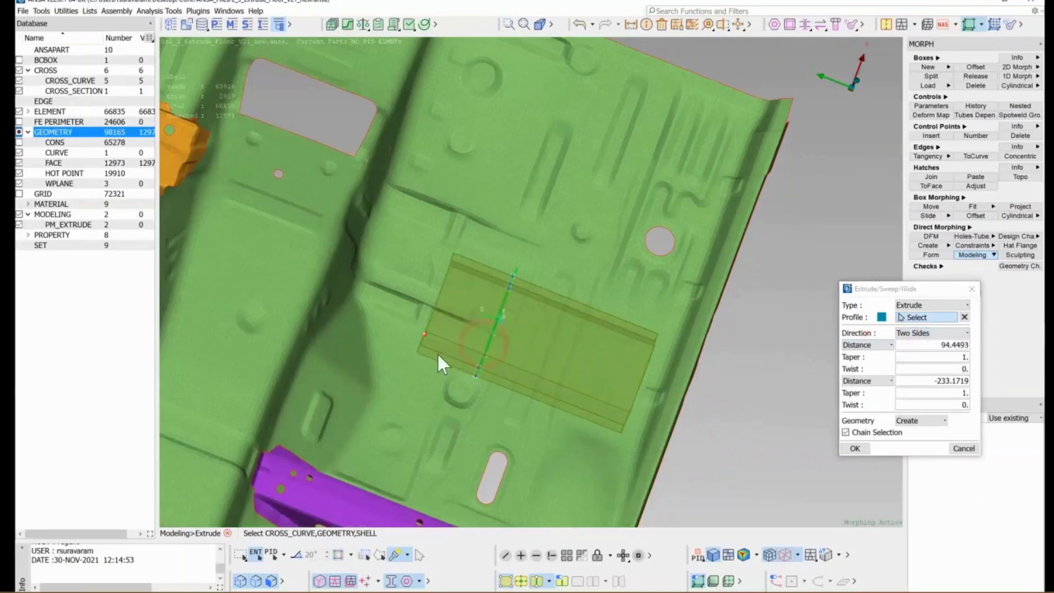
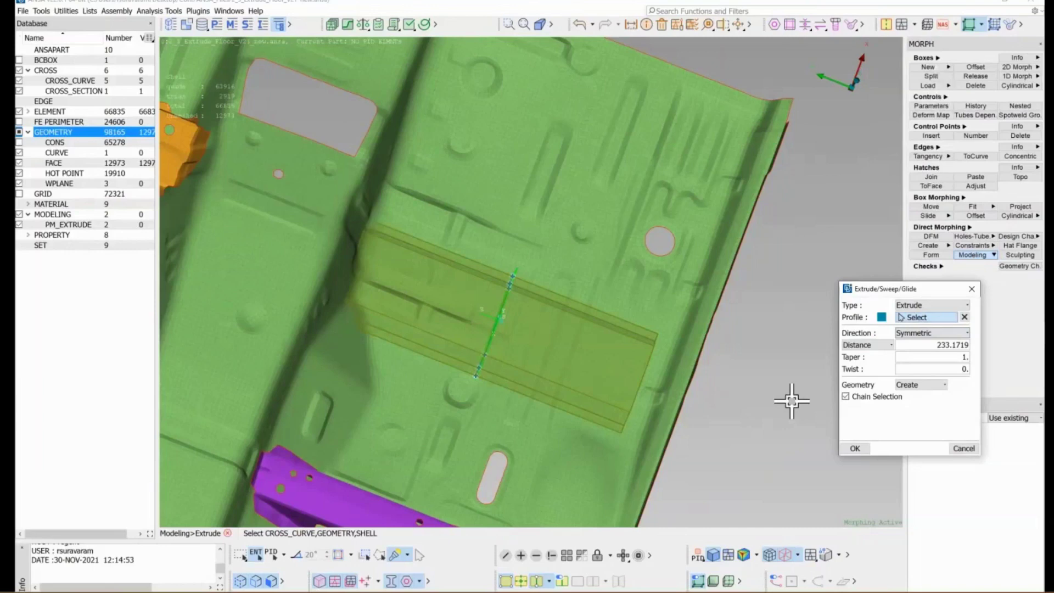
Extrude the section profile symmetrically to a distance of about 335.85 and create the geometry.
{"action": "left_click", "coordinate": [496, 323]}
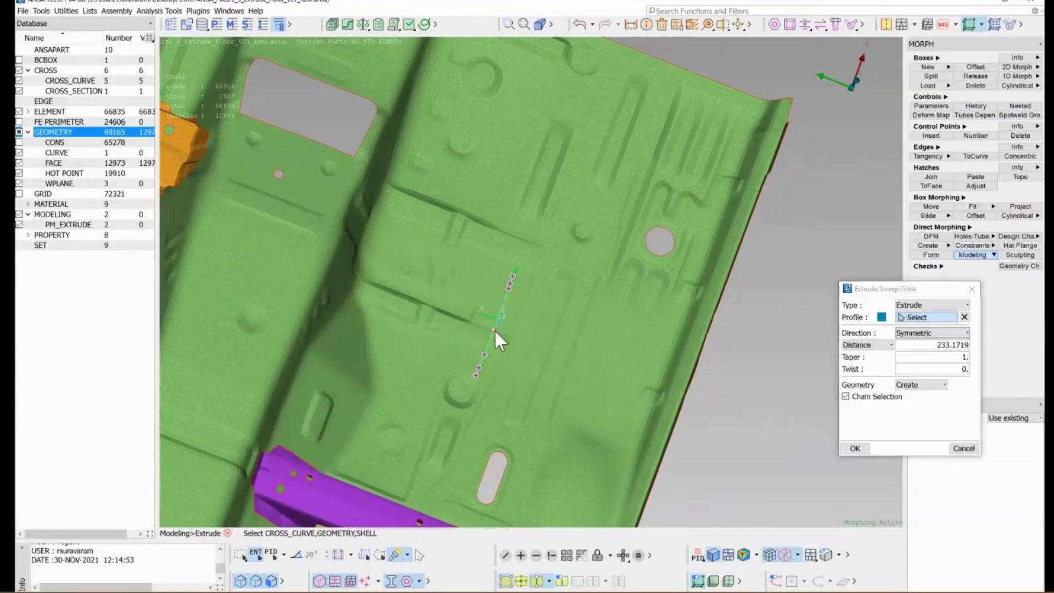
{"action": "left_click_drag", "start_coordinate": [493, 328], "coordinate": [702, 410]}
{"action": "mouse_move", "coordinate": [605, 341]}
{"action": "left_mouse_down", "text": "ctrl"}
{"action": "mouse_move", "coordinate": [617, 313]}
{"action": "mouse_move", "coordinate": [596, 330]}
{"action": "left_mouse_up", "text": "ctrl"}
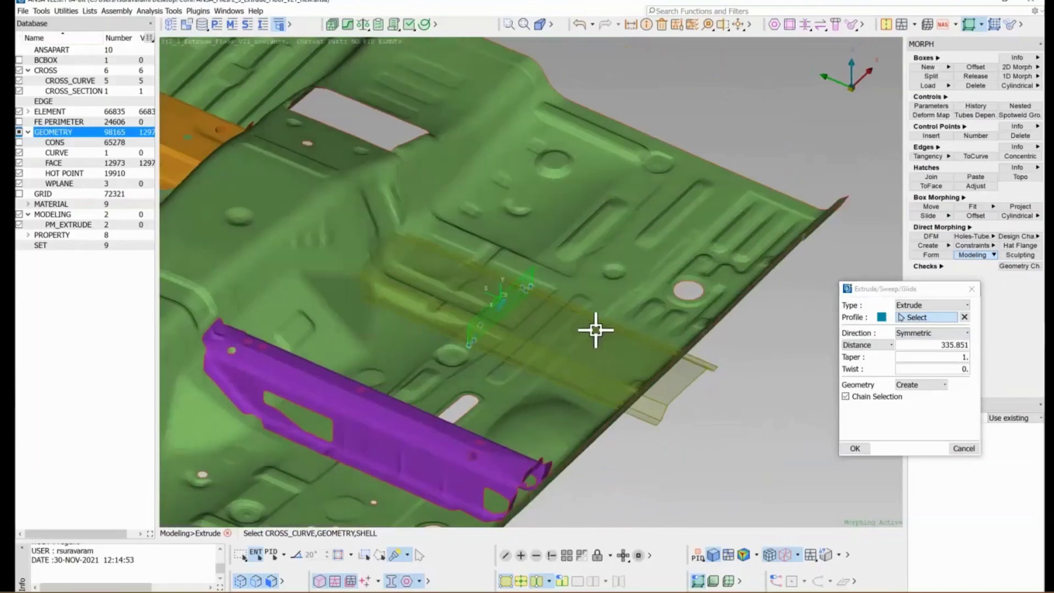
{"action": "key", "text": "F1"}
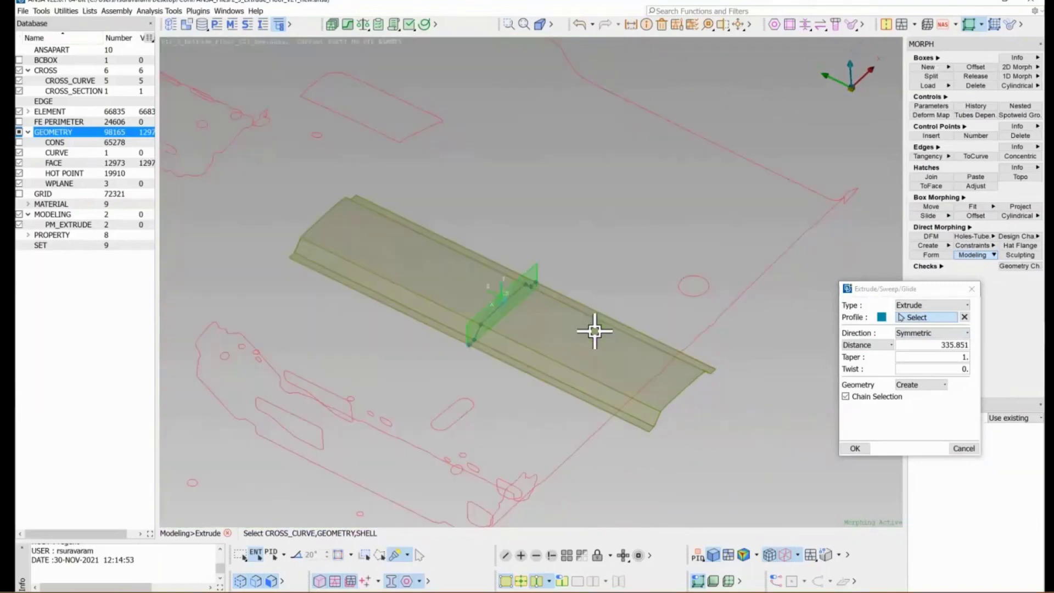
{"action": "key", "text": "F1"}
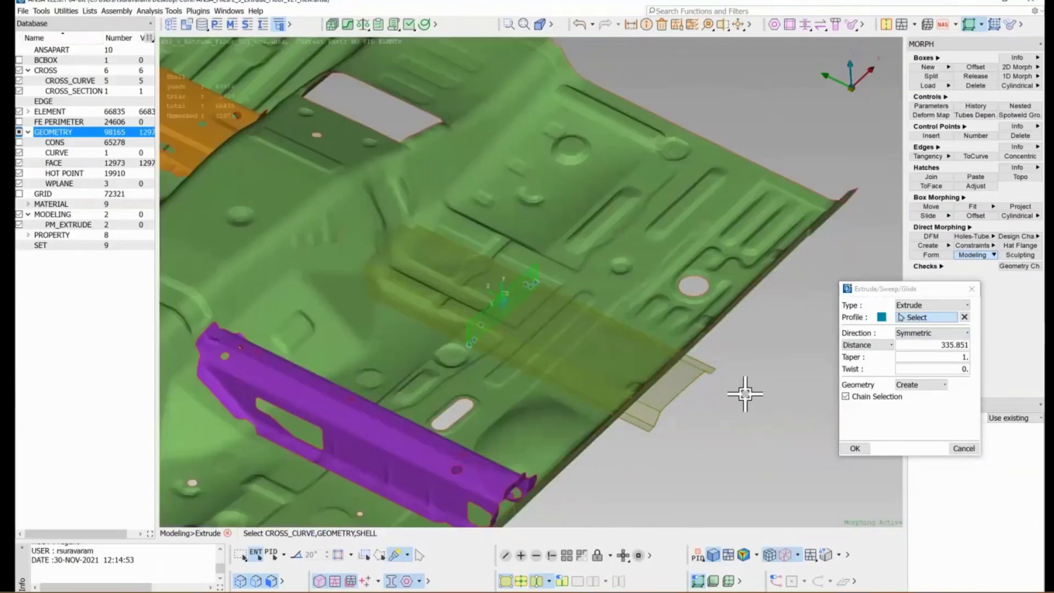
{"action": "middle_click", "coordinate": [724, 395]}
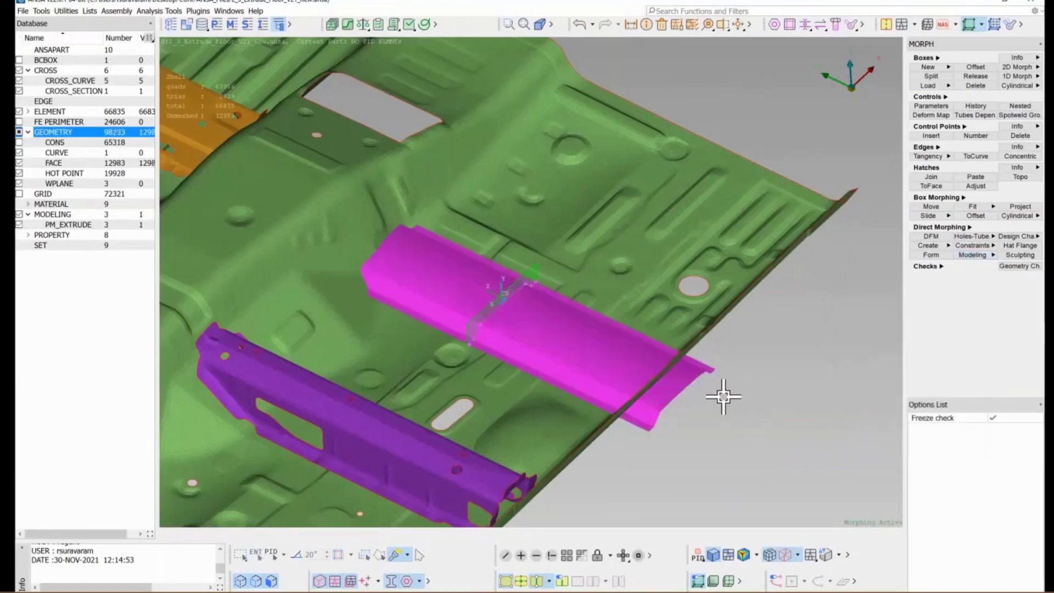
Hide the existing cross members and intersect the extruded faces, as the first group, with the floor panel as the second.
{"action": "left_click", "coordinate": [887, 25]}
{"action": "left_click", "coordinate": [932, 190]}
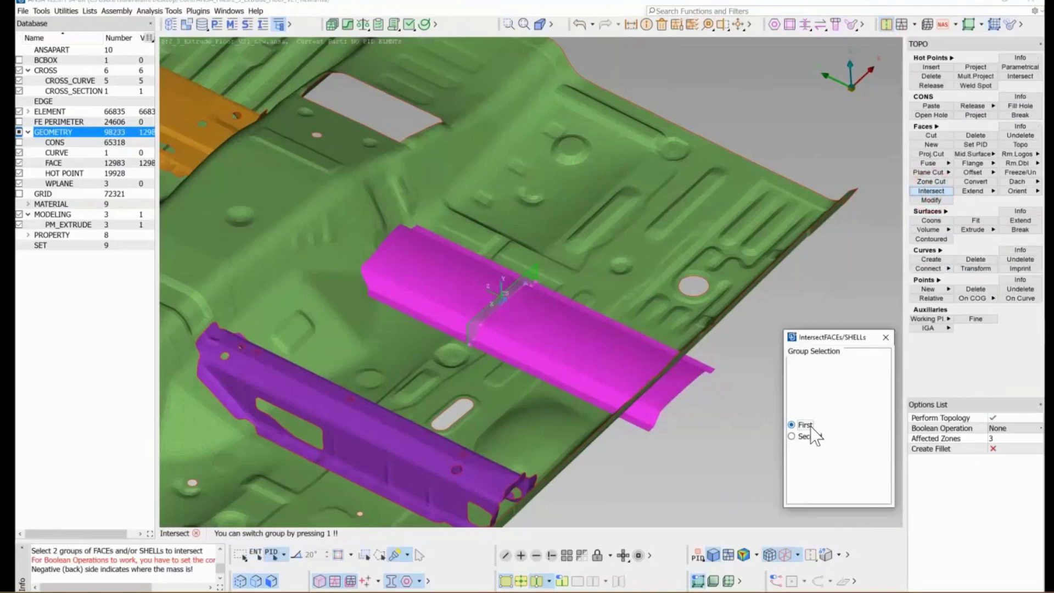
{"action": "left_click", "coordinate": [334, 584]}
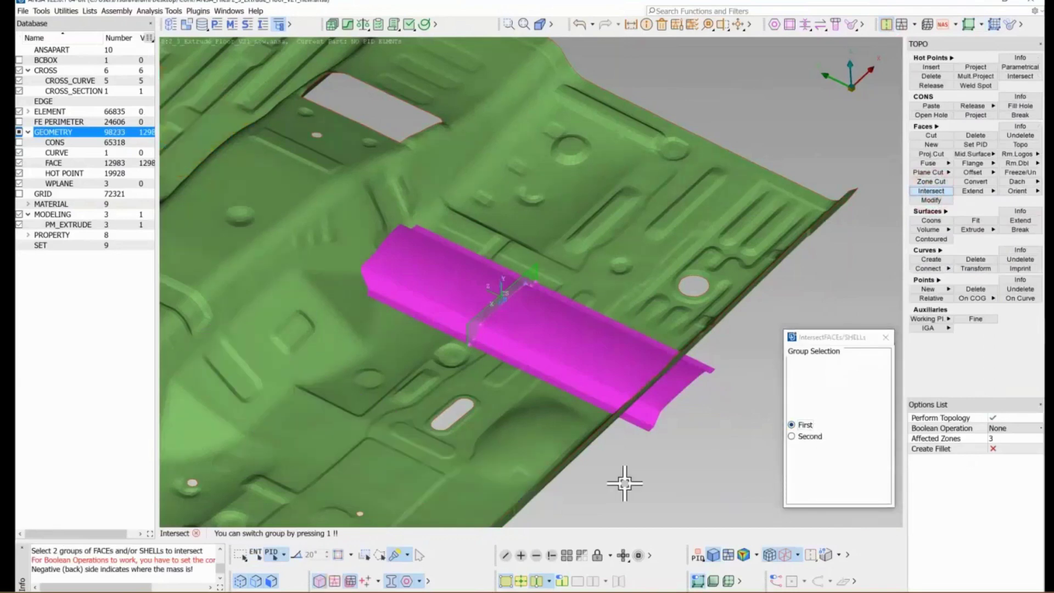
{"action": "left_click", "coordinate": [557, 324]}
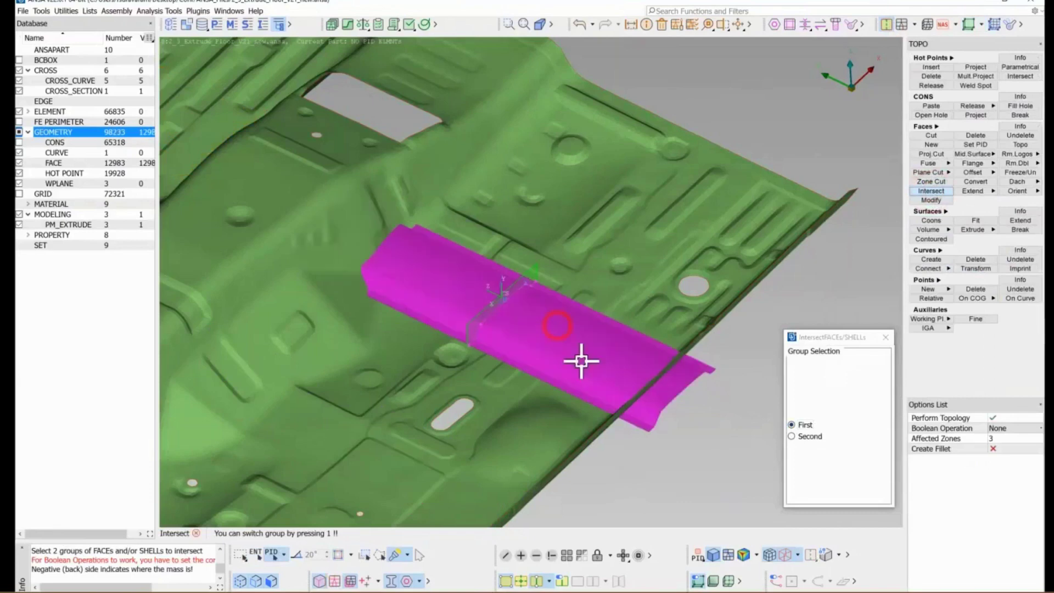
{"action": "middle_click", "coordinate": [706, 431]}
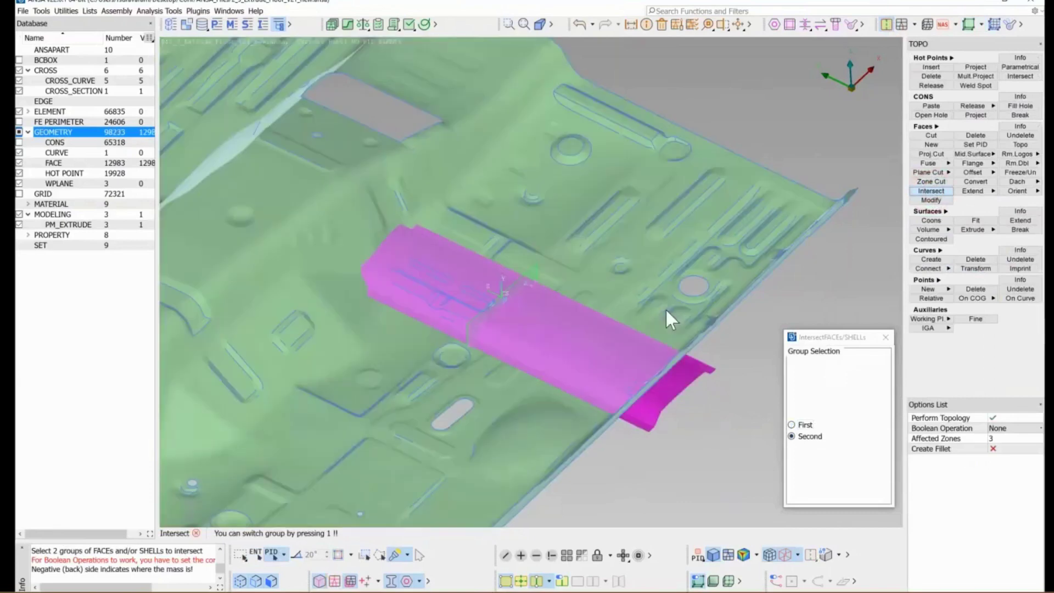
{"action": "left_click", "coordinate": [666, 308]}
{"action": "middle_click", "coordinate": [714, 439]}
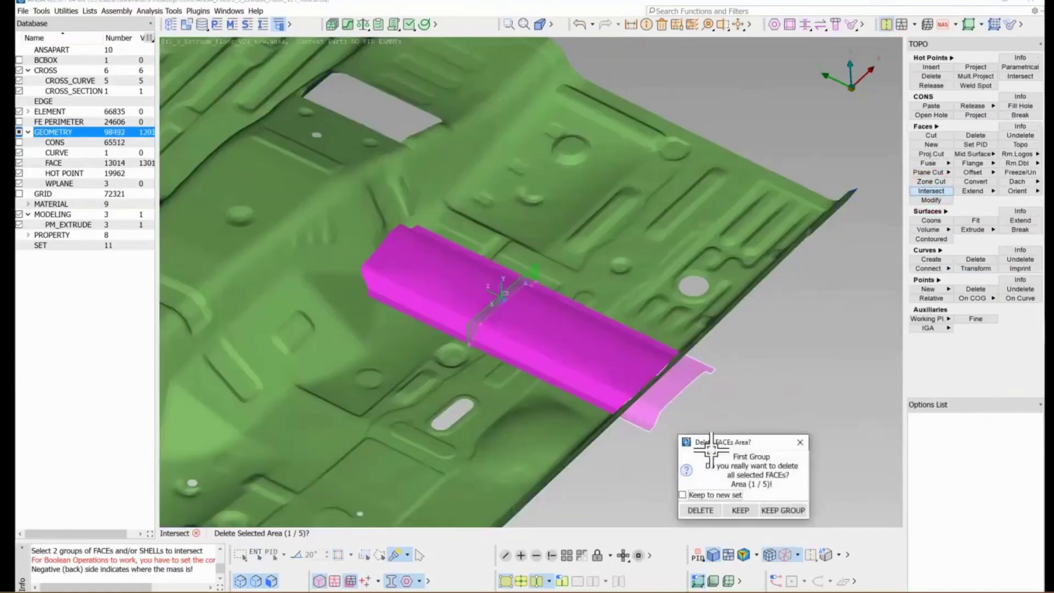
Delete the first group's two excess end areas, one beyond the floor's outer edge and one at the tunnel.
{"action": "left_click_drag", "start_coordinate": [714, 443], "coordinate": [802, 322]}
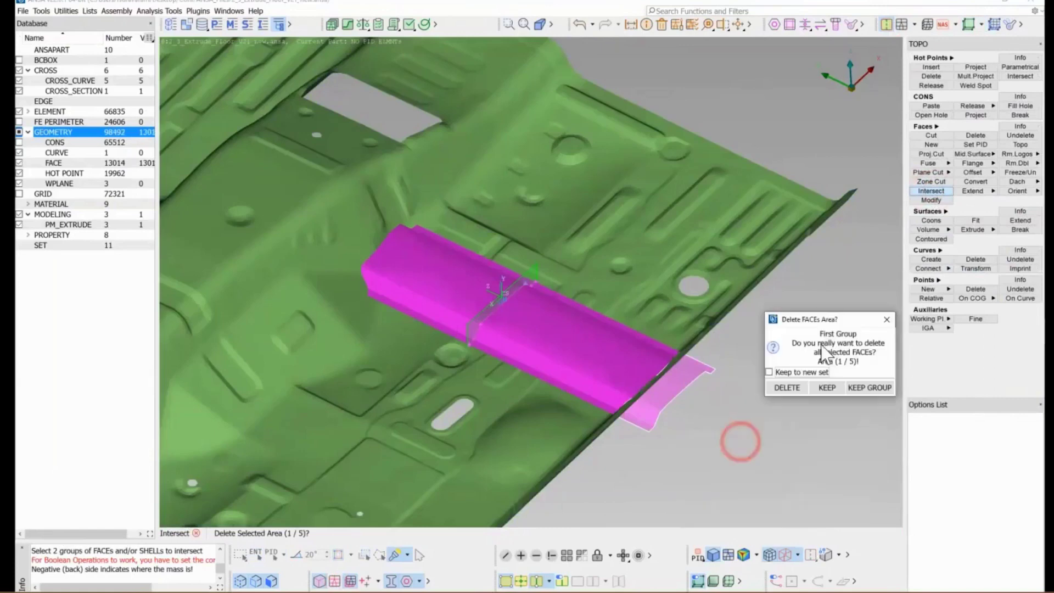
{"action": "left_click", "coordinate": [785, 388]}
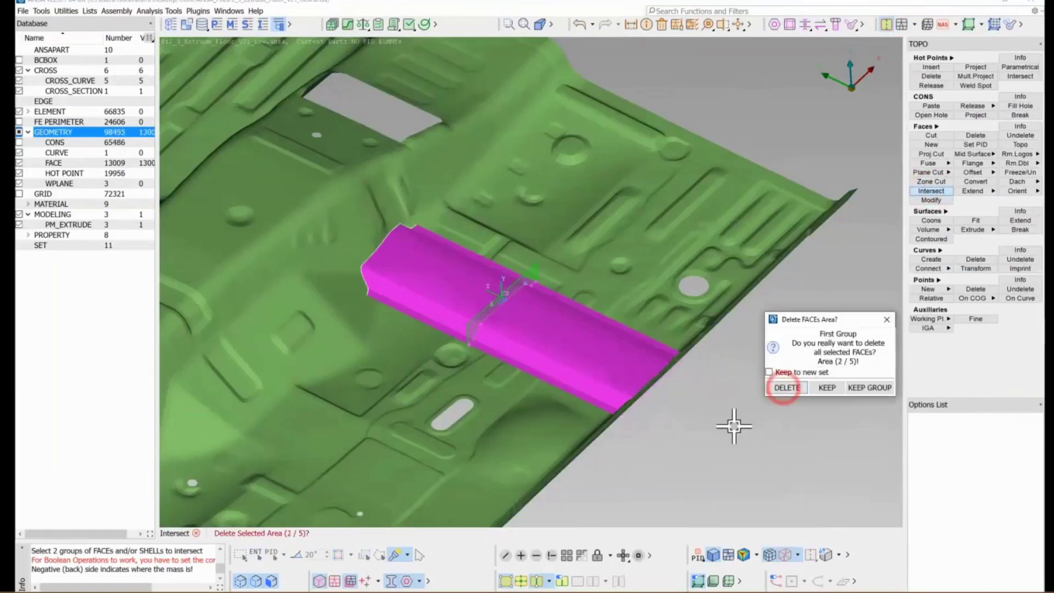
{"action": "left_click", "coordinate": [687, 433]}
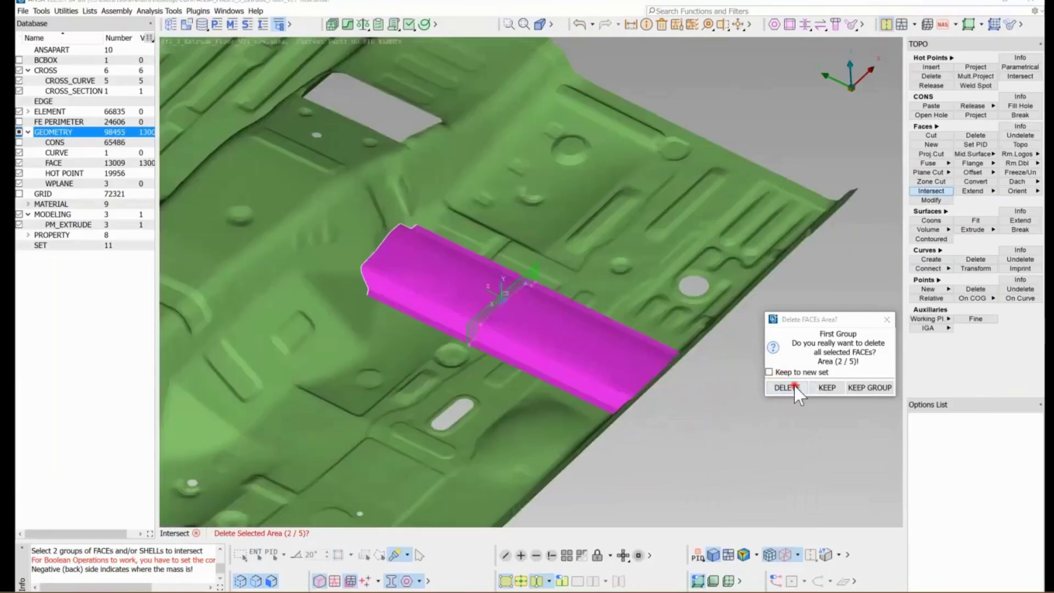
{"action": "left_click", "coordinate": [791, 386]}
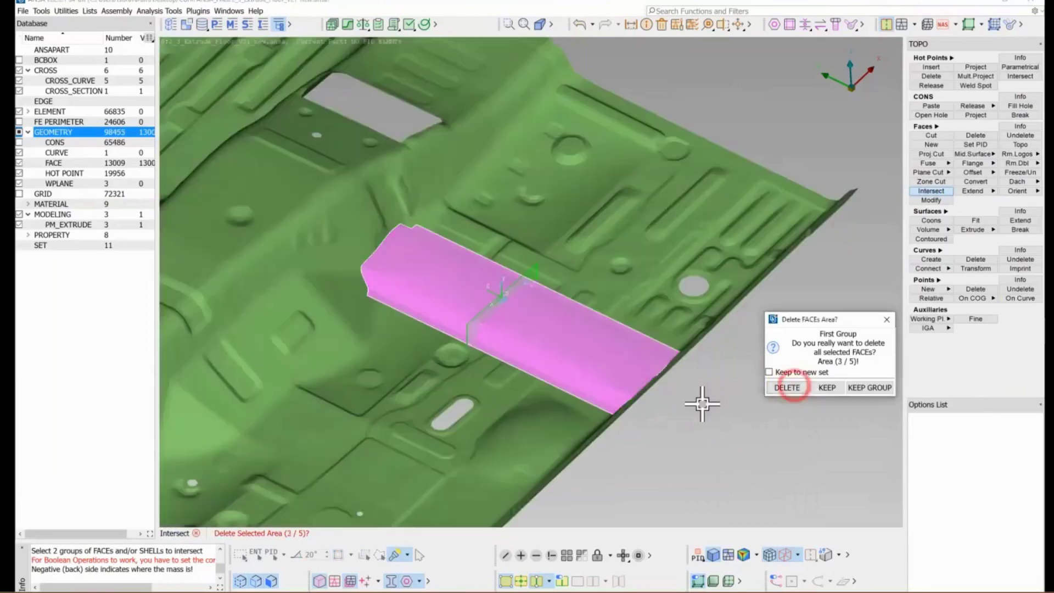
Keep the cross member's middle area and both floor areas of the second group, and finish the intersection.
{"action": "left_click", "coordinate": [828, 387]}
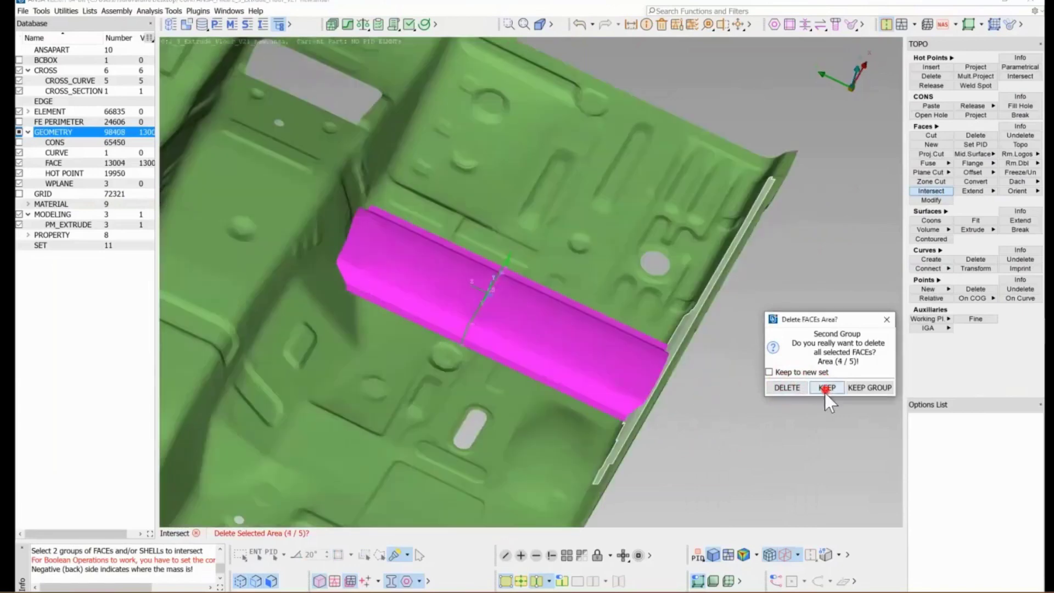
{"action": "left_click", "coordinate": [826, 388]}
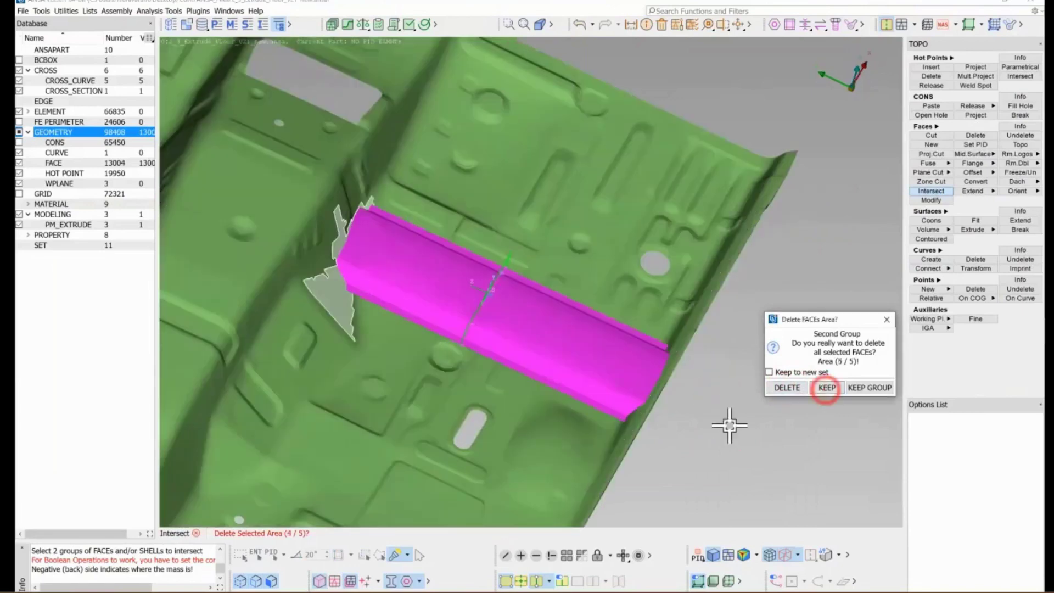
{"action": "left_click", "coordinate": [827, 387]}
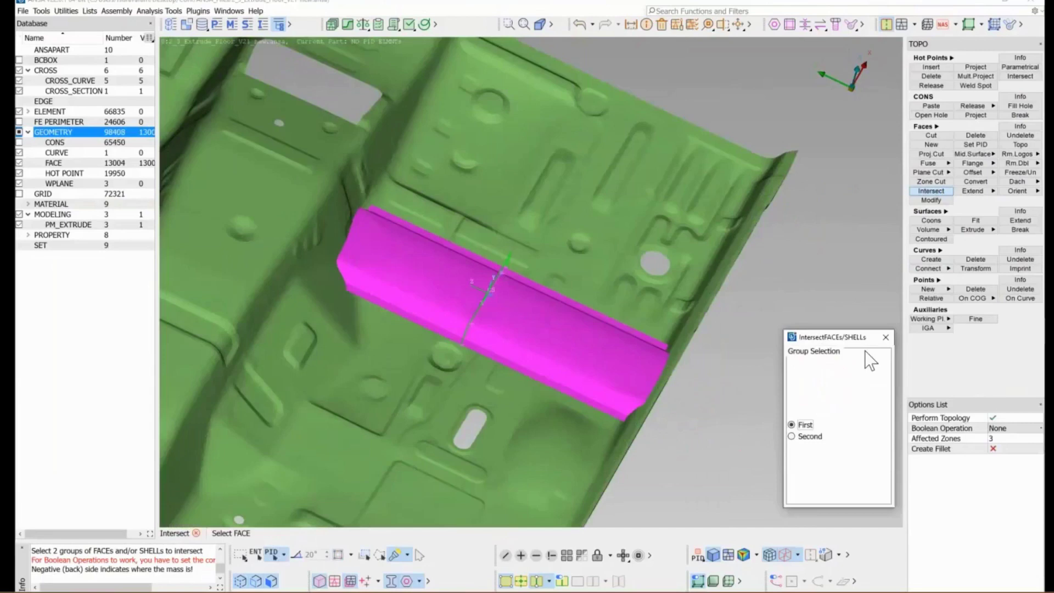
{"action": "left_click", "coordinate": [884, 338]}
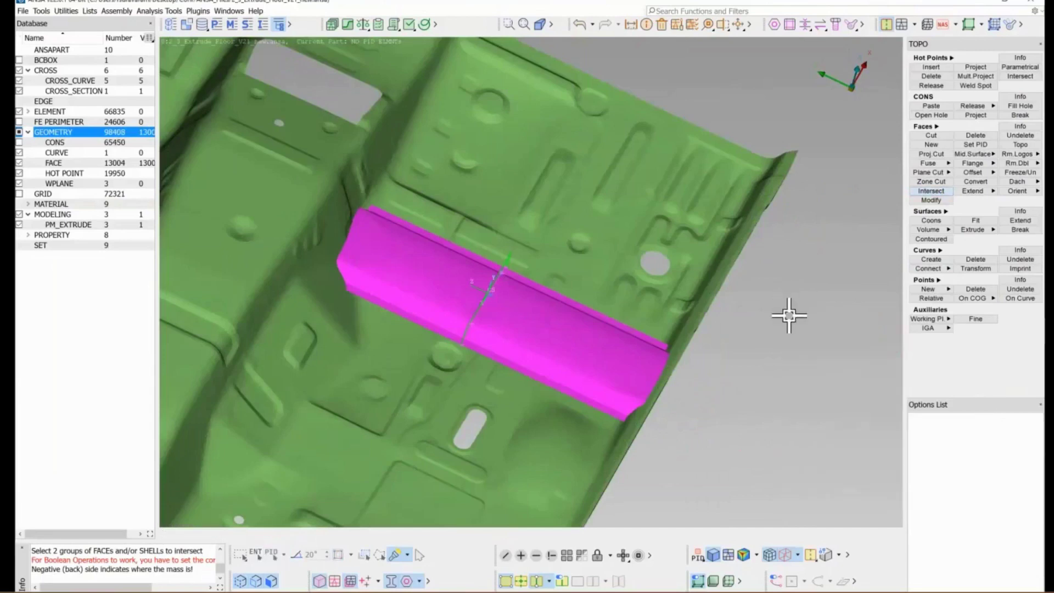
Isolate the trimmed cross member with its face edges temporarily displayed and examine the cut at its outer end.
{"action": "left_click", "coordinate": [537, 555]}
{"action": "left_click", "coordinate": [548, 466]}
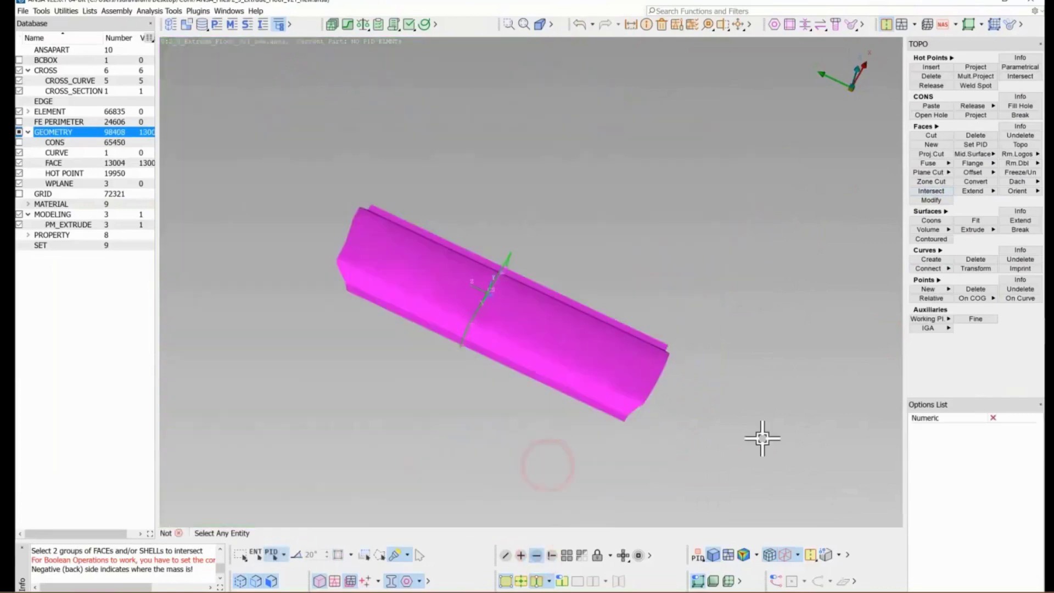
{"action": "left_click", "coordinate": [563, 581]}
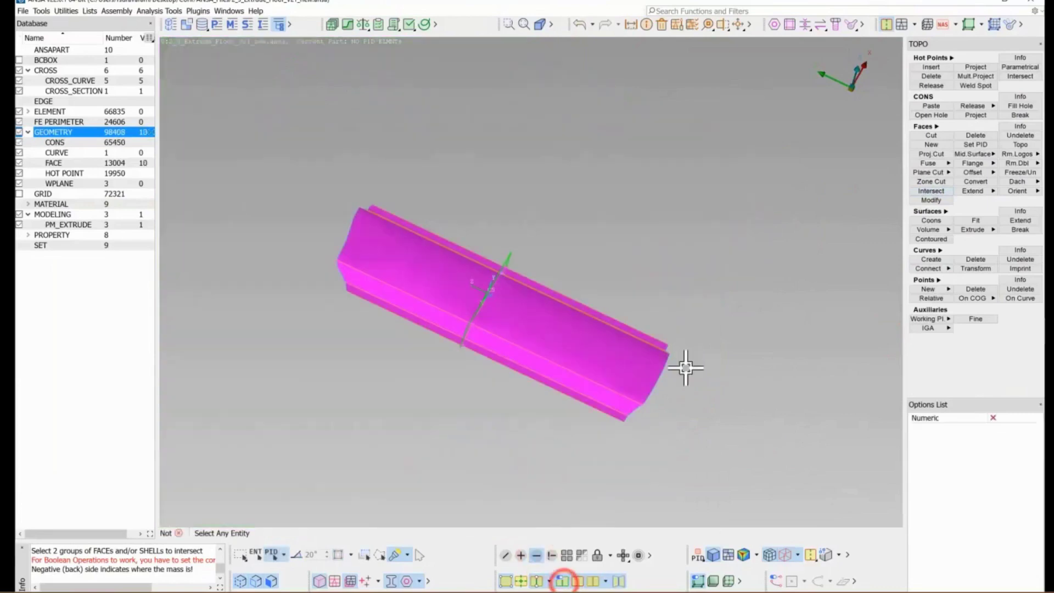
{"action": "scroll", "coordinate": [654, 409], "scroll_direction": "up", "scroll_amount": 3}
{"action": "scroll", "coordinate": [648, 409], "scroll_direction": "up", "scroll_amount": 5}
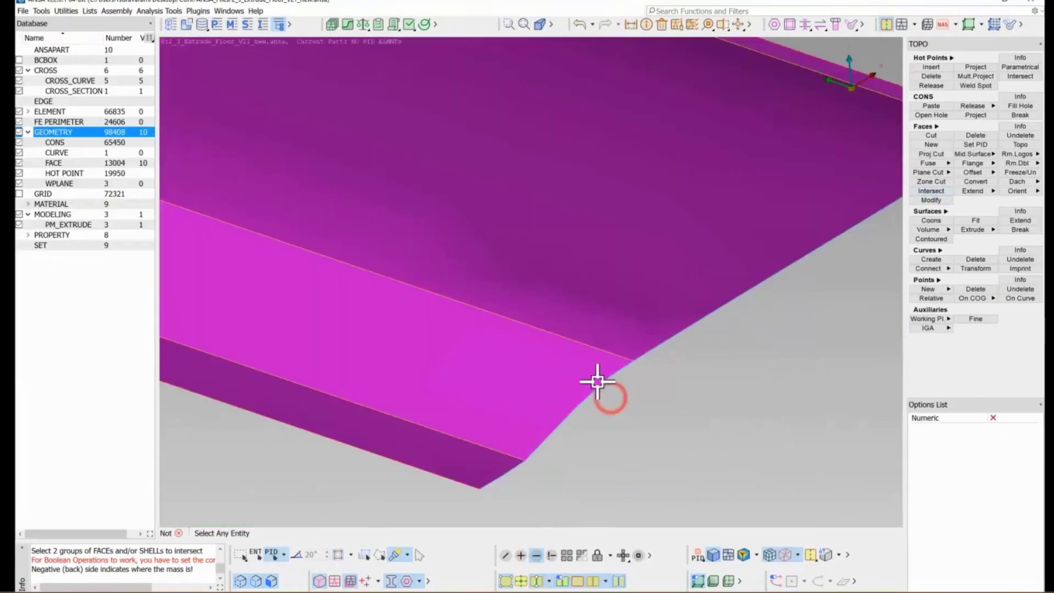
{"action": "left_click_drag", "start_coordinate": [597, 382], "coordinate": [511, 461], "text": "ctrl"}
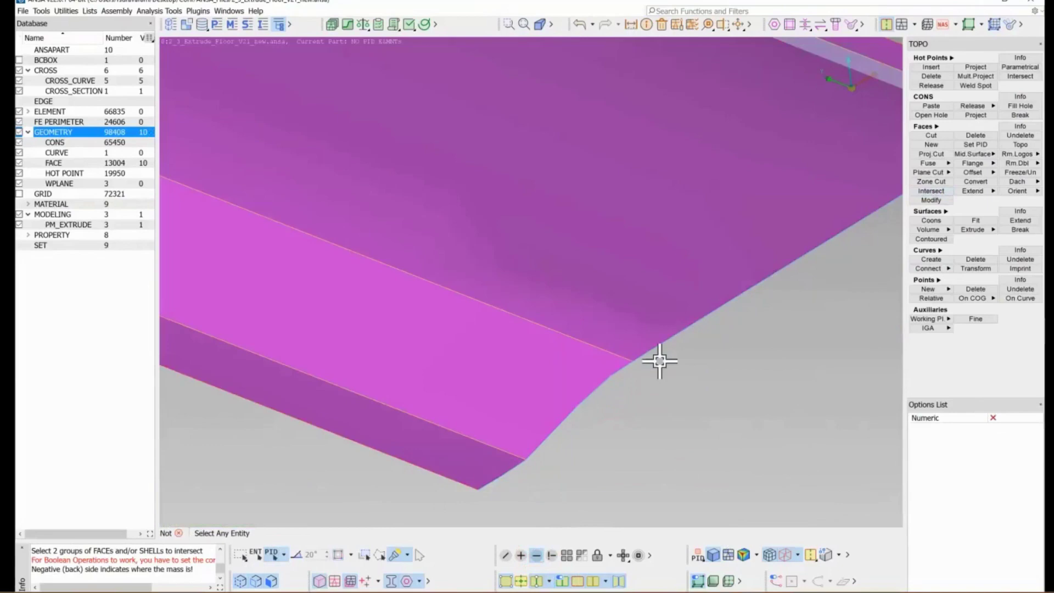
{"action": "scroll", "coordinate": [642, 394], "scroll_direction": "down", "scroll_amount": 10}
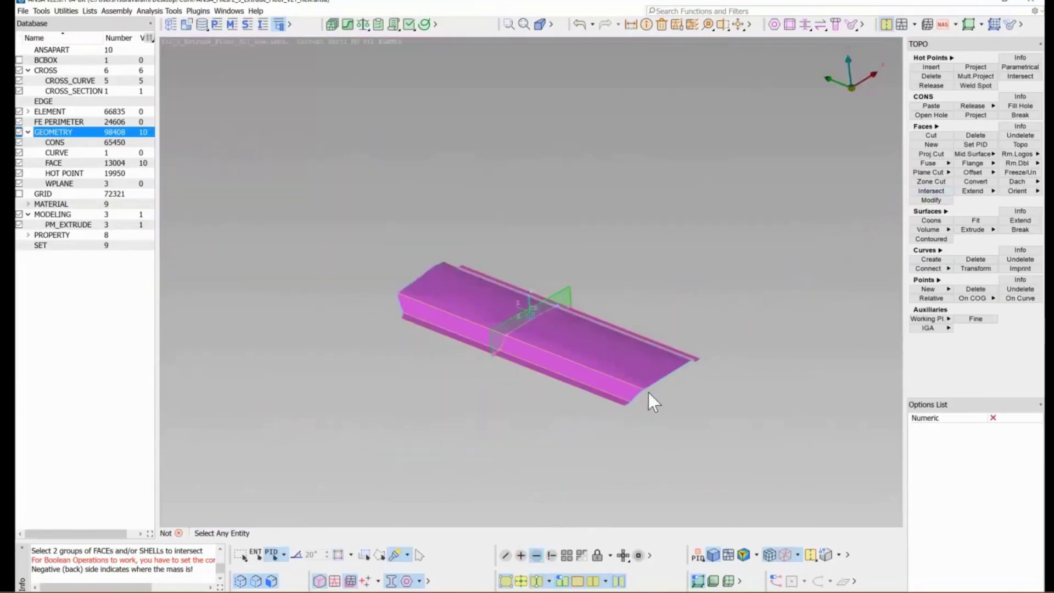
{"action": "left_click", "coordinate": [561, 582]}
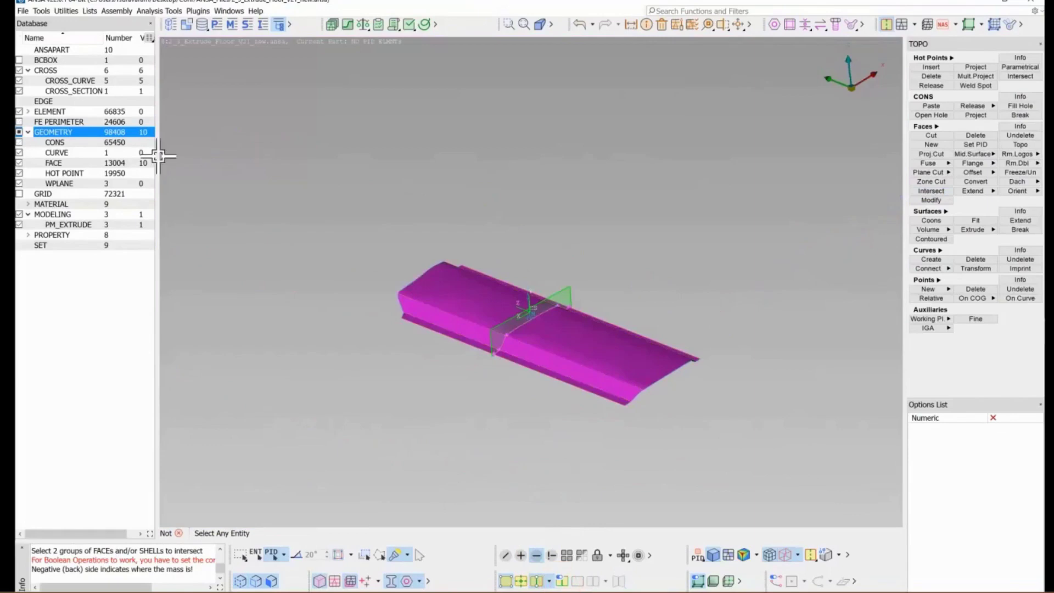
Show the floor geometry again and start creating flanges, listing the borders at both ends of the cross member.
{"action": "right_click", "coordinate": [98, 132]}
{"action": "left_click", "coordinate": [174, 138]}
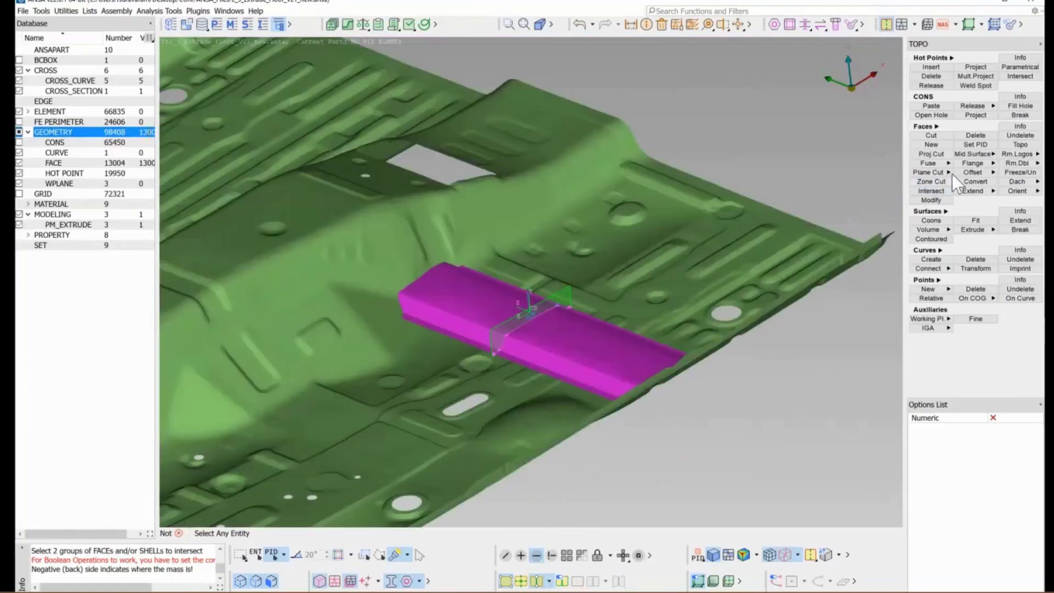
{"action": "left_click", "coordinate": [982, 161]}
{"action": "left_click", "coordinate": [982, 226]}
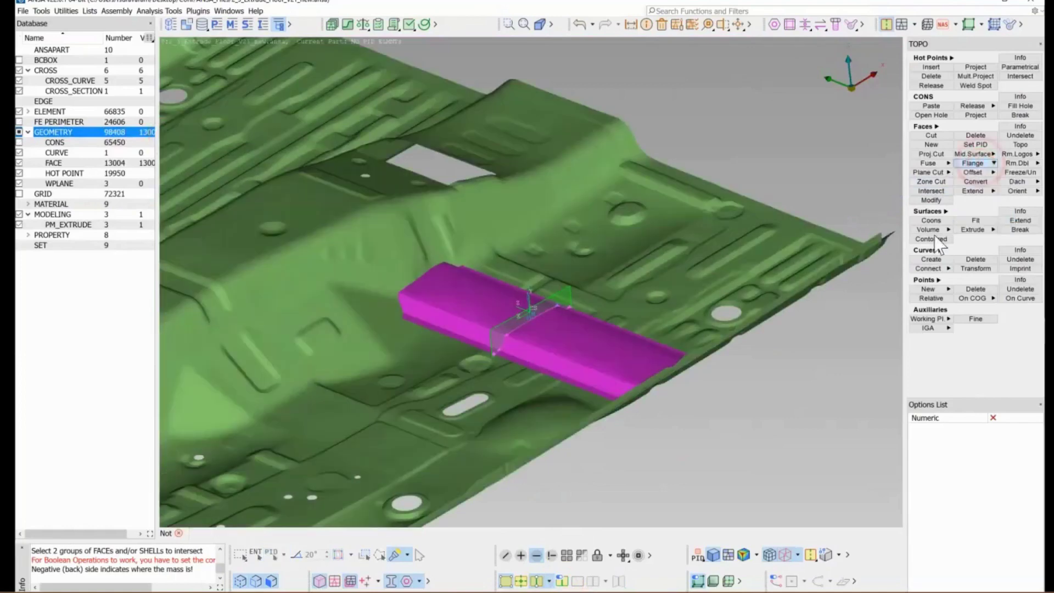
{"action": "left_click", "coordinate": [907, 442]}
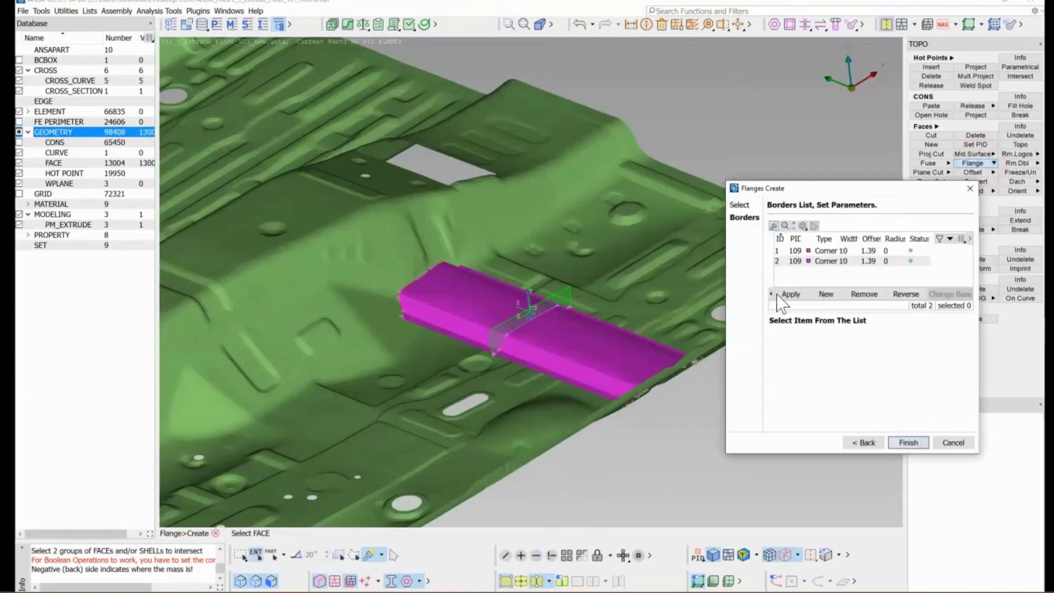
Create corner flanges on both end borders with offset 1.39, width 10 and radius 0.
{"action": "left_click_drag", "start_coordinate": [635, 337], "coordinate": [654, 349], "text": "ctrl"}
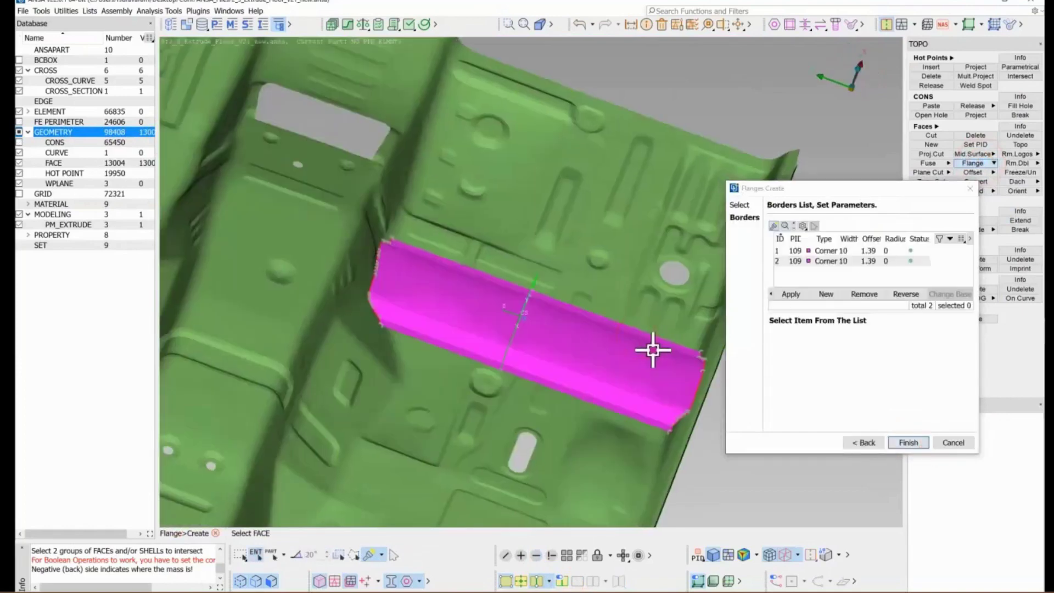
{"action": "left_click_drag", "start_coordinate": [791, 251], "coordinate": [793, 261]}
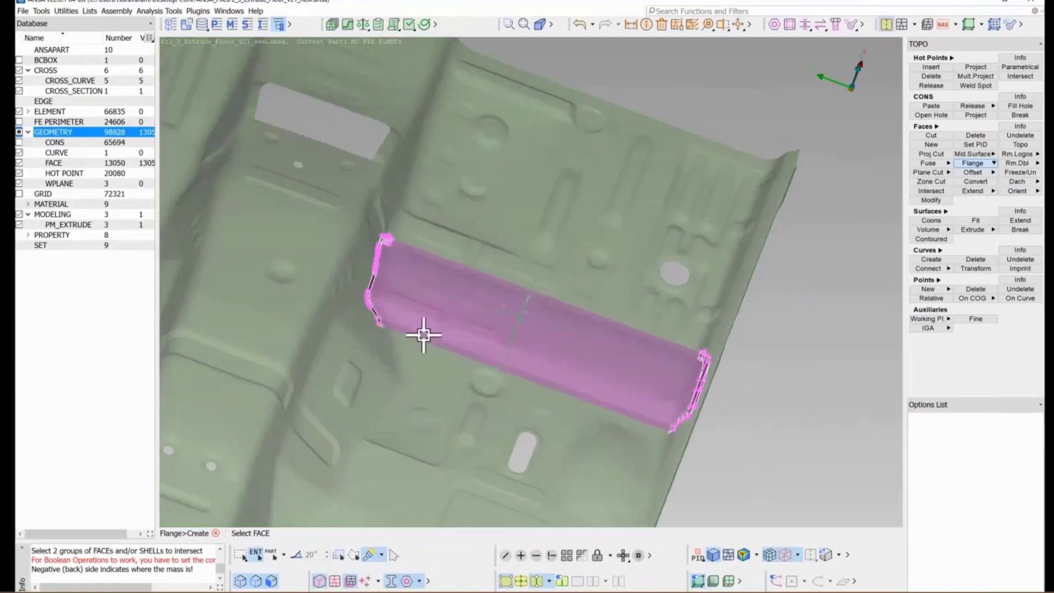
{"action": "mouse_move", "coordinate": [384, 242]}
{"action": "left_mouse_down", "text": "ctrl"}
{"action": "mouse_move", "coordinate": [364, 242]}
{"action": "mouse_move", "coordinate": [382, 262]}
{"action": "left_mouse_up", "text": "ctrl"}
{"action": "scroll", "coordinate": [382, 262], "scroll_direction": "up", "scroll_amount": 5}
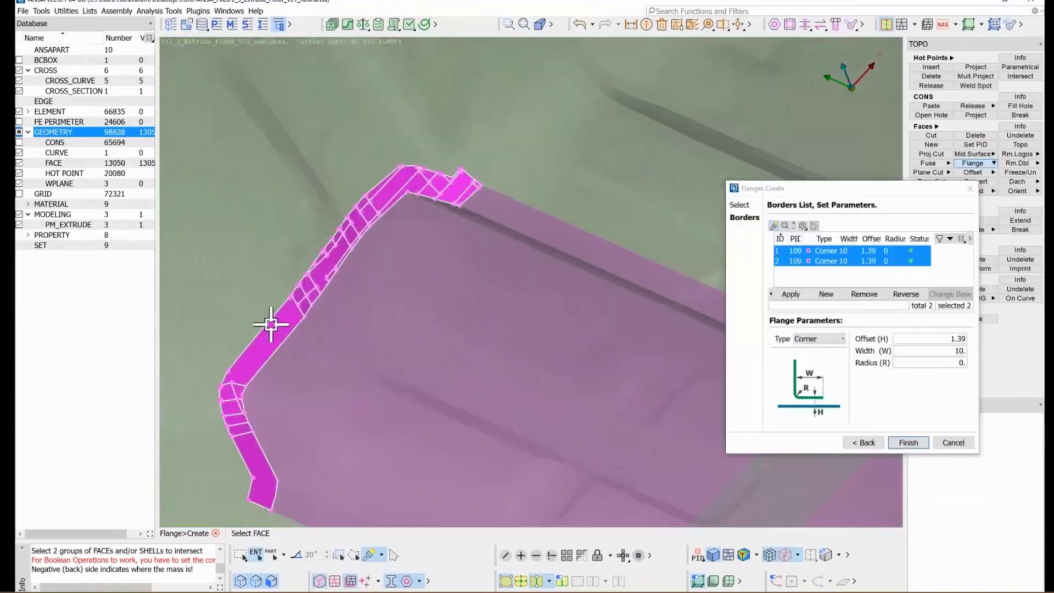
{"action": "scroll", "coordinate": [294, 291], "scroll_direction": "down", "scroll_amount": 5}
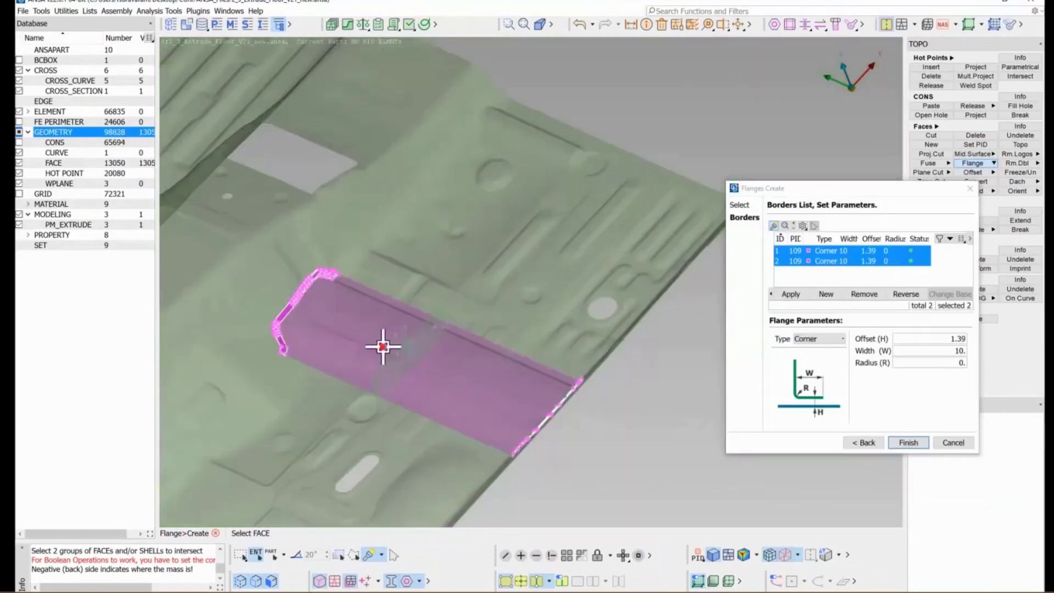
{"action": "scroll", "coordinate": [401, 358], "scroll_direction": "up", "scroll_amount": 1}
{"action": "left_click_drag", "start_coordinate": [401, 358], "coordinate": [396, 358], "text": "ctrl"}
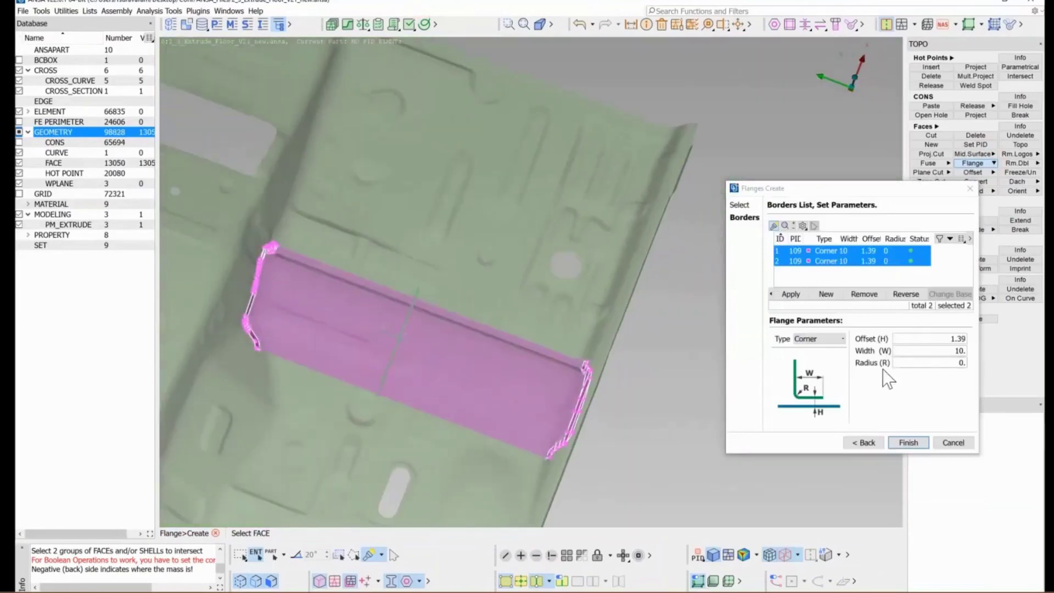
{"action": "left_click", "coordinate": [914, 443]}
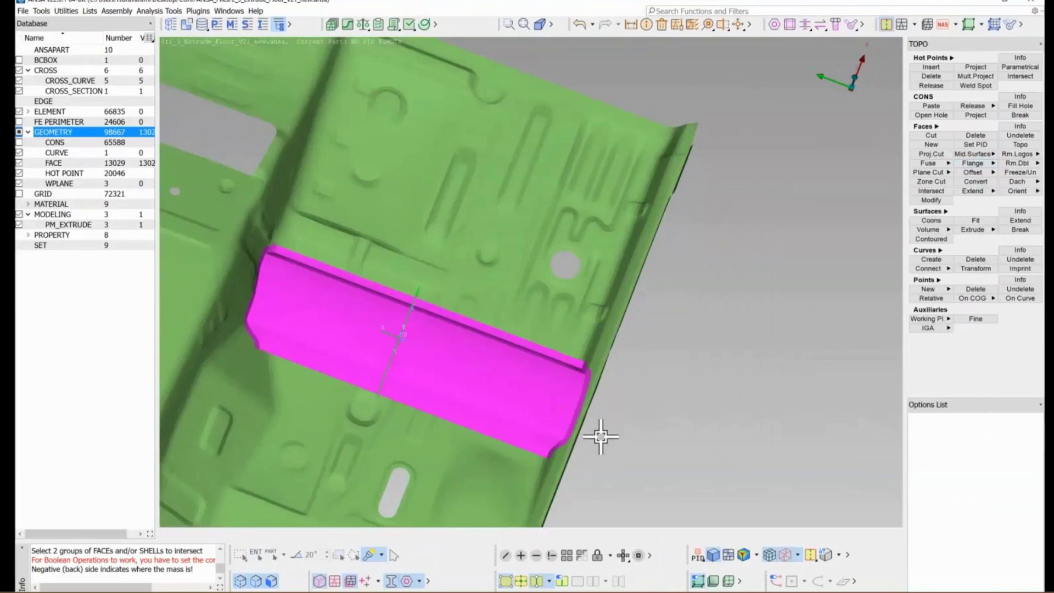
Hide the floor's faces and display the meshed floor and neighbouring members around the new flanged cross member.
{"action": "left_click", "coordinate": [537, 555]}
{"action": "left_click", "coordinate": [484, 484]}
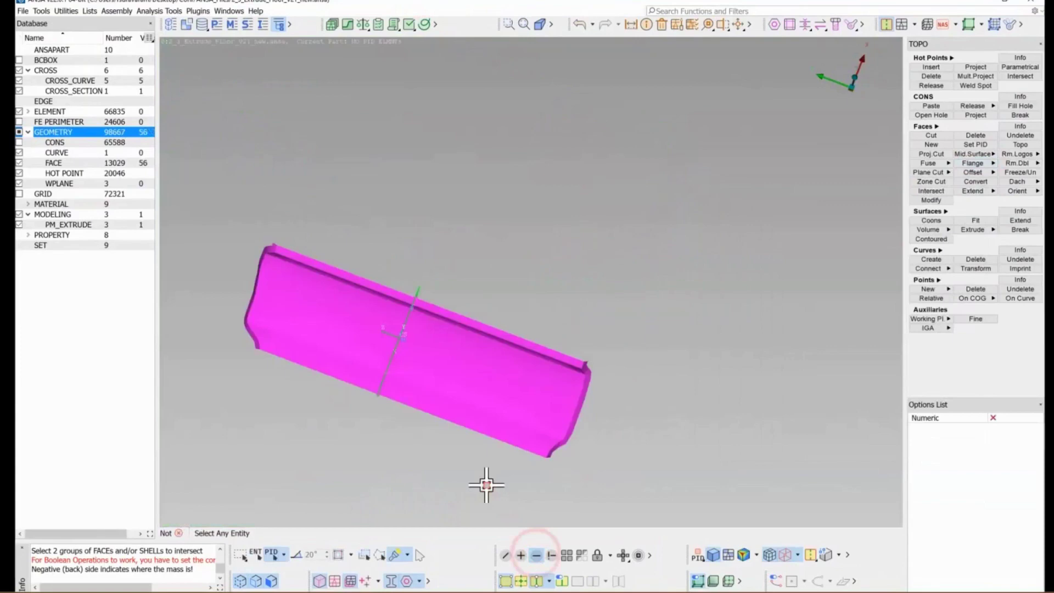
{"action": "left_click", "coordinate": [337, 581]}
{"action": "scroll", "coordinate": [669, 339], "scroll_direction": "up", "scroll_amount": 5}
{"action": "scroll", "coordinate": [656, 327], "scroll_direction": "up", "scroll_amount": 2}
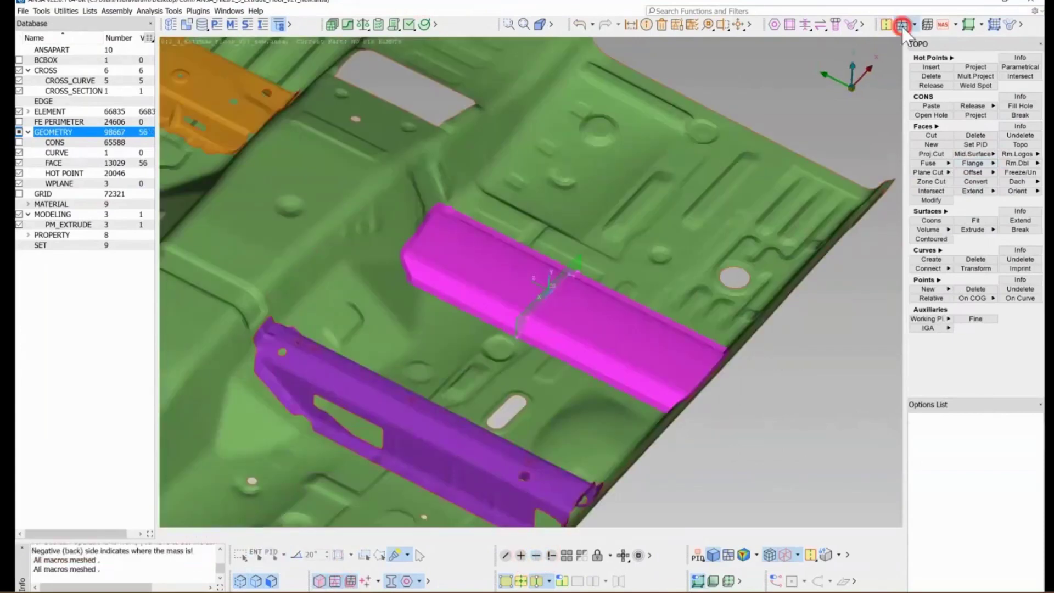
Generate a free mesh with mixed elements on all faces of the new cross member.
{"action": "left_click", "coordinate": [902, 25]}
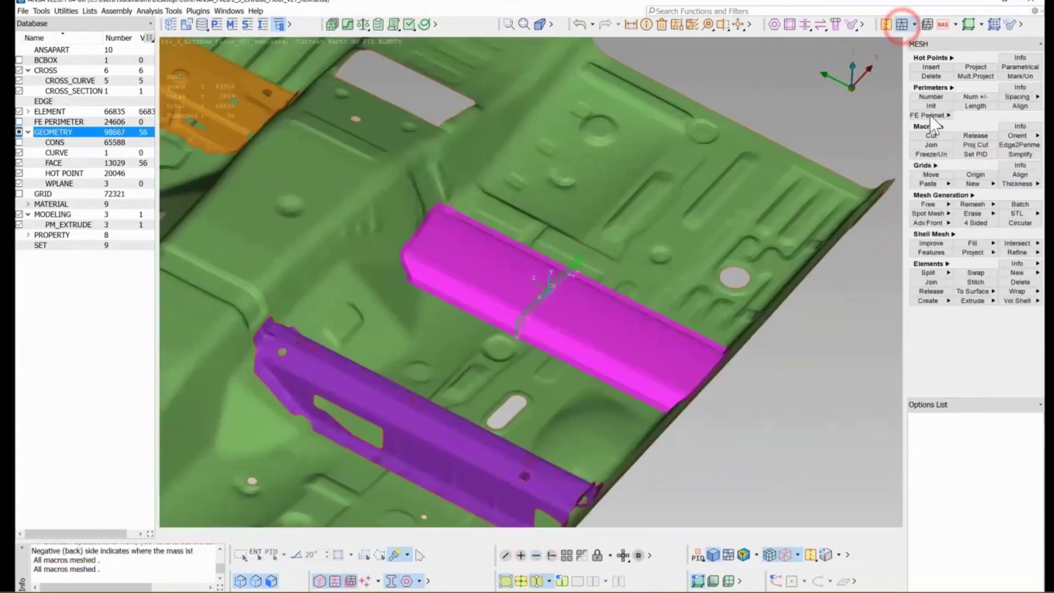
{"action": "left_click", "coordinate": [939, 204]}
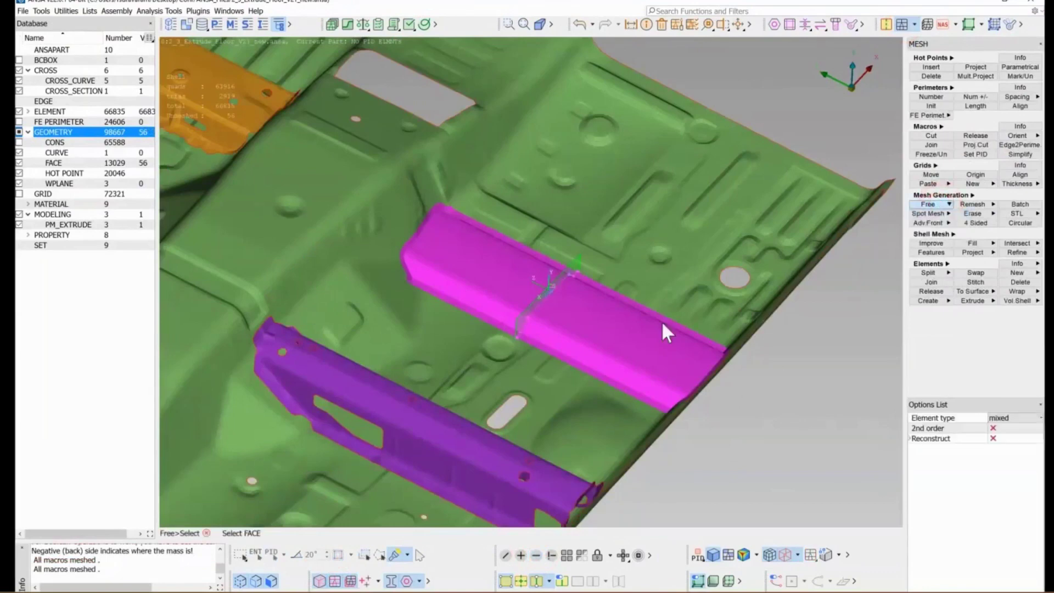
{"action": "left_click", "coordinate": [626, 337]}
{"action": "middle_click", "coordinate": [769, 379]}
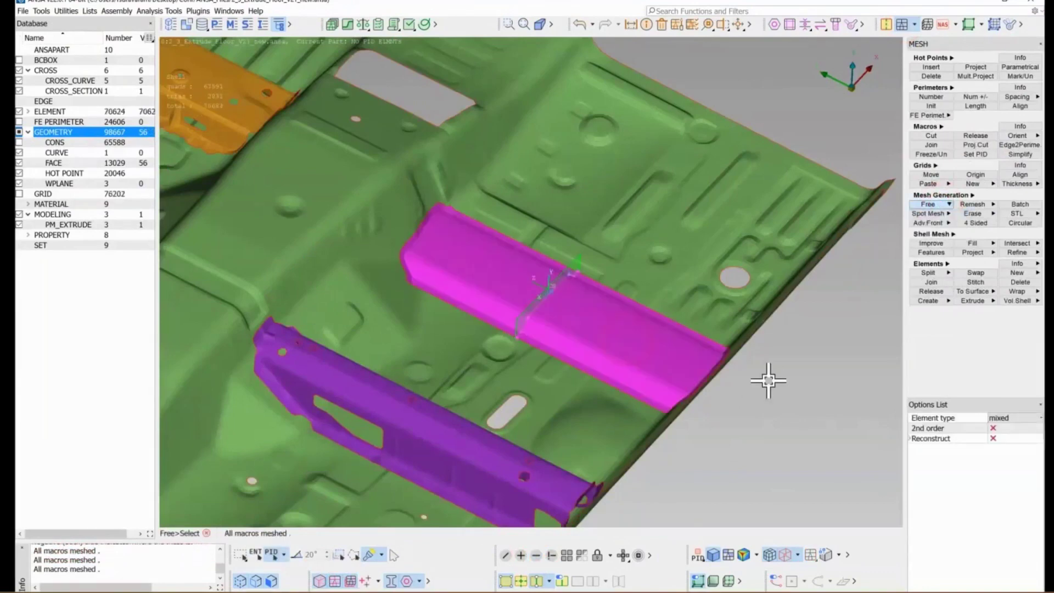
{"action": "scroll", "coordinate": [554, 331], "scroll_direction": "up", "scroll_amount": 4}
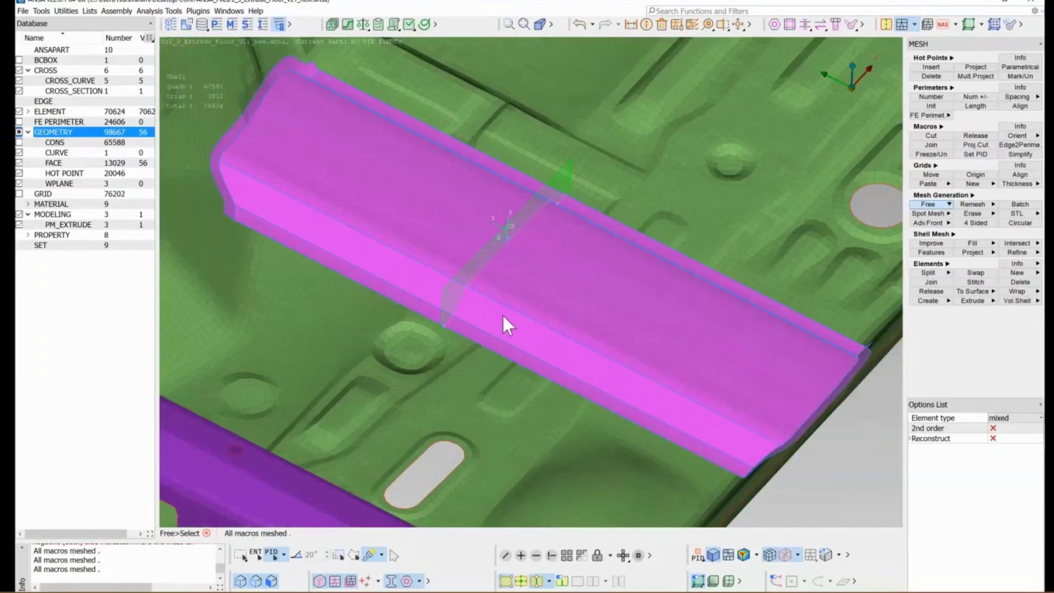
Release the cross member's mesh from its faces, keeping the faces in the model, and hide the faces.
{"action": "left_click", "coordinate": [941, 291]}
{"action": "left_click", "coordinate": [680, 344]}
{"action": "left_click", "coordinate": [521, 581]}
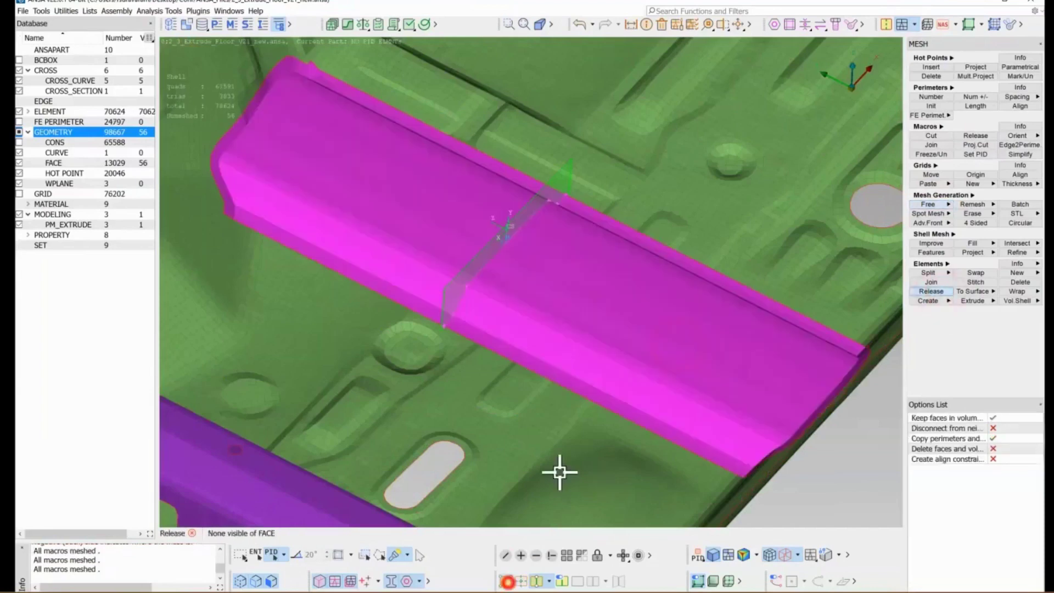
Examine the fit between the cross member's long side flange and the floor mesh underneath.
{"action": "scroll", "coordinate": [559, 284], "scroll_direction": "up", "scroll_amount": 1}
{"action": "mouse_move", "coordinate": [559, 284]}
{"action": "left_mouse_down", "text": "ctrl"}
{"action": "mouse_move", "coordinate": [577, 301]}
{"action": "mouse_move", "coordinate": [539, 285]}
{"action": "left_mouse_up", "text": "ctrl"}
{"action": "scroll", "coordinate": [539, 285], "scroll_direction": "down", "scroll_amount": 5}
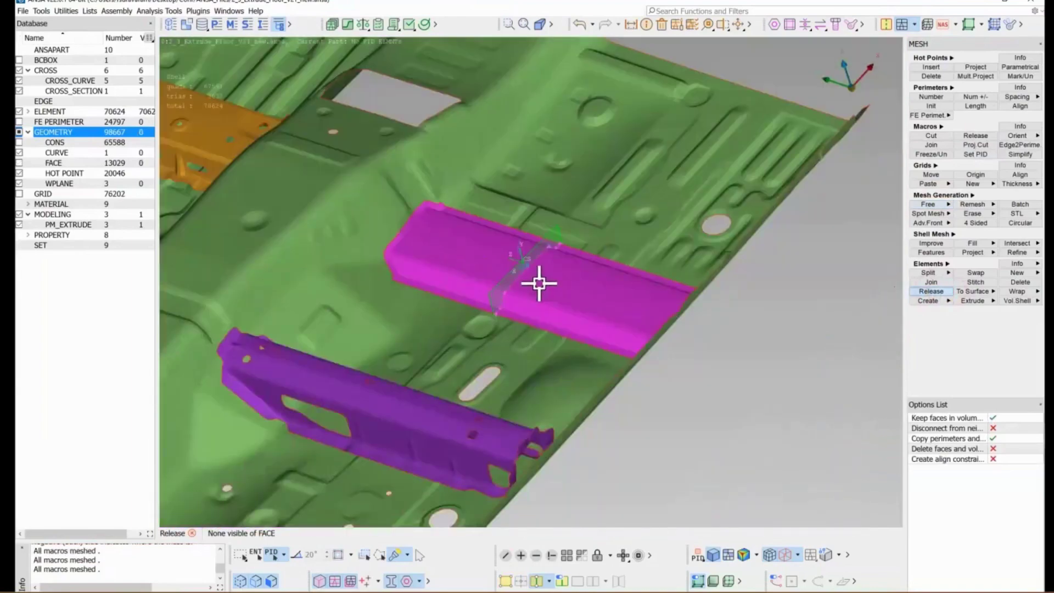
{"action": "scroll", "coordinate": [529, 335], "scroll_direction": "up", "scroll_amount": 5}
{"action": "scroll", "coordinate": [500, 308], "scroll_direction": "up", "scroll_amount": 10}
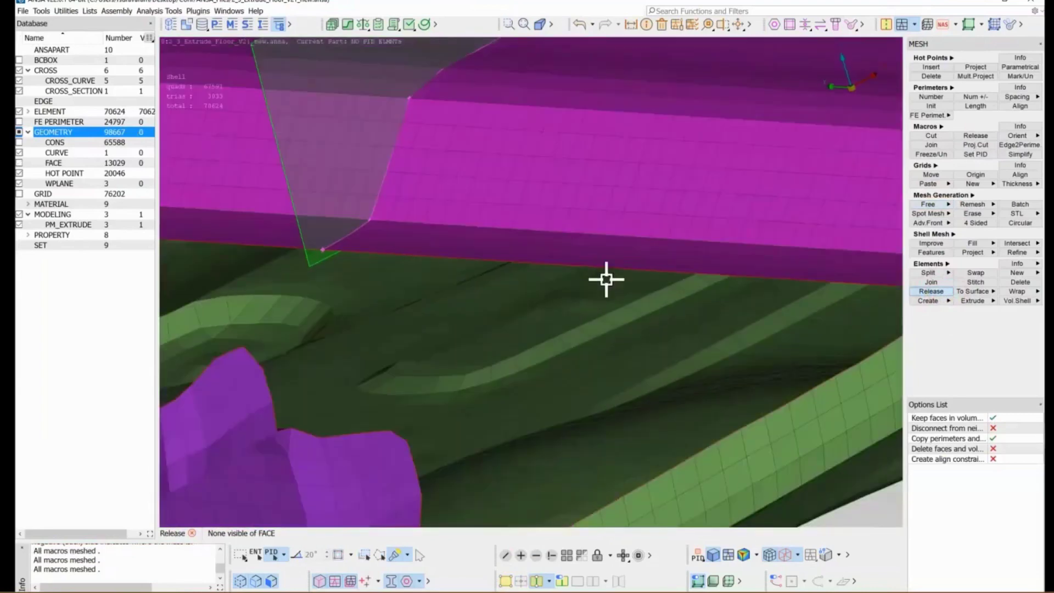
{"action": "scroll", "coordinate": [605, 281], "scroll_direction": "down", "scroll_amount": 5}
{"action": "scroll", "coordinate": [610, 281], "scroll_direction": "down", "scroll_amount": 5}
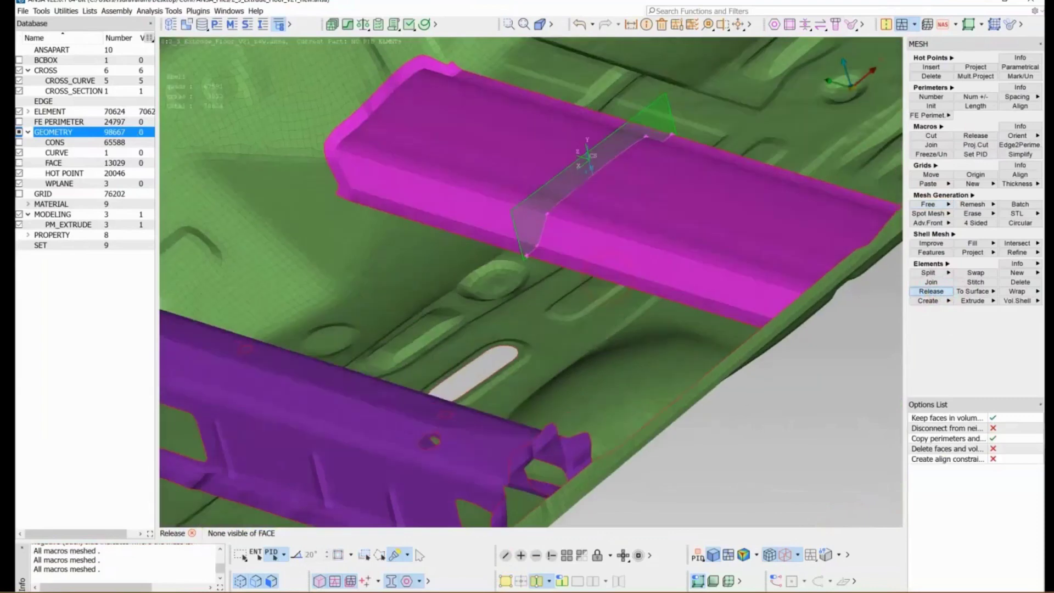
Start a Hat Flange morph and assign the cross member's two long side flanges as the flange shells.
{"action": "left_click", "coordinate": [971, 26]}
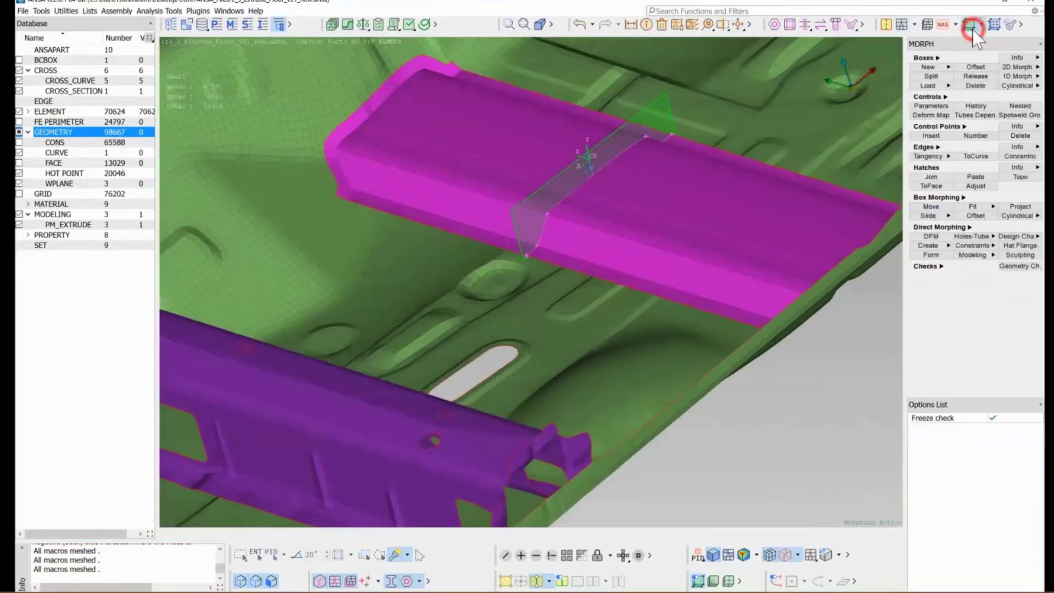
{"action": "left_click", "coordinate": [1020, 245]}
{"action": "scroll", "coordinate": [547, 357], "scroll_direction": "down", "scroll_amount": 5}
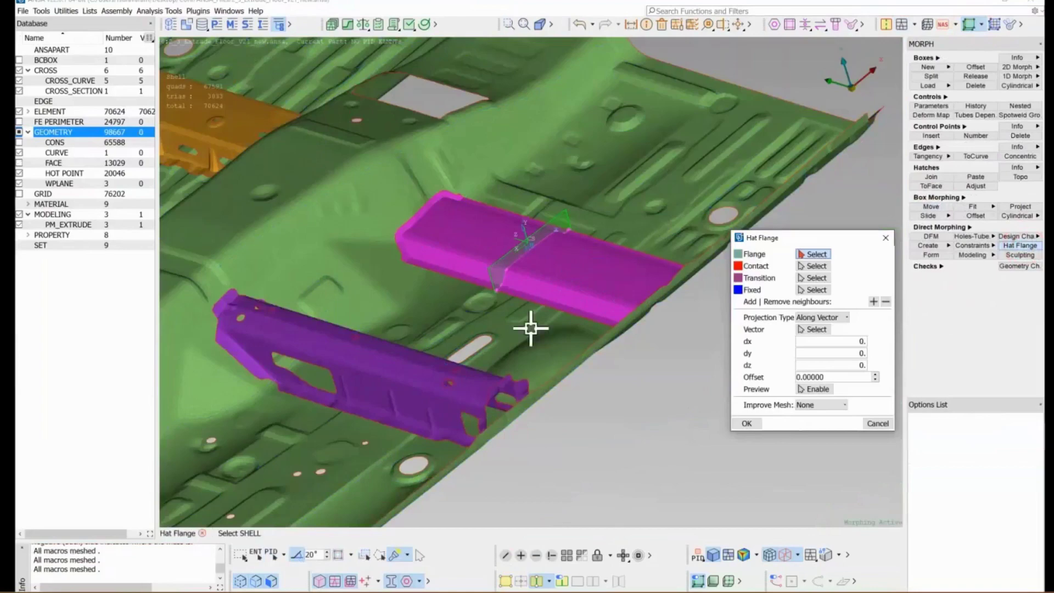
{"action": "scroll", "coordinate": [541, 298], "scroll_direction": "up", "scroll_amount": 5}
{"action": "left_click", "coordinate": [543, 300]}
{"action": "scroll", "coordinate": [582, 259], "scroll_direction": "down", "scroll_amount": 5}
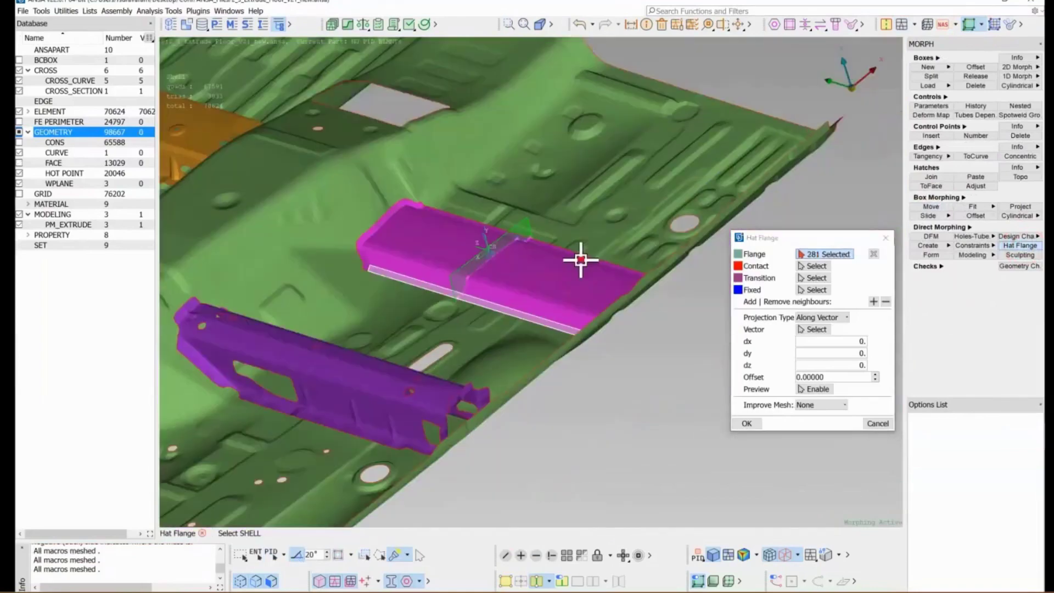
{"action": "left_click_drag", "start_coordinate": [582, 258], "coordinate": [574, 268], "text": "ctrl"}
{"action": "scroll", "coordinate": [574, 269], "scroll_direction": "up", "scroll_amount": 4}
{"action": "left_click", "coordinate": [591, 249]}
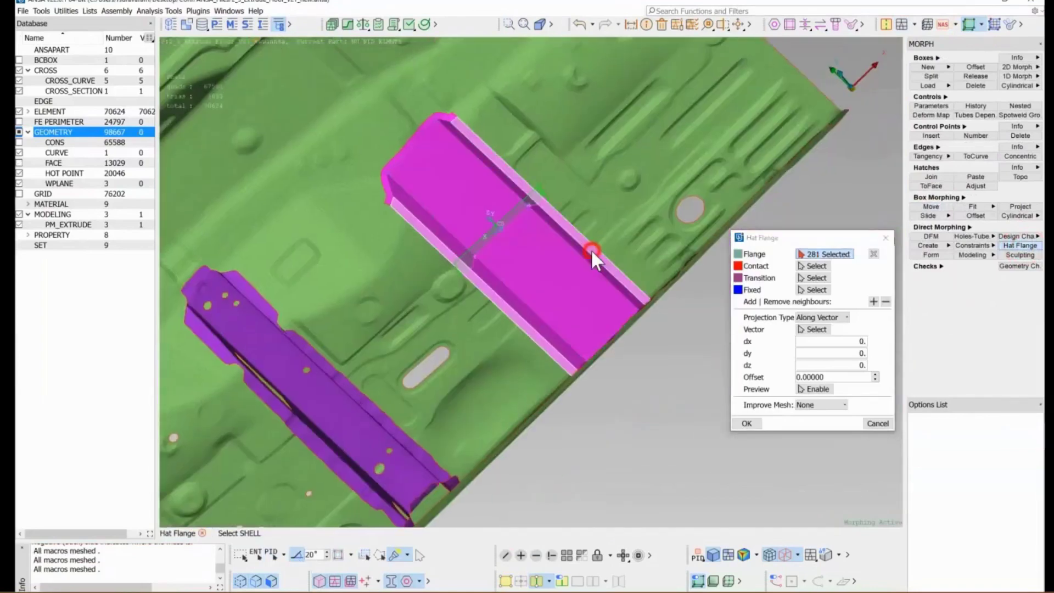
{"action": "middle_click", "coordinate": [586, 276]}
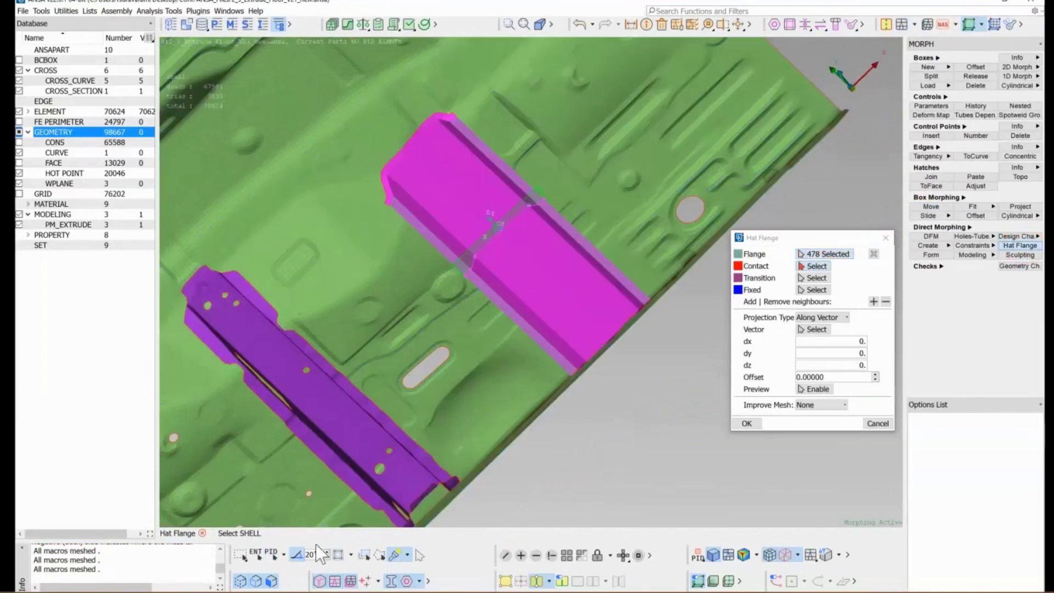
Assign the whole green floor part as the contact shells of the Hat Flange morph.
{"action": "left_click", "coordinate": [272, 554]}
{"action": "left_click", "coordinate": [604, 210]}
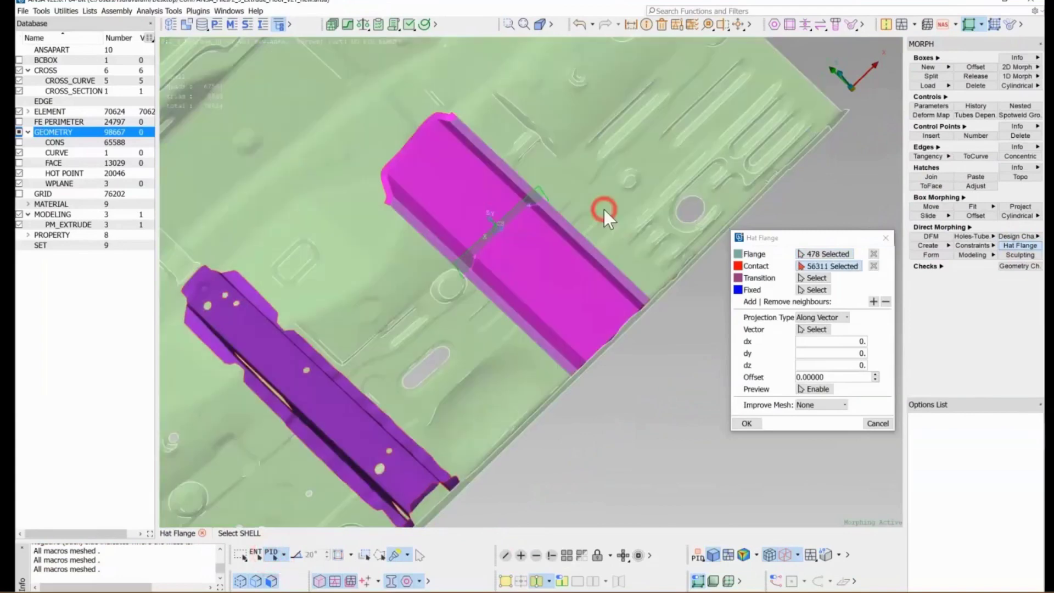
{"action": "middle_click", "coordinate": [611, 219]}
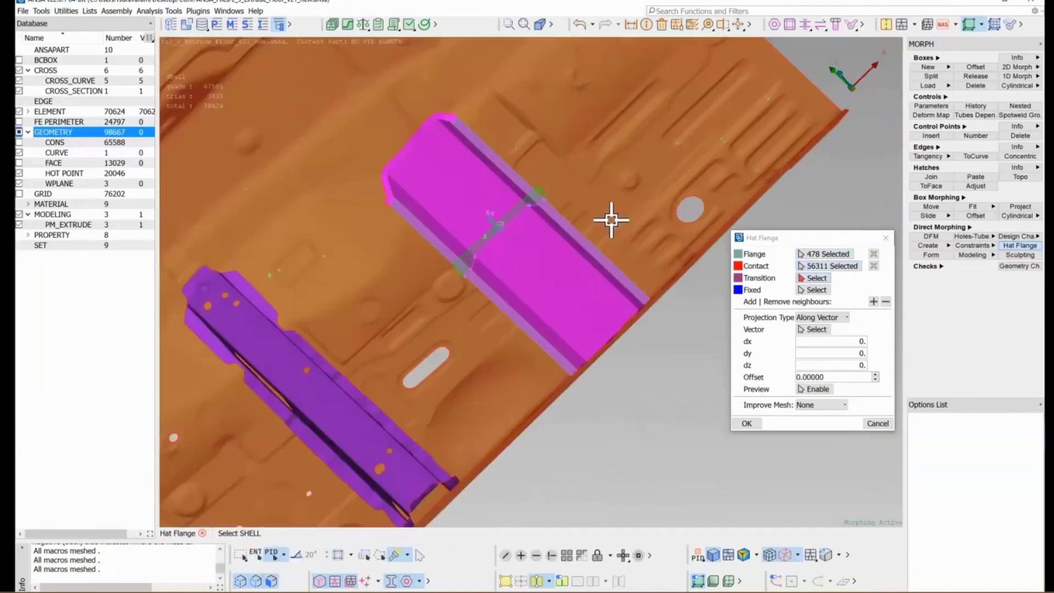
Assign the cross member's shells, excluding its flat top face, as the transition zone of the Hat Flange morph.
{"action": "left_click", "coordinate": [556, 272]}
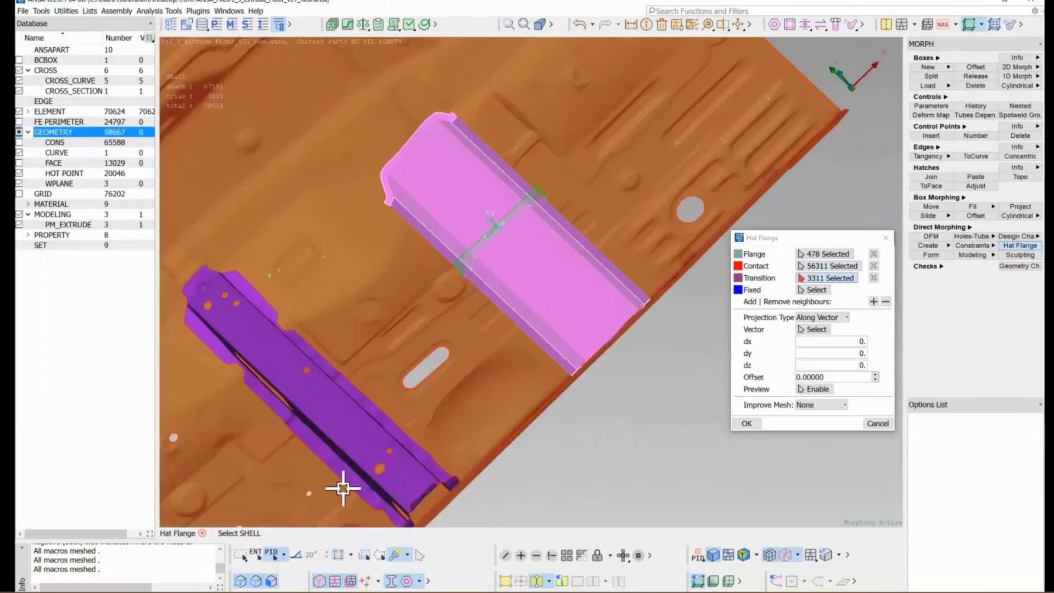
{"action": "left_click", "coordinate": [298, 554]}
{"action": "left_click", "coordinate": [522, 258]}
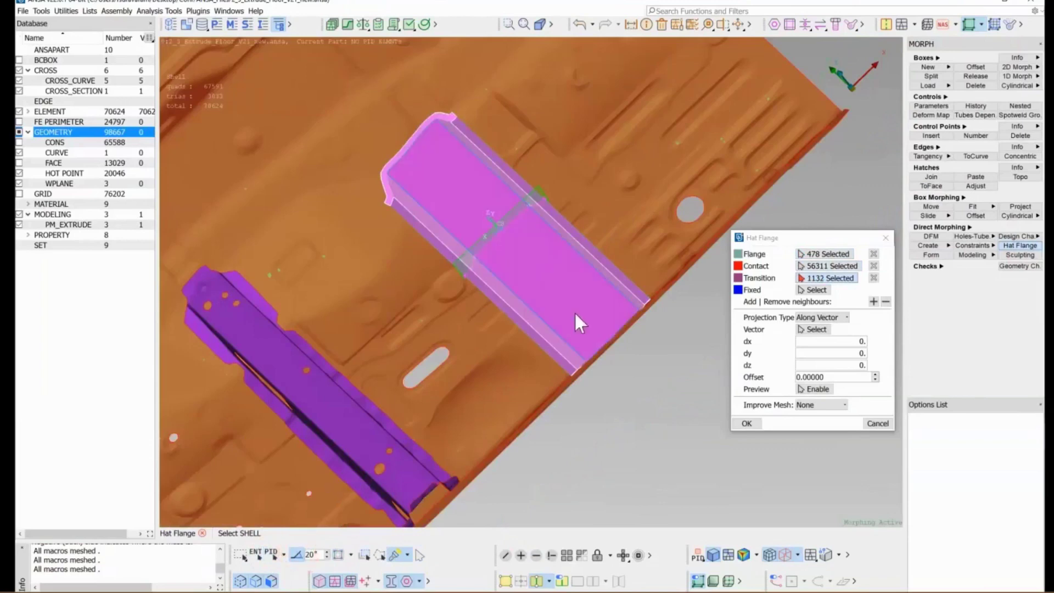
Define the projection vector from the cross member's flange edge down to the floor with two nodes, and preview the flange morph.
{"action": "left_click", "coordinate": [803, 329]}
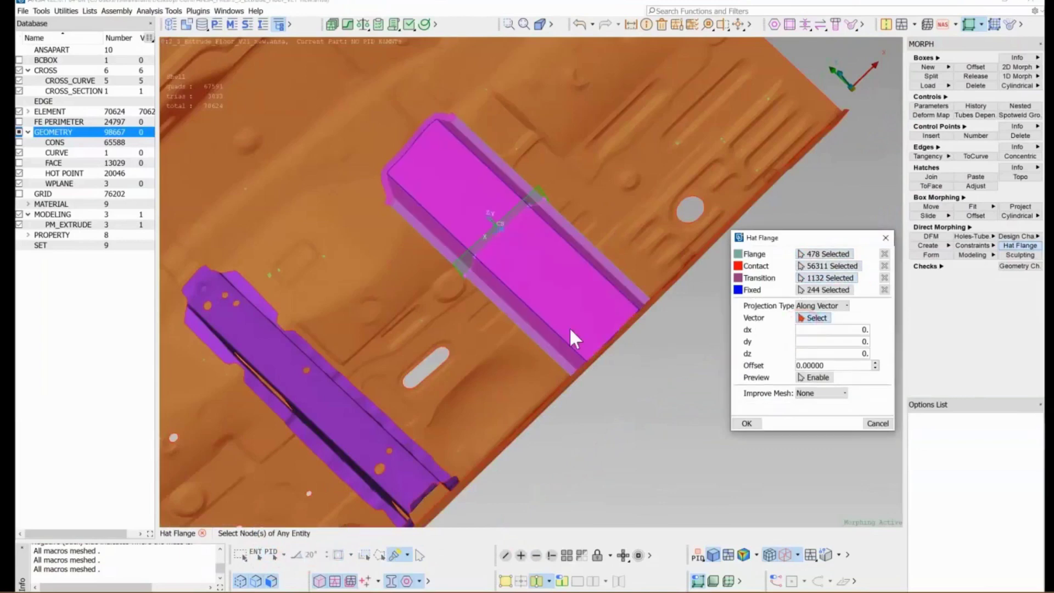
{"action": "key", "text": "F1"}
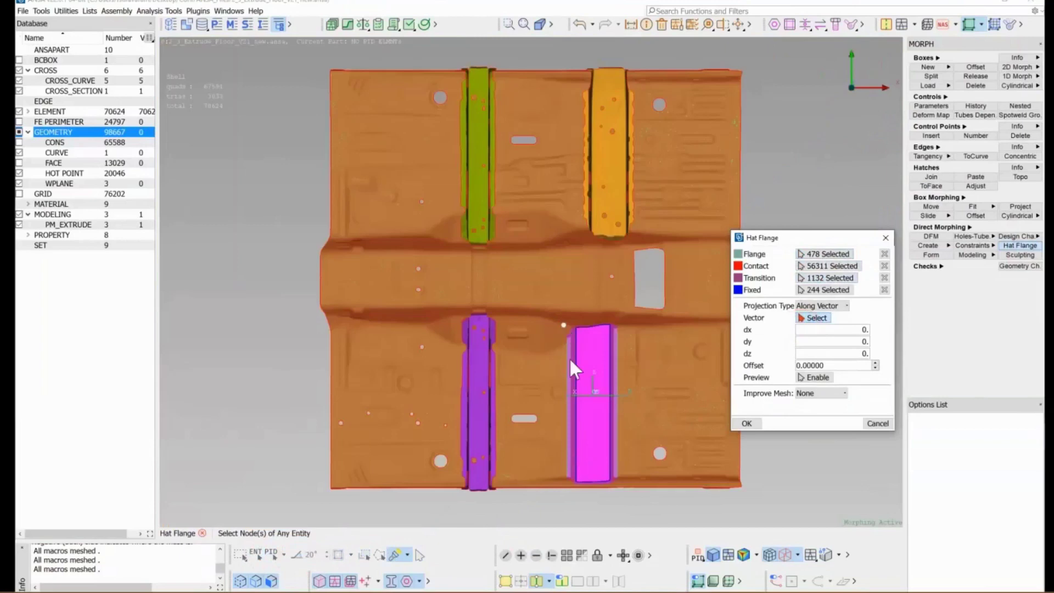
{"action": "scroll", "coordinate": [574, 396], "scroll_direction": "up", "scroll_amount": 5}
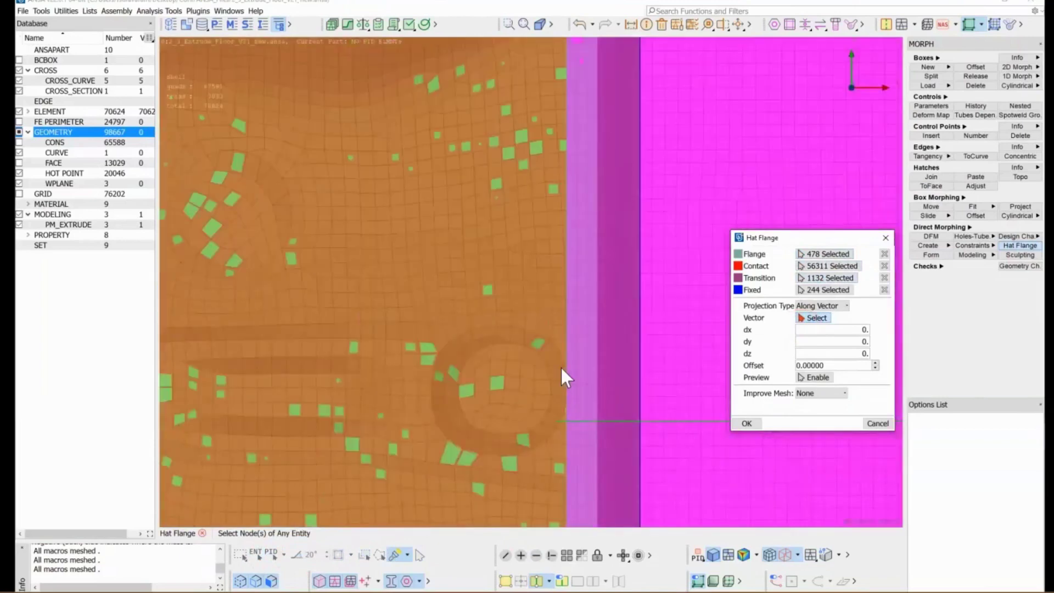
{"action": "scroll", "coordinate": [571, 341], "scroll_direction": "up", "scroll_amount": 2}
{"action": "left_click", "coordinate": [561, 311]}
{"action": "scroll", "coordinate": [560, 313], "scroll_direction": "up", "scroll_amount": 2}
{"action": "middle_click", "coordinate": [571, 341]}
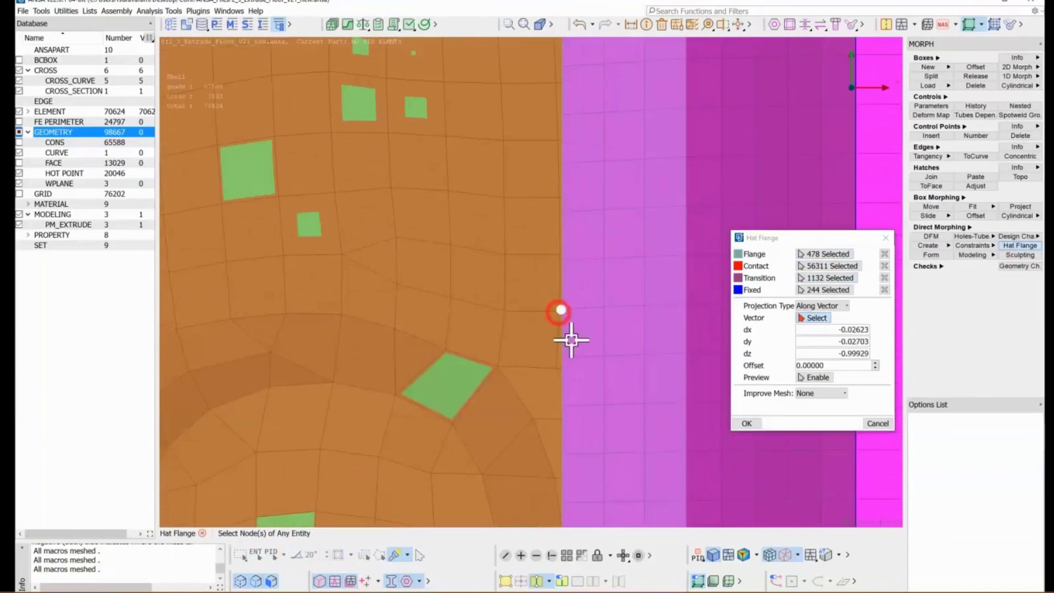
{"action": "left_click", "coordinate": [583, 329]}
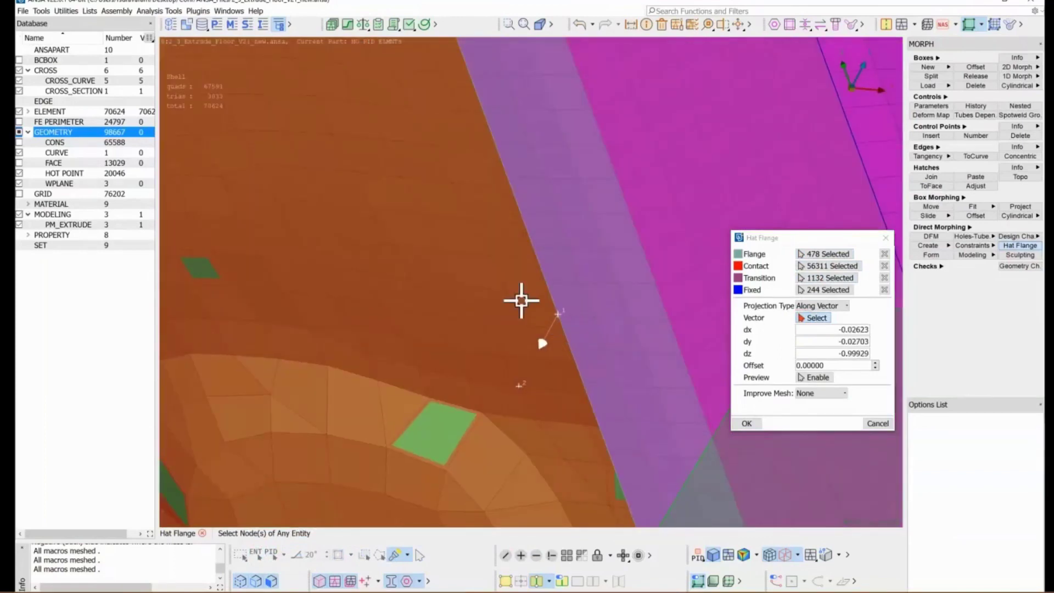
{"action": "scroll", "coordinate": [522, 300], "scroll_direction": "down", "scroll_amount": 5}
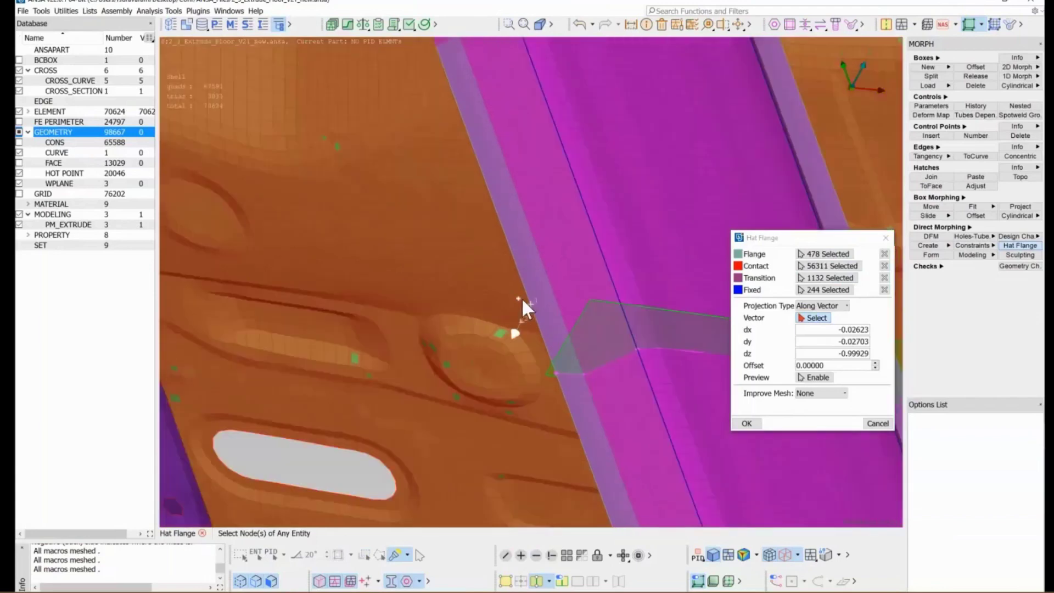
{"action": "scroll", "coordinate": [521, 298], "scroll_direction": "down", "scroll_amount": 10}
{"action": "scroll", "coordinate": [514, 278], "scroll_direction": "up", "scroll_amount": 5}
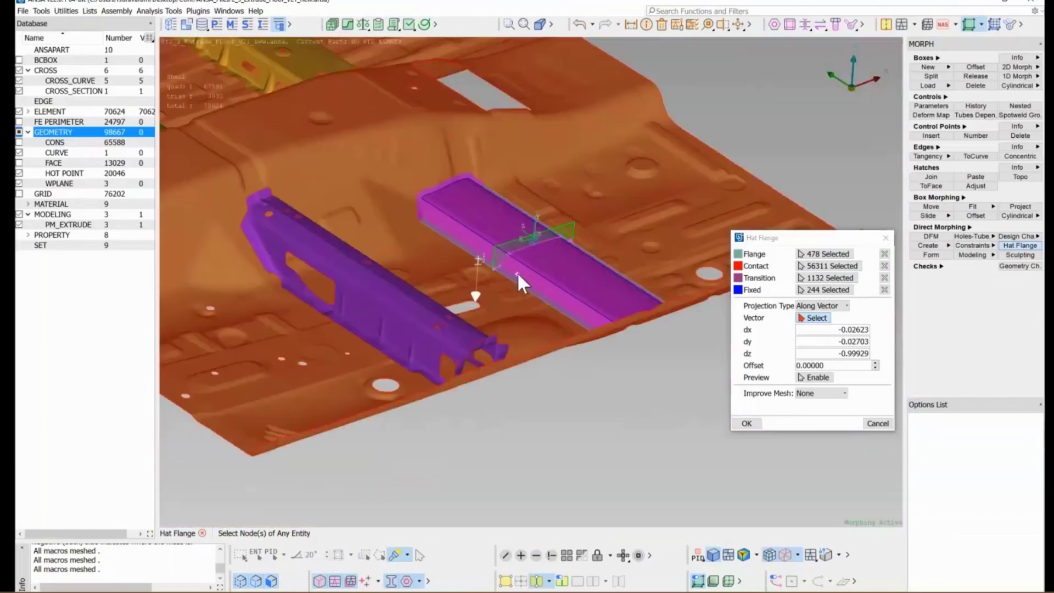
{"action": "middle_click", "coordinate": [668, 361]}
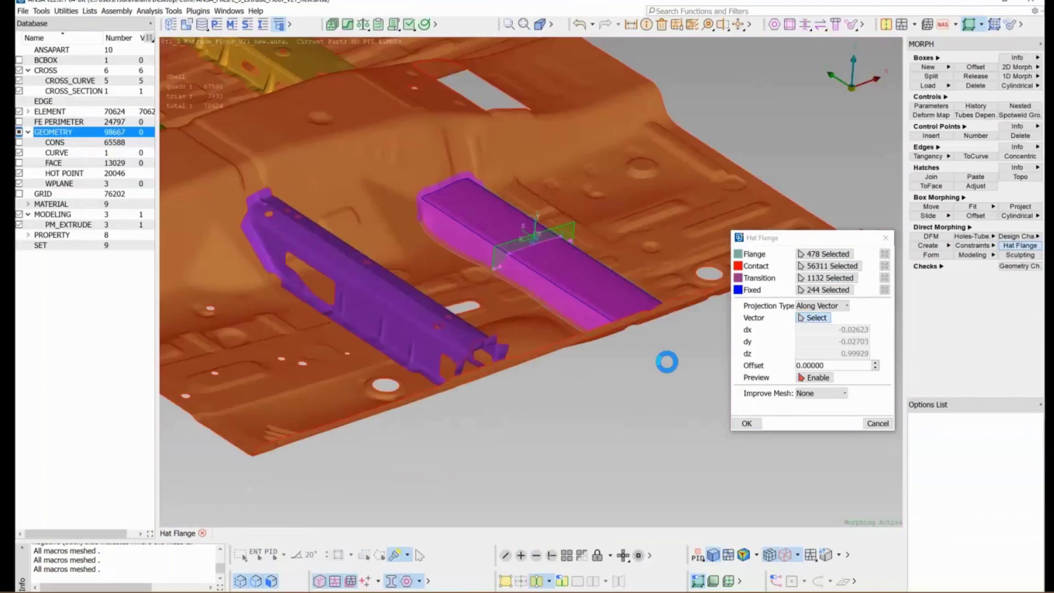
Set the Hat Flange offset to -3 so the previewed flanges stand clear of the floor.
{"action": "scroll", "coordinate": [547, 306], "scroll_direction": "up", "scroll_amount": 5}
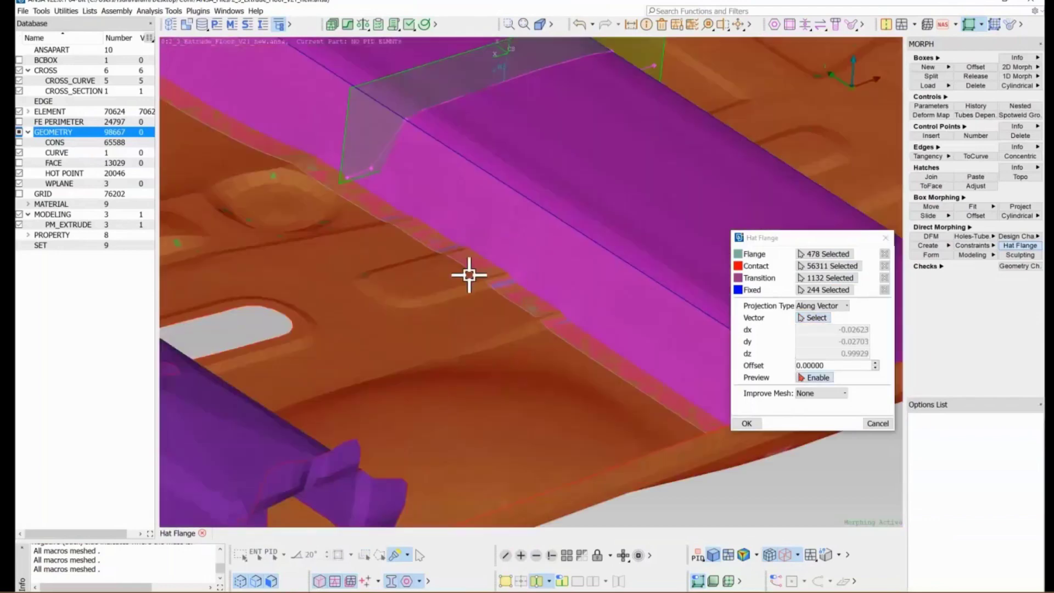
{"action": "scroll", "coordinate": [536, 328], "scroll_direction": "down", "scroll_amount": 2}
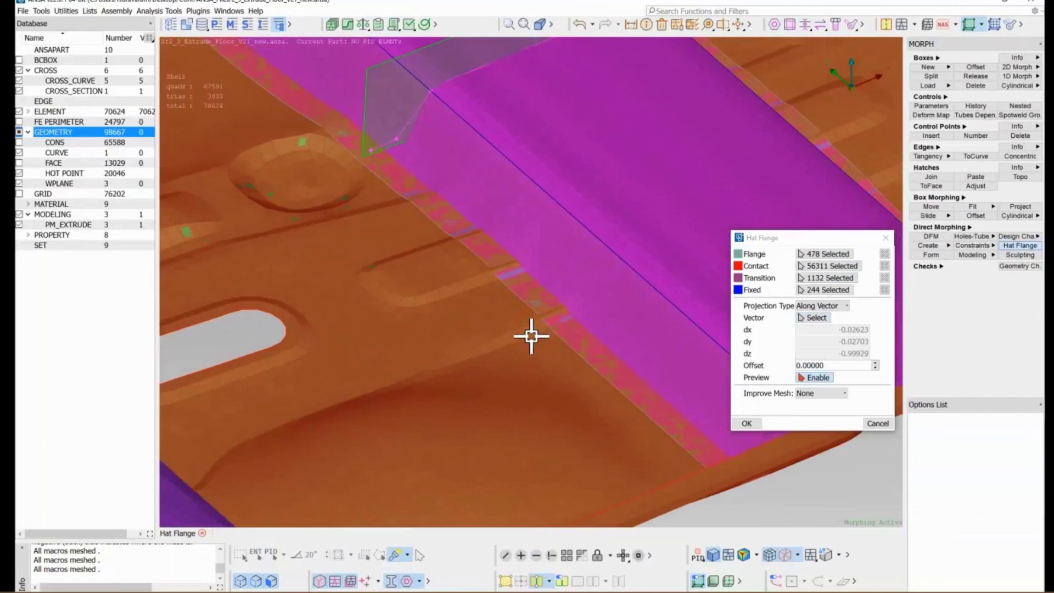
{"action": "left_click", "coordinate": [875, 368]}
{"action": "left_click", "coordinate": [875, 368]}
{"action": "left_click", "coordinate": [876, 367]}
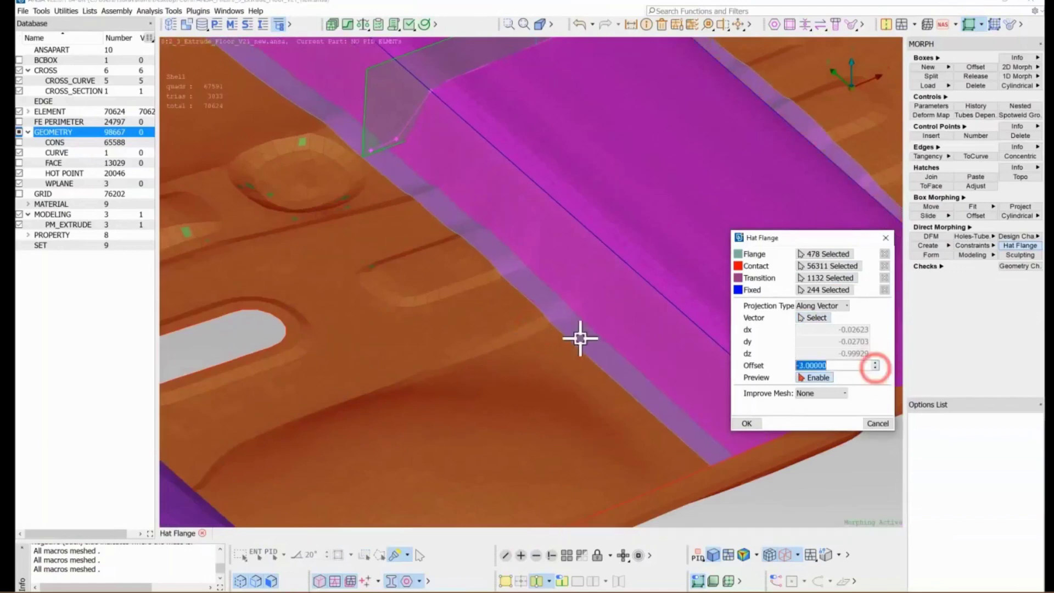
Check the previewed long side flange against the floor beads and apply the Hat Flange morph.
{"action": "scroll", "coordinate": [549, 330], "scroll_direction": "down", "scroll_amount": 3}
{"action": "left_click", "coordinate": [510, 303]}
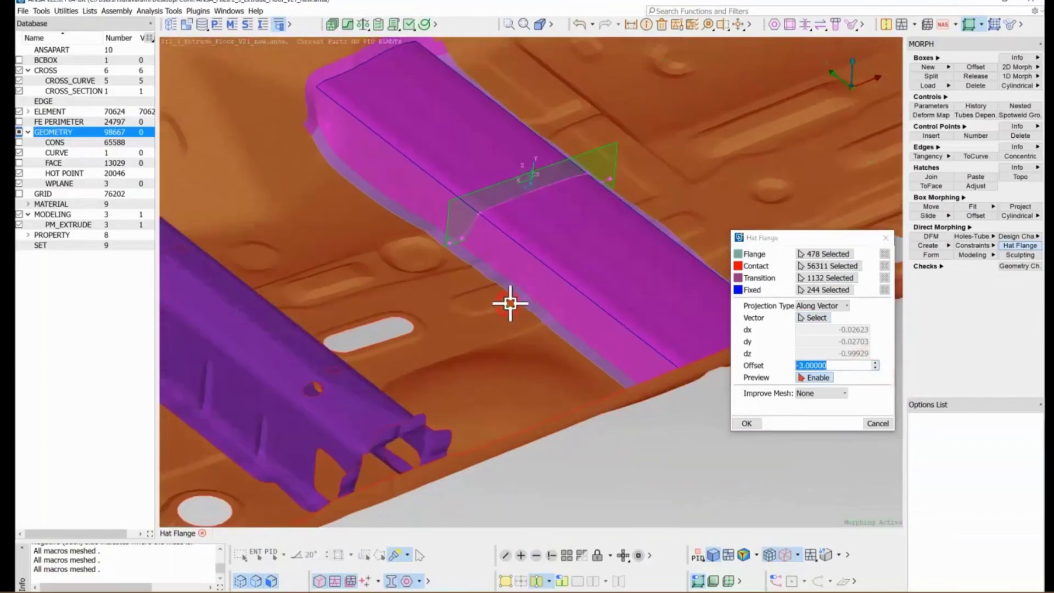
{"action": "scroll", "coordinate": [510, 303], "scroll_direction": "up", "scroll_amount": 5}
{"action": "left_click_drag", "start_coordinate": [545, 303], "coordinate": [555, 299], "text": "ctrl"}
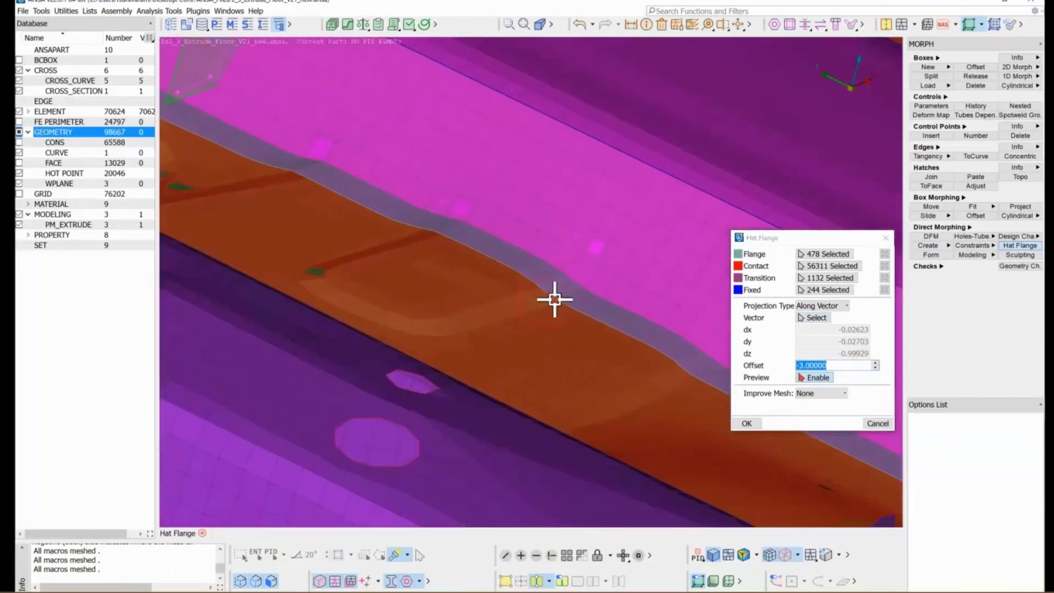
{"action": "scroll", "coordinate": [554, 299], "scroll_direction": "up", "scroll_amount": 3}
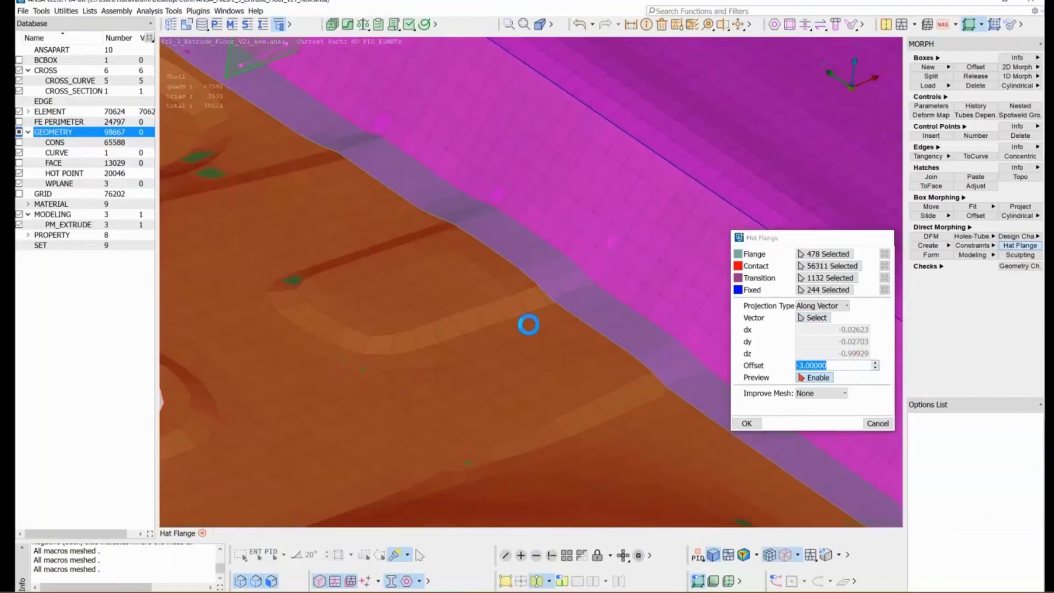
{"action": "scroll", "coordinate": [518, 345], "scroll_direction": "down", "scroll_amount": 5}
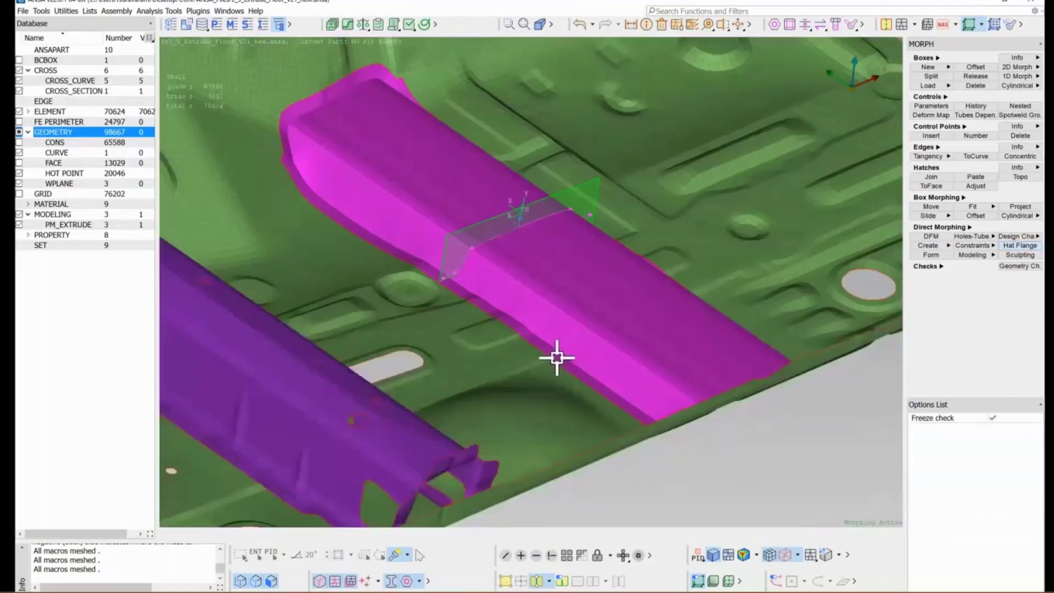
{"action": "middle_click_drag", "start_coordinate": [598, 372], "coordinate": [640, 361]}
{"action": "scroll", "coordinate": [640, 361], "scroll_direction": "down", "scroll_amount": 3}
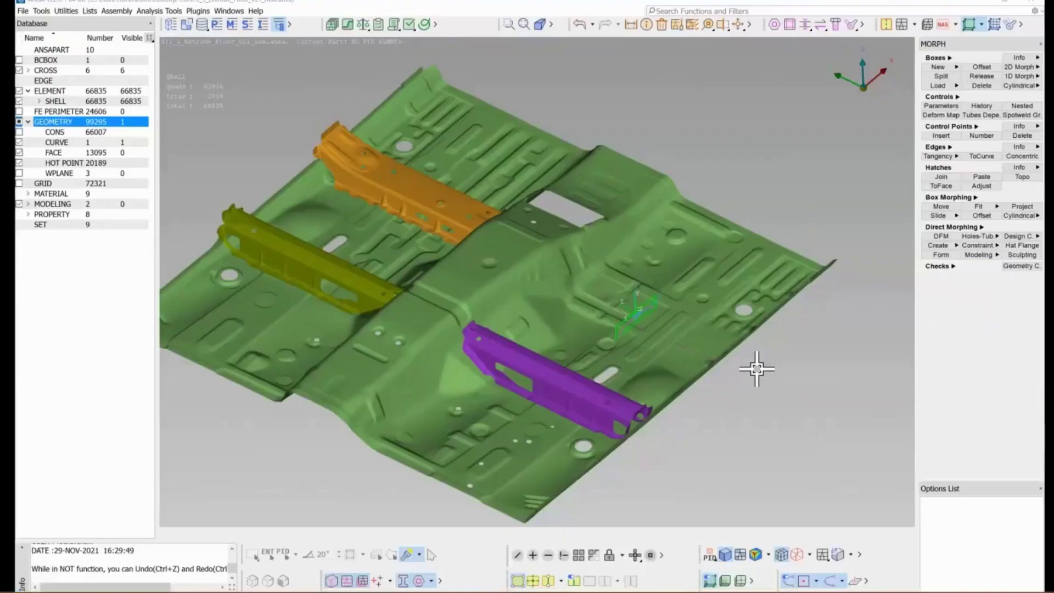
Sweep the hat-shaped cross-section profile along the curved guide curve, one side with distance 1 and taper 1, creating new geometry.
{"action": "scroll", "coordinate": [688, 334], "scroll_direction": "up", "scroll_amount": 5}
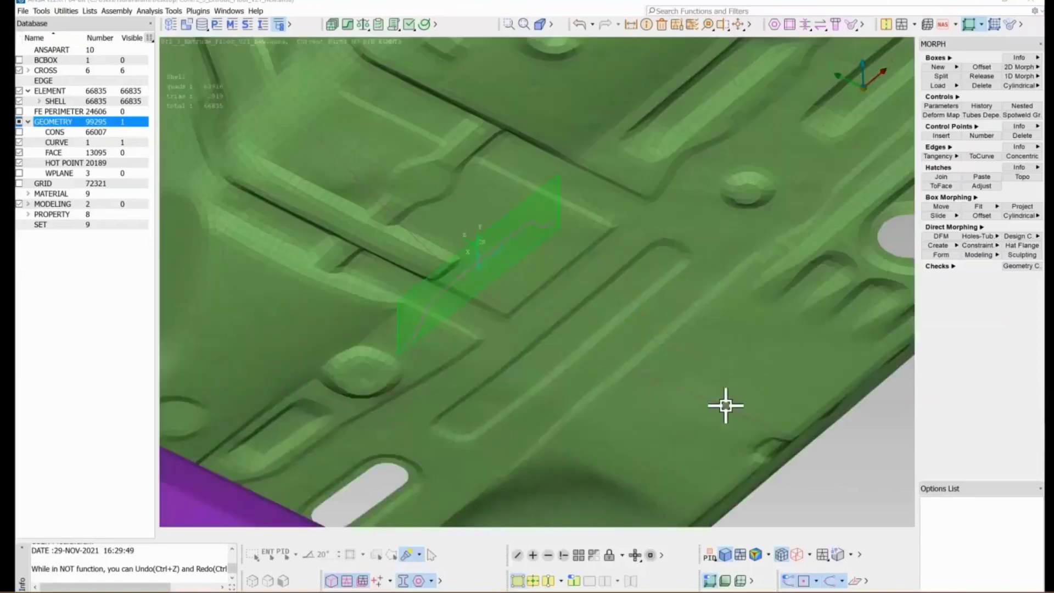
{"action": "left_click", "coordinate": [981, 255]}
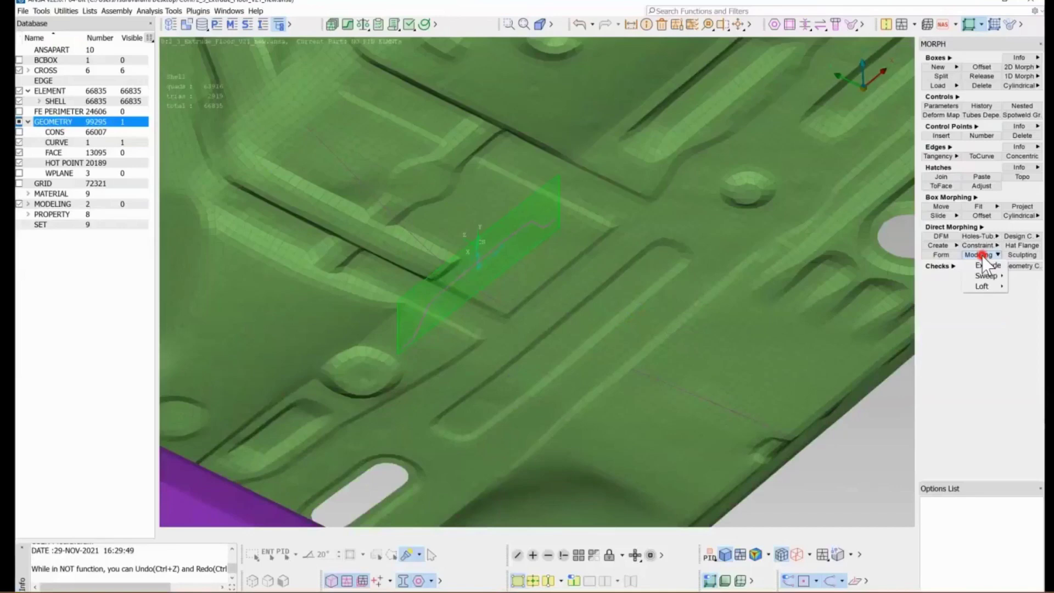
{"action": "mouse_move", "coordinate": [991, 273]}
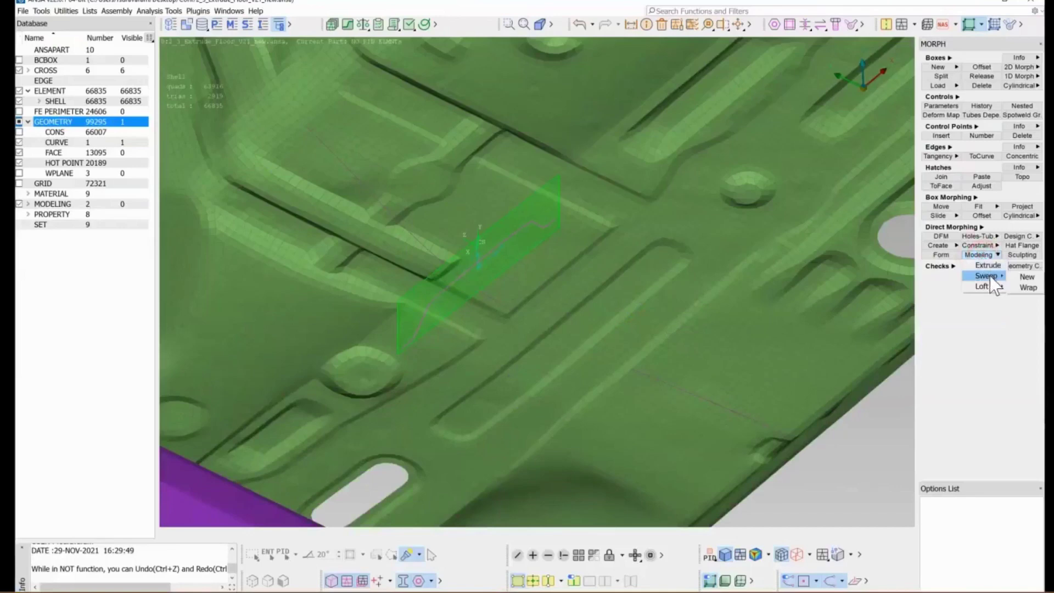
{"action": "left_click", "coordinate": [1032, 276]}
{"action": "left_click", "coordinate": [482, 262]}
{"action": "middle_click", "coordinate": [482, 259]}
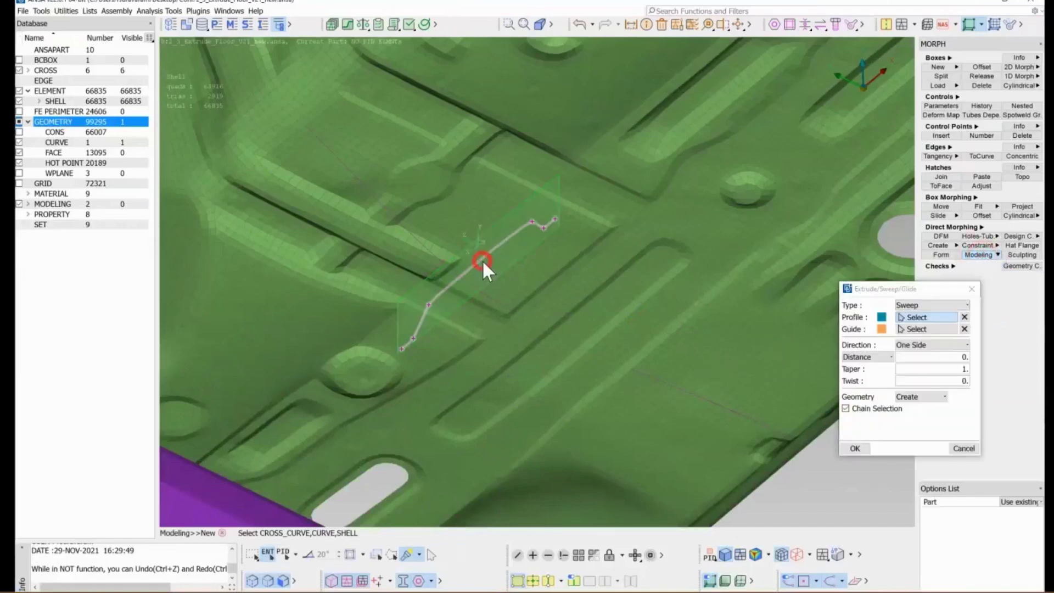
{"action": "left_click", "coordinate": [502, 305]}
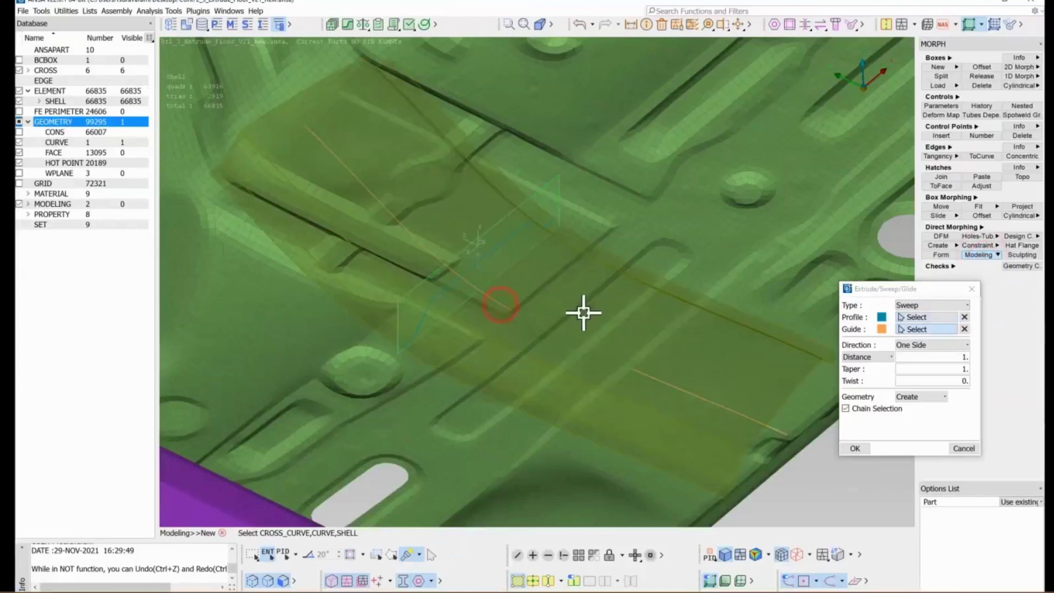
{"action": "scroll", "coordinate": [571, 305], "scroll_direction": "down", "scroll_amount": 5}
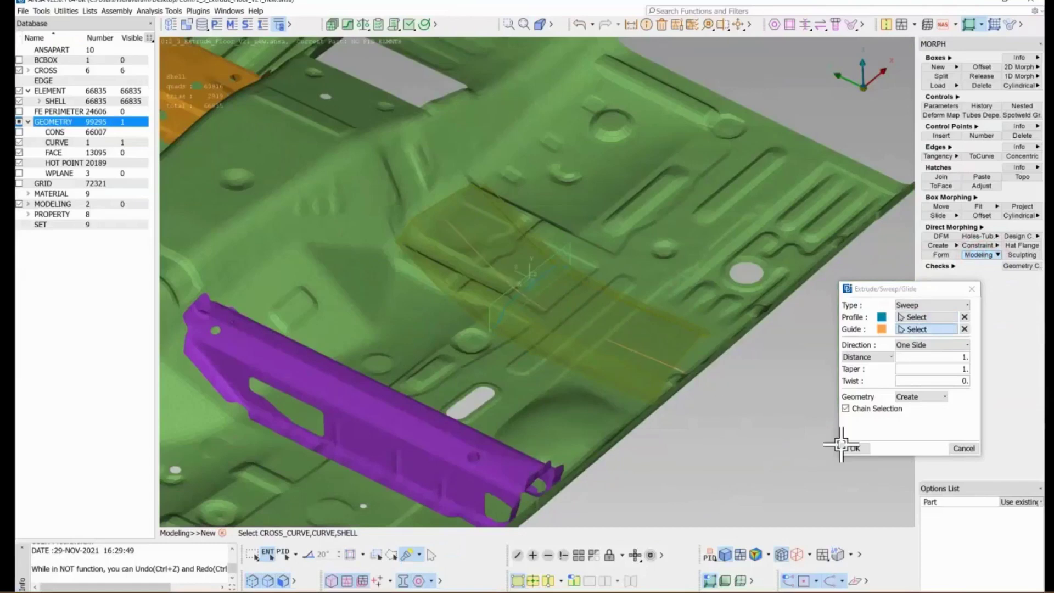
{"action": "left_click", "coordinate": [864, 449]}
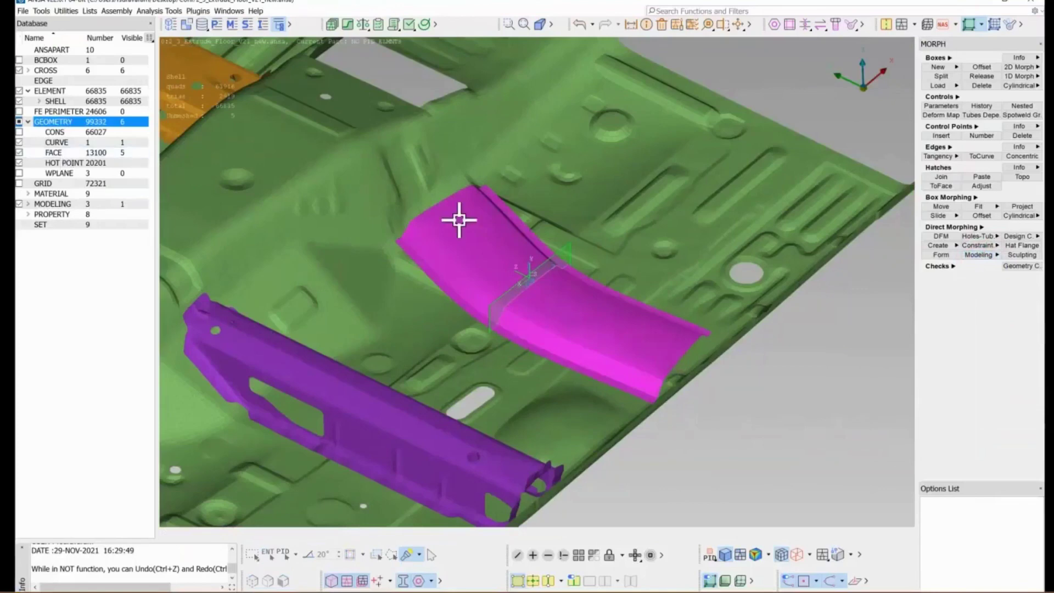
{"action": "left_click_drag", "start_coordinate": [565, 306], "coordinate": [570, 336], "text": "ctrl"}
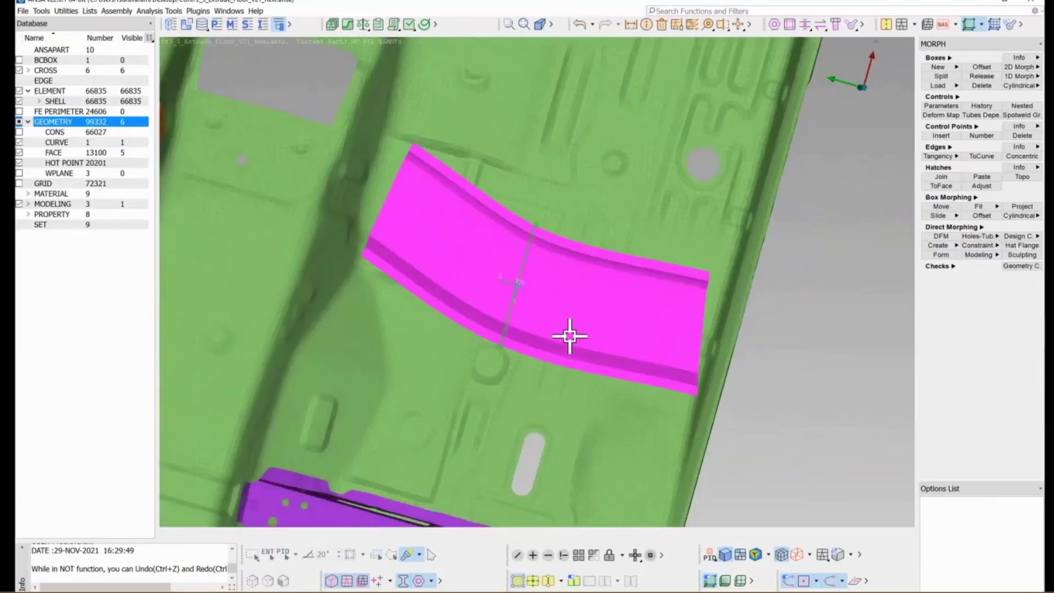
{"action": "scroll", "coordinate": [575, 321], "scroll_direction": "down", "scroll_amount": 5}
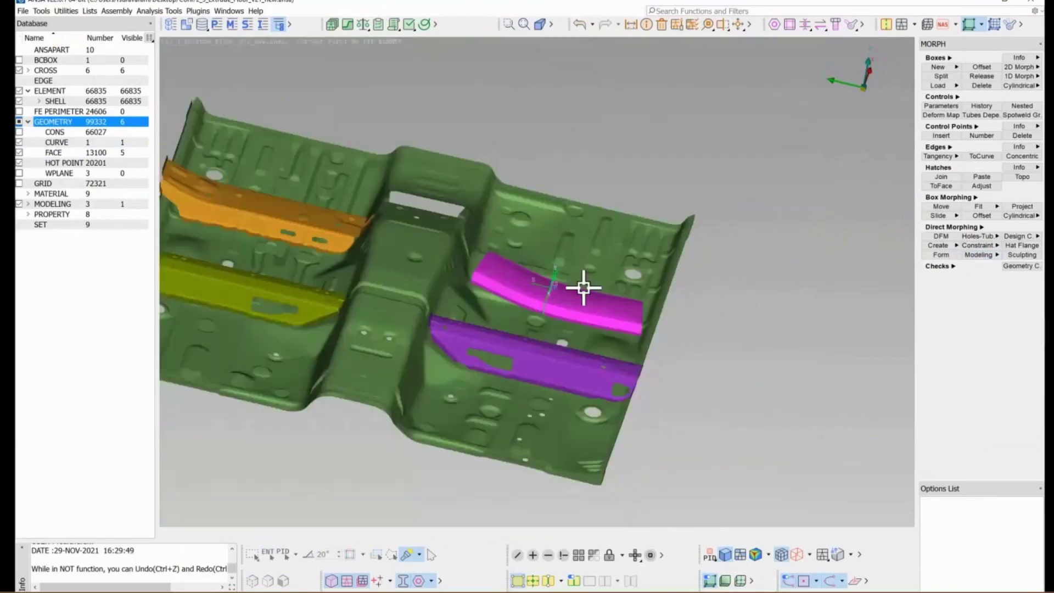
{"action": "left_click_drag", "start_coordinate": [584, 287], "coordinate": [567, 325], "text": "ctrl"}
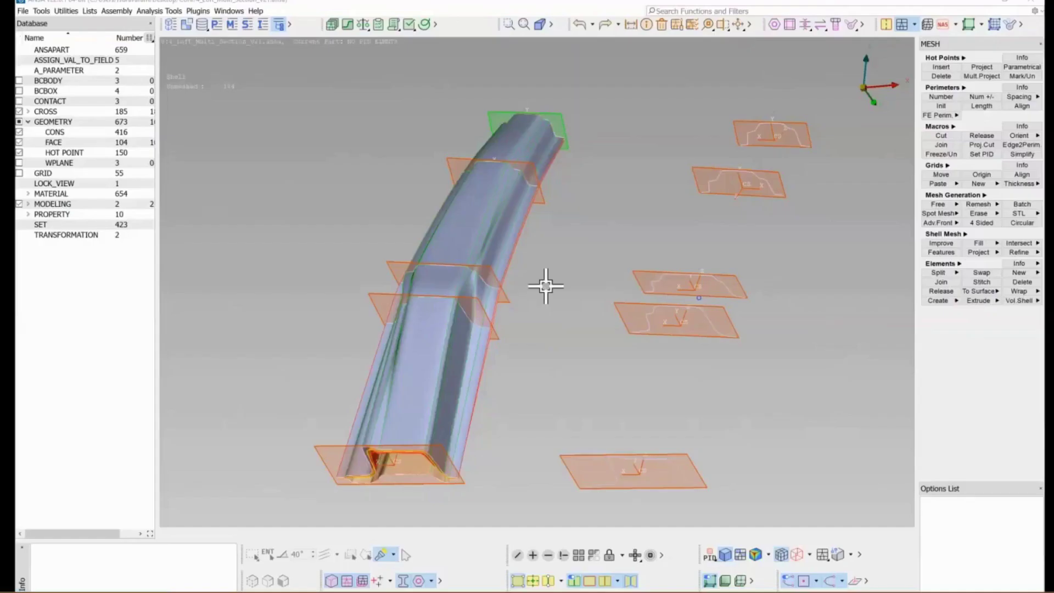
Start a new Loft and select the cross-section curves of the five section planes beside the existing lofted beam.
{"action": "left_click_drag", "start_coordinate": [553, 242], "coordinate": [538, 173], "text": "ctrl"}
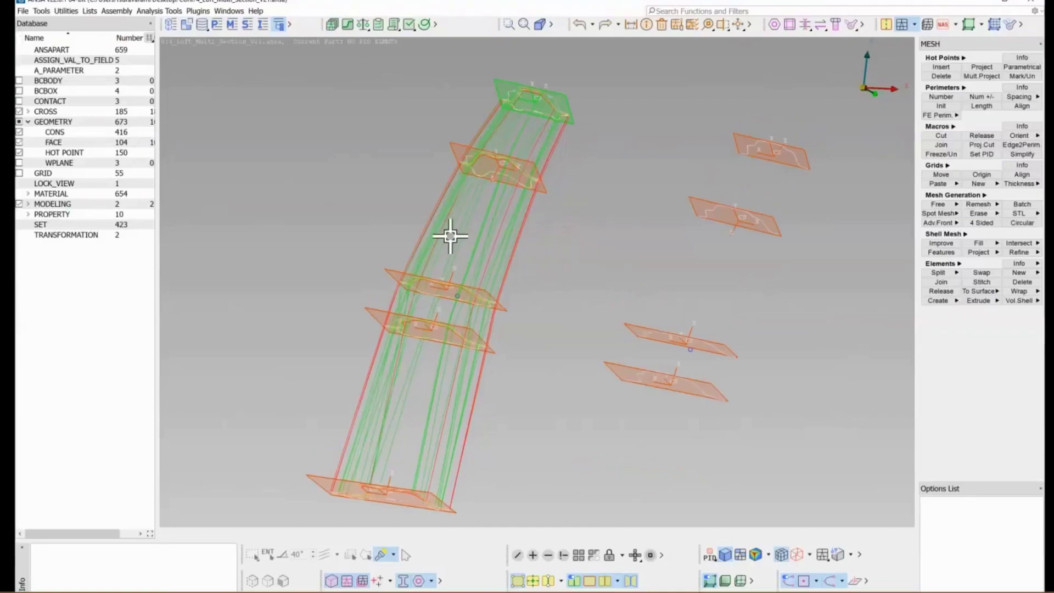
{"action": "left_click_drag", "start_coordinate": [516, 362], "coordinate": [546, 282], "text": "ctrl"}
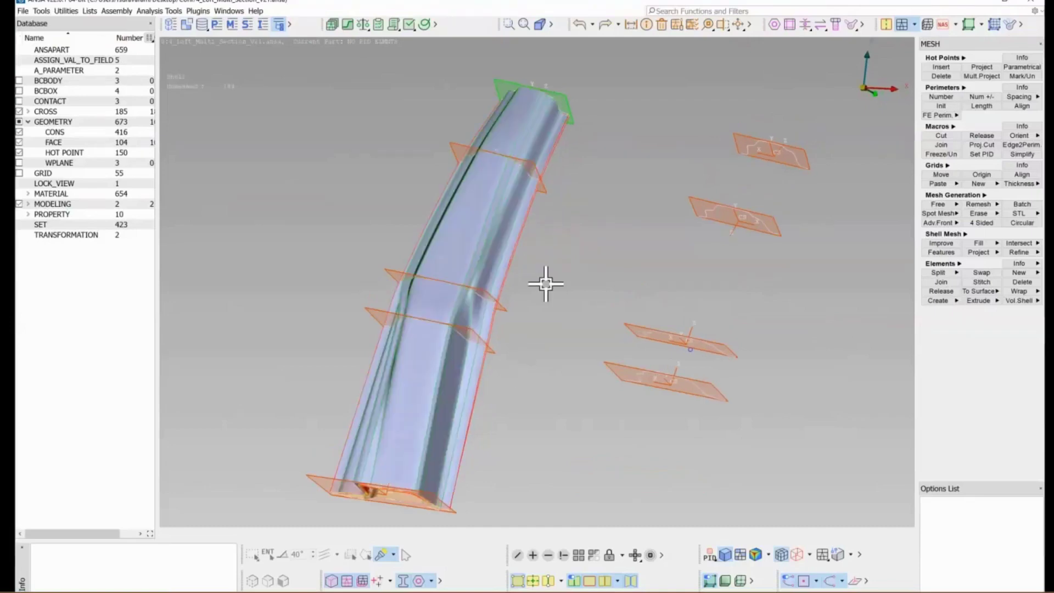
{"action": "mouse_move", "coordinate": [556, 245]}
{"action": "left_mouse_down", "text": "ctrl"}
{"action": "mouse_move", "coordinate": [560, 220]}
{"action": "mouse_move", "coordinate": [577, 247]}
{"action": "mouse_move", "coordinate": [676, 233]}
{"action": "mouse_move", "coordinate": [552, 232]}
{"action": "mouse_move", "coordinate": [593, 196]}
{"action": "mouse_move", "coordinate": [576, 148]}
{"action": "mouse_move", "coordinate": [593, 170]}
{"action": "mouse_move", "coordinate": [687, 134]}
{"action": "left_mouse_up", "text": "ctrl"}
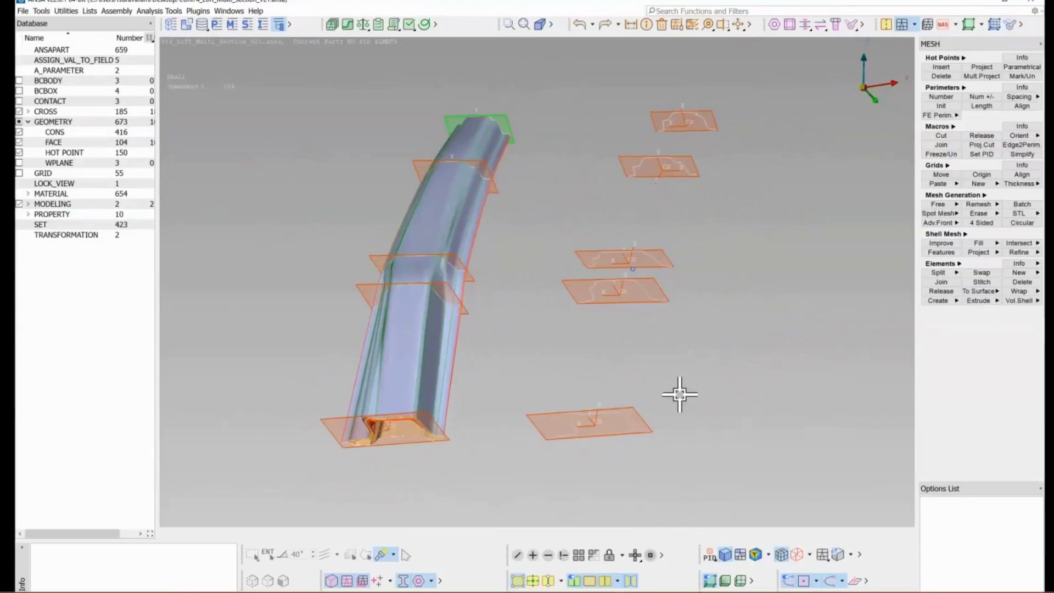
{"action": "left_click", "coordinate": [969, 24]}
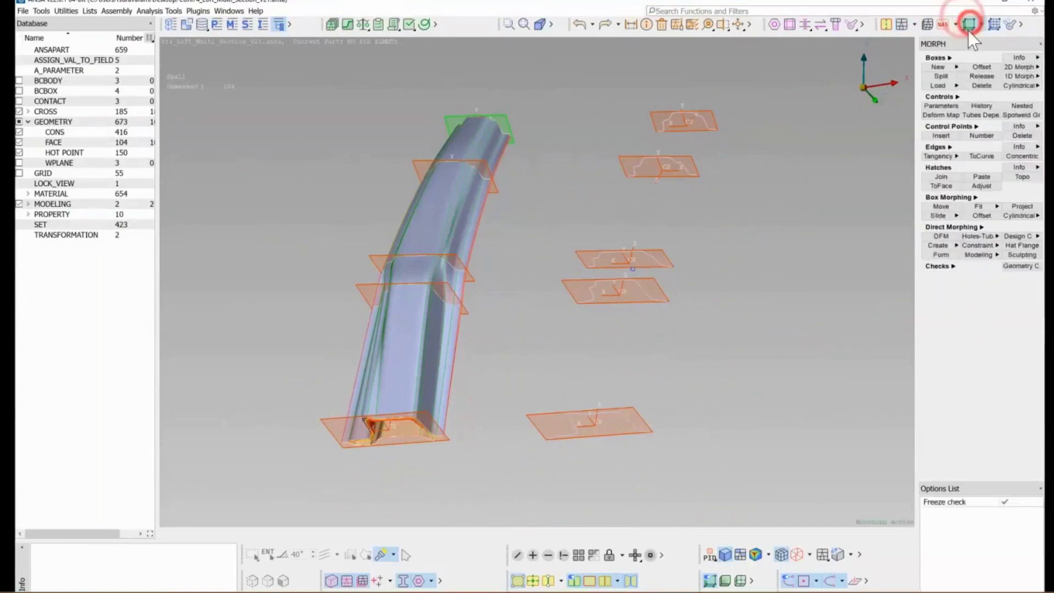
{"action": "left_click", "coordinate": [996, 255]}
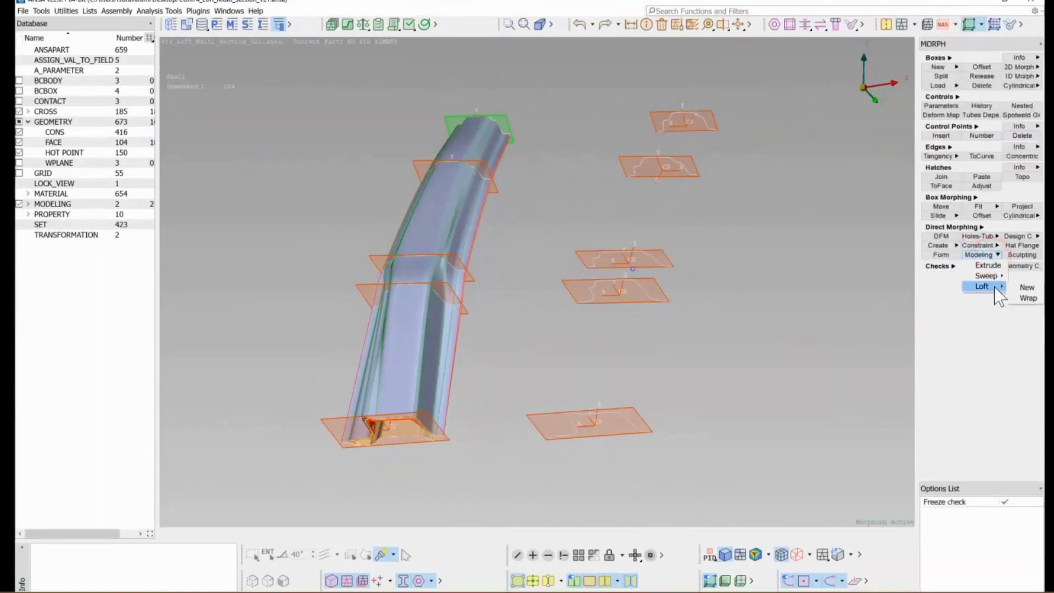
{"action": "left_click", "coordinate": [1027, 288]}
{"action": "left_click_drag", "start_coordinate": [572, 93], "coordinate": [763, 142]}
{"action": "left_click_drag", "start_coordinate": [595, 150], "coordinate": [741, 200]}
{"action": "left_click_drag", "start_coordinate": [536, 224], "coordinate": [696, 270]}
{"action": "left_click_drag", "start_coordinate": [540, 273], "coordinate": [681, 324]}
{"action": "left_click_drag", "start_coordinate": [510, 373], "coordinate": [687, 487]}
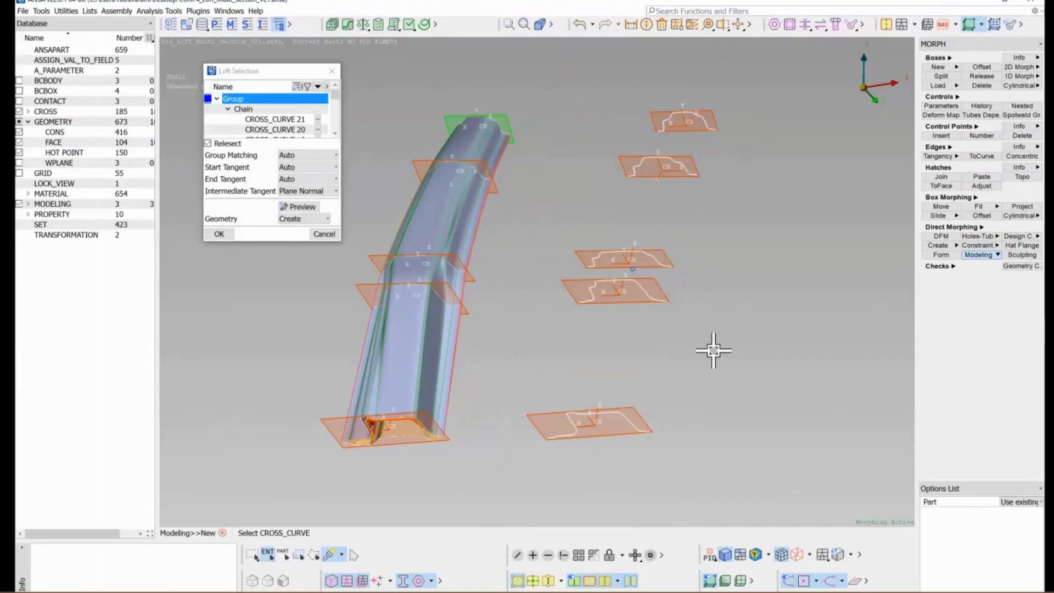
Set the loft's Group Matching to Vertices, preview it, and create the beam geometry.
{"action": "left_click", "coordinate": [292, 156]}
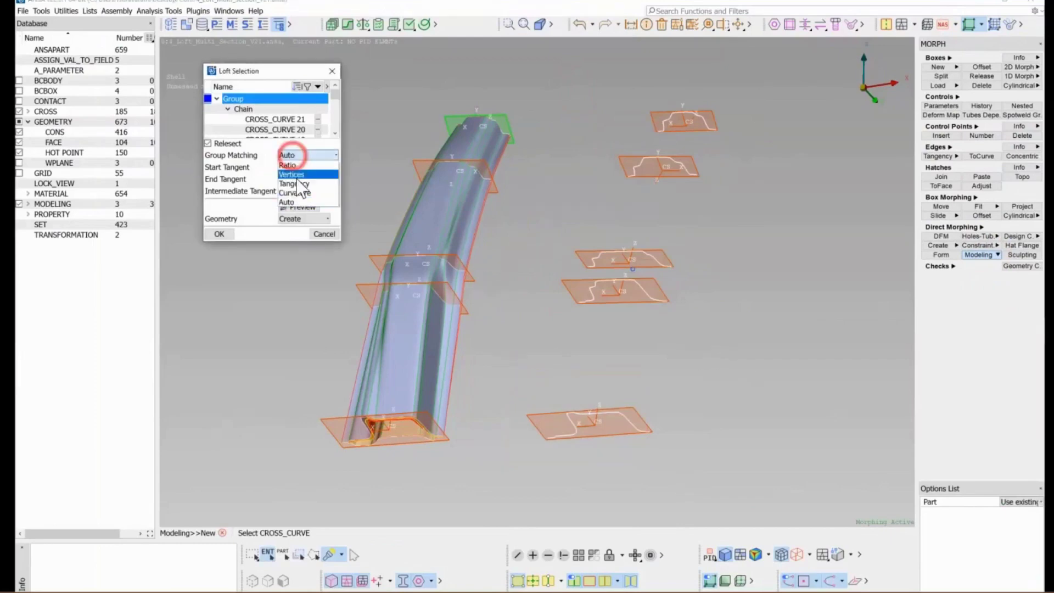
{"action": "left_click", "coordinate": [295, 173]}
{"action": "left_click", "coordinate": [293, 206]}
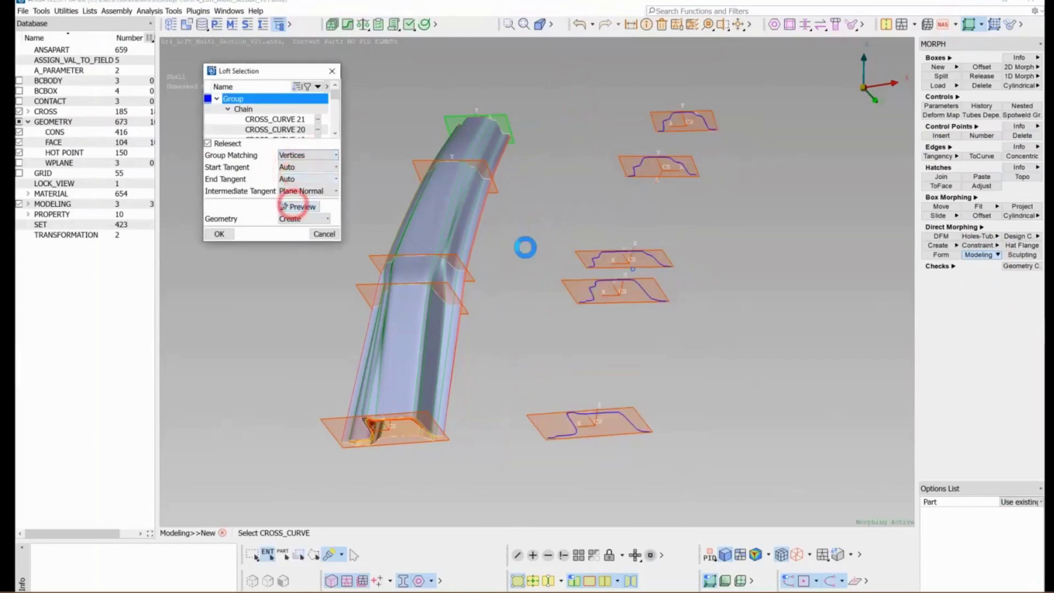
{"action": "mouse_move", "coordinate": [657, 220]}
{"action": "left_mouse_down", "text": "ctrl"}
{"action": "mouse_move", "coordinate": [684, 252]}
{"action": "mouse_move", "coordinate": [661, 250]}
{"action": "left_mouse_up", "text": "ctrl"}
{"action": "left_click", "coordinate": [225, 233]}
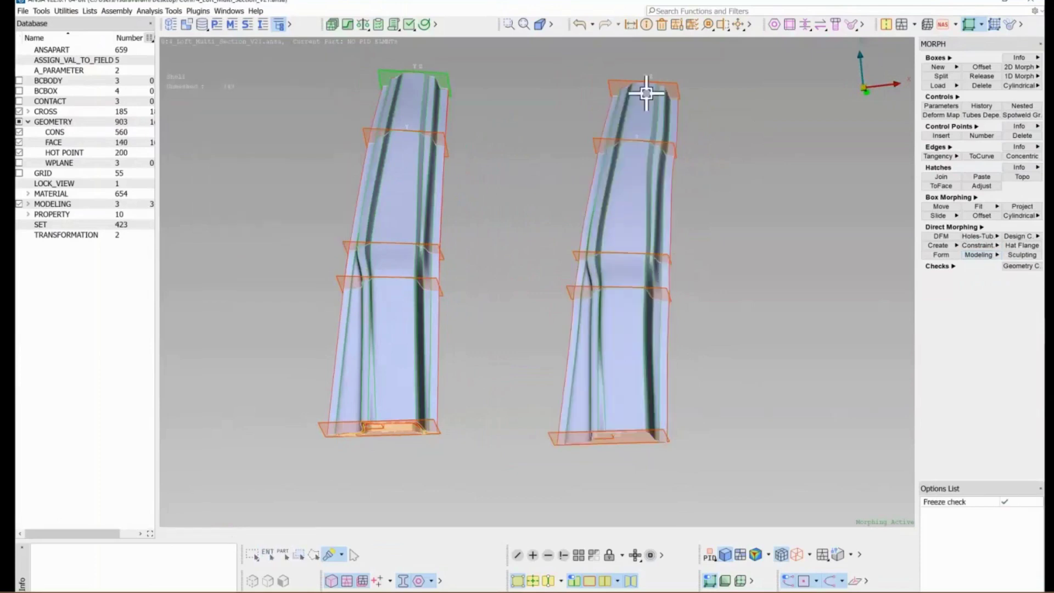
Hide the cross sections and CONS entities and compare the new lofted beam with the existing one.
{"action": "left_click_drag", "start_coordinate": [696, 263], "coordinate": [711, 263], "text": "ctrl"}
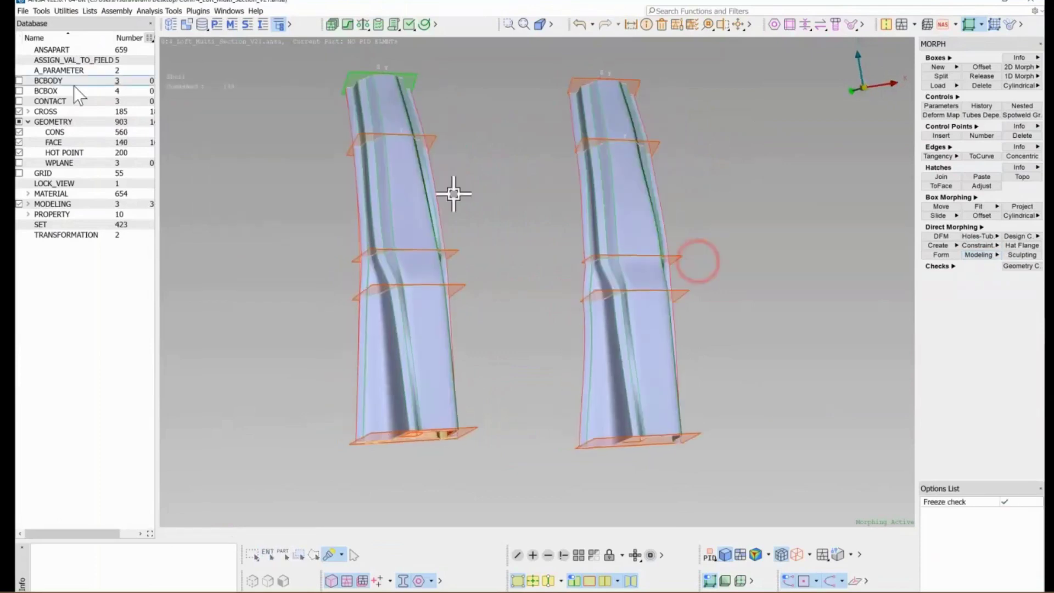
{"action": "left_click", "coordinate": [28, 111]}
{"action": "left_click", "coordinate": [19, 111]}
{"action": "mouse_move", "coordinate": [540, 294]}
{"action": "left_mouse_down", "text": "ctrl"}
{"action": "mouse_move", "coordinate": [557, 278]}
{"action": "mouse_move", "coordinate": [518, 266]}
{"action": "mouse_move", "coordinate": [515, 277]}
{"action": "left_mouse_up", "text": "ctrl"}
{"action": "mouse_move", "coordinate": [681, 287]}
{"action": "left_mouse_down", "text": "ctrl"}
{"action": "mouse_move", "coordinate": [722, 295]}
{"action": "mouse_move", "coordinate": [698, 270]}
{"action": "mouse_move", "coordinate": [692, 288]}
{"action": "left_mouse_up", "text": "ctrl"}
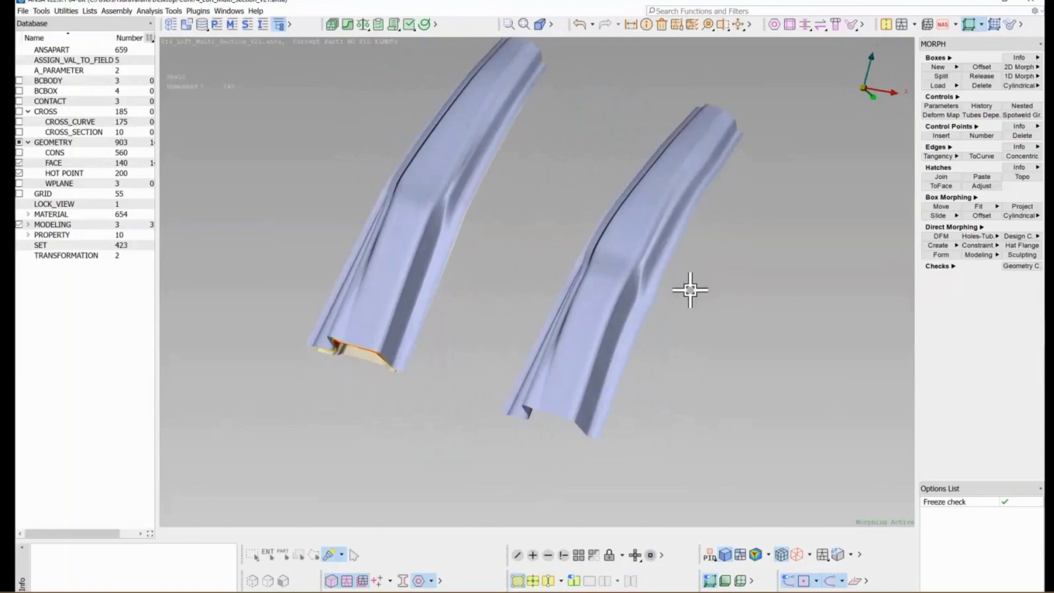
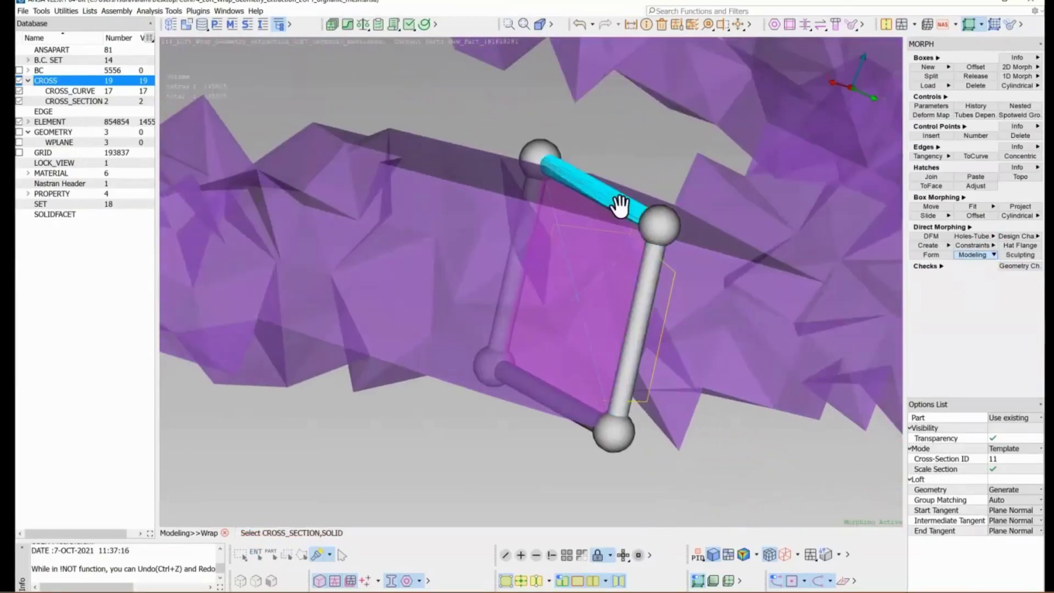
Stretch the first Wrap section's upper and lower edges outward and adjust its corner to enclose the solid mesh member.
{"action": "left_click_drag", "start_coordinate": [624, 207], "coordinate": [633, 184]}
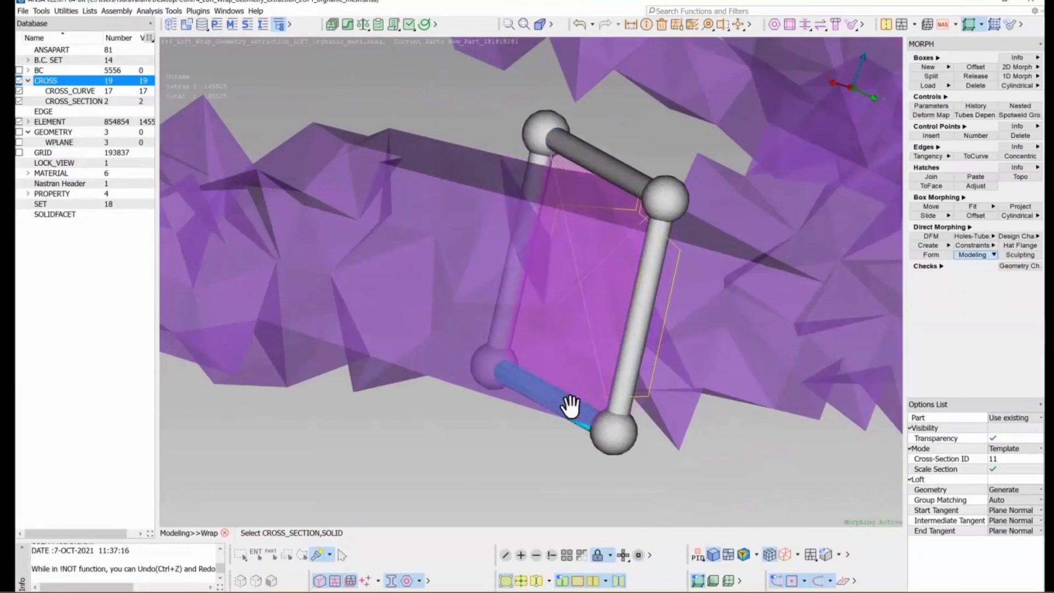
{"action": "left_click_drag", "start_coordinate": [571, 407], "coordinate": [558, 427]}
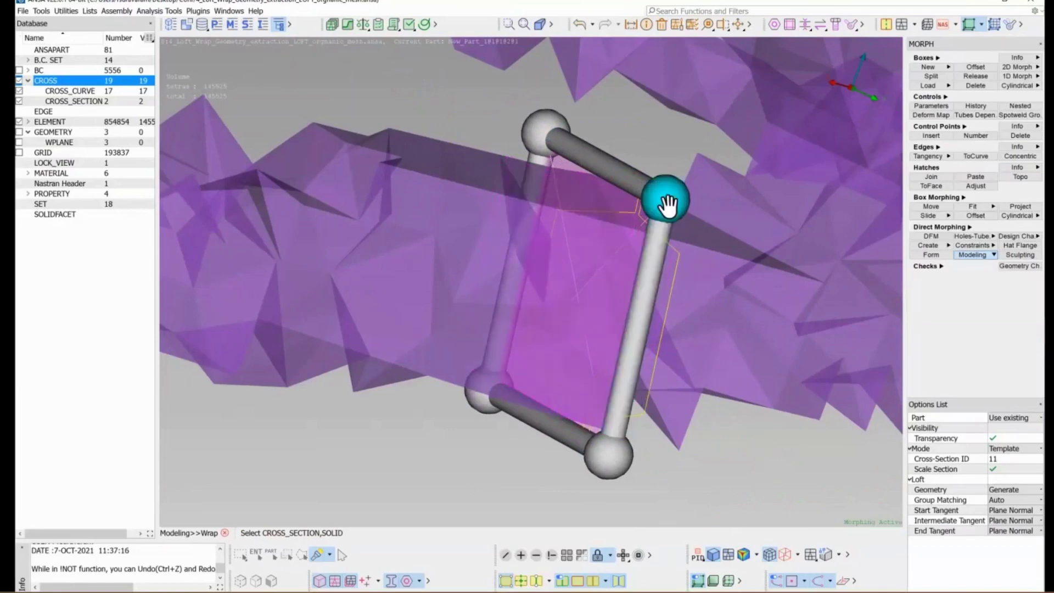
{"action": "left_click_drag", "start_coordinate": [666, 202], "coordinate": [671, 311]}
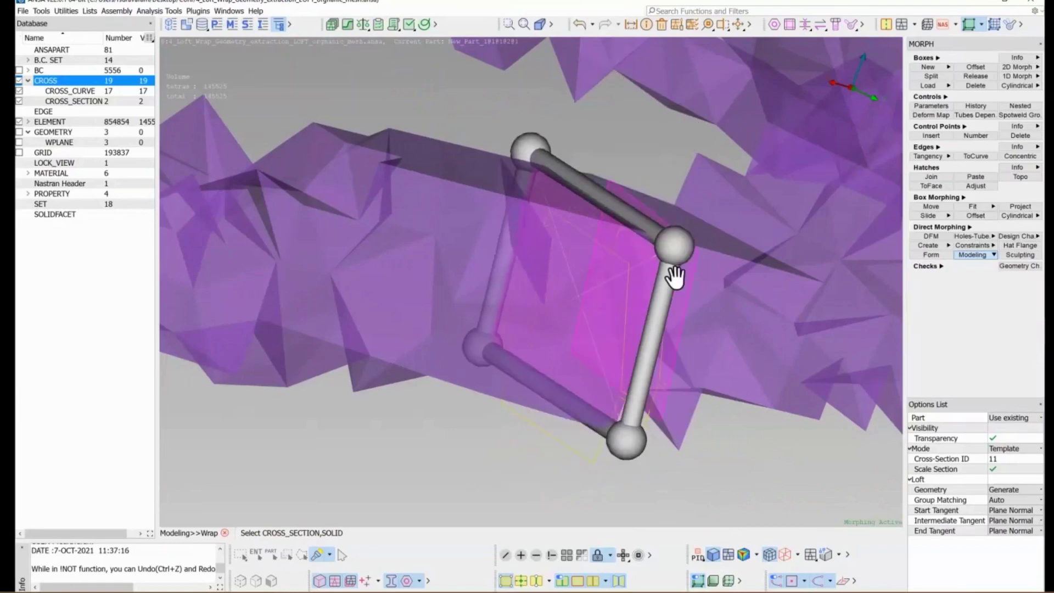
Add two more Wrap sections along the lower solid mesh member and generate the lofted geometry through all three.
{"action": "scroll", "coordinate": [673, 269], "scroll_direction": "down", "scroll_amount": 3}
{"action": "left_click_drag", "start_coordinate": [673, 283], "coordinate": [635, 297], "text": "ctrl"}
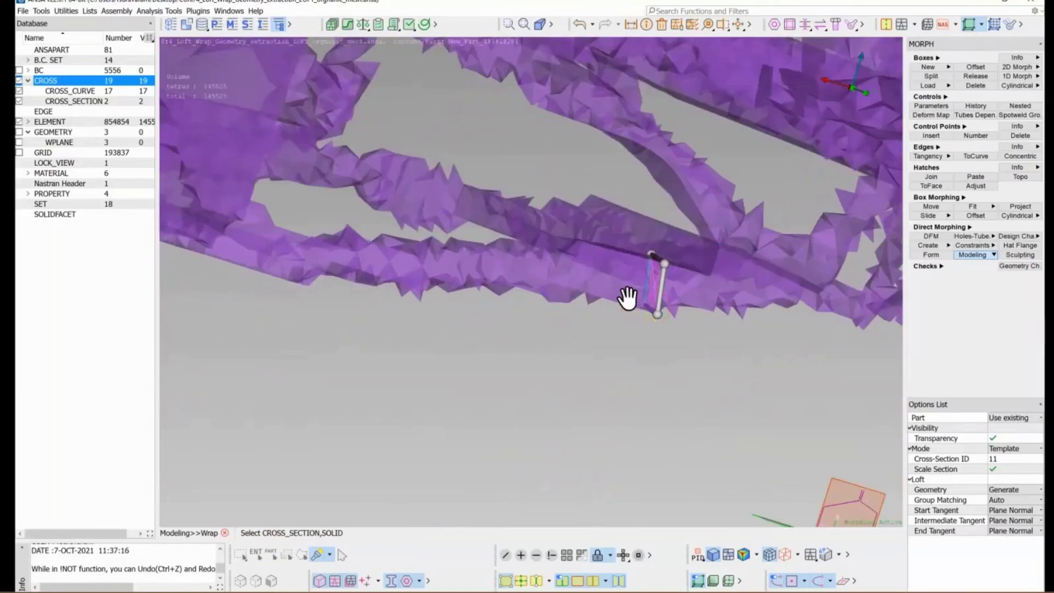
{"action": "left_click", "coordinate": [529, 272]}
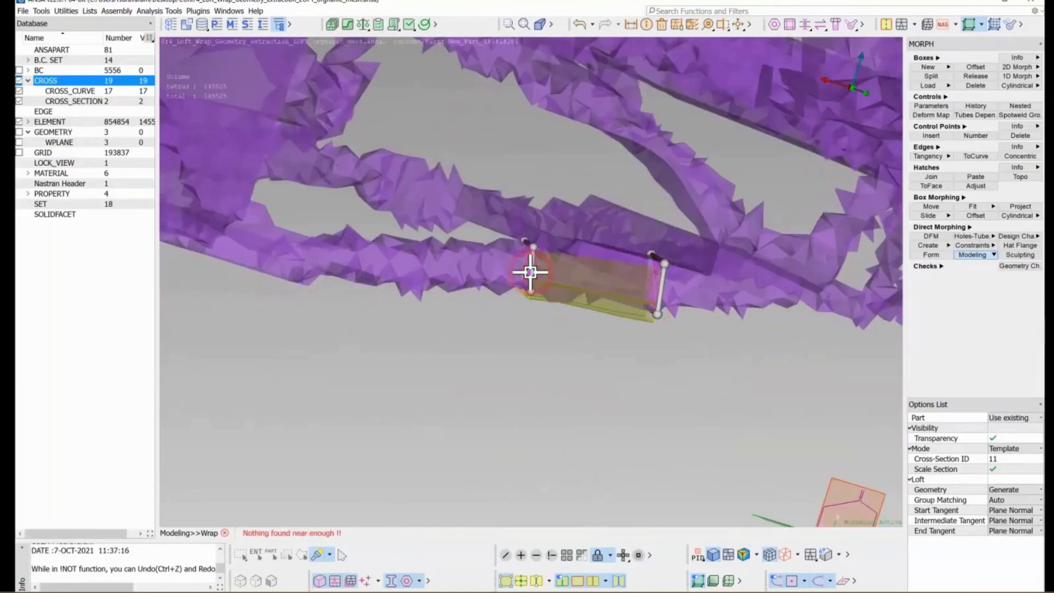
{"action": "left_click", "coordinate": [355, 258]}
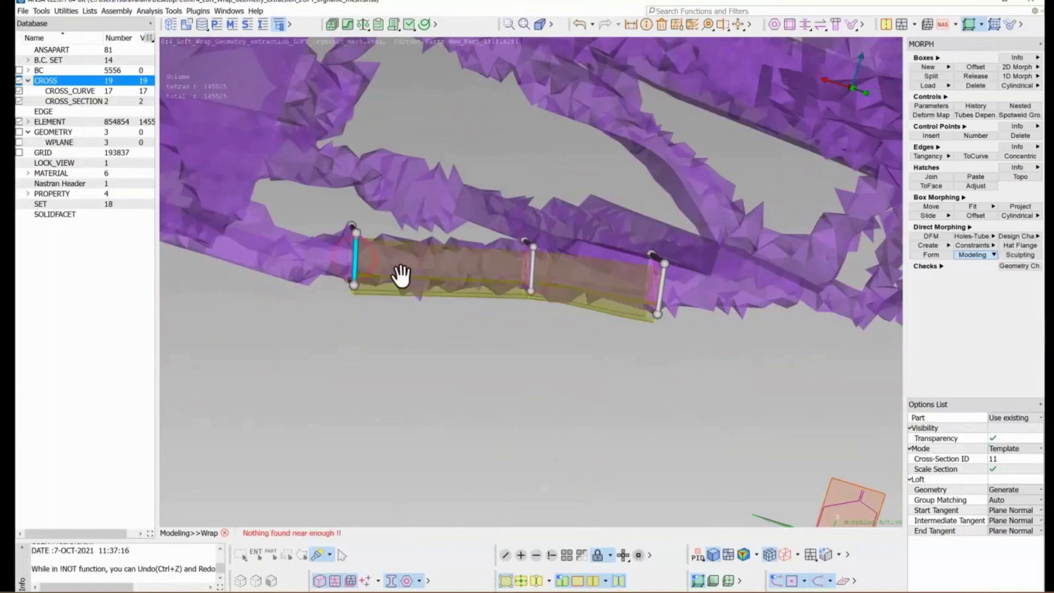
{"action": "middle_click", "coordinate": [563, 344]}
Hide the cross sections, examine the wrapped box-section geometry from several sides, and leave the Wrap function.
{"action": "left_click", "coordinate": [334, 581]}
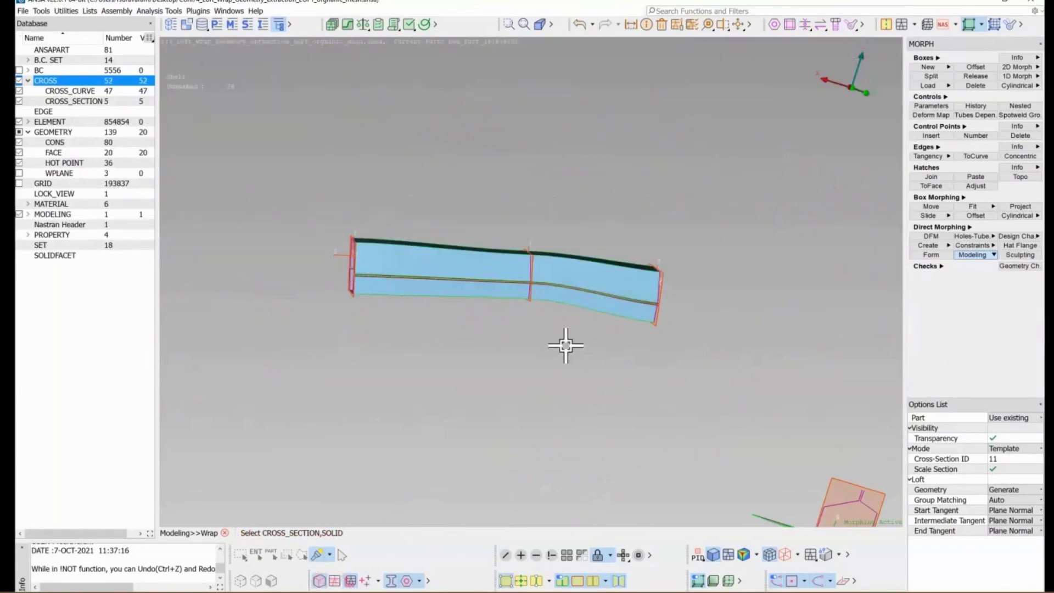
{"action": "left_click", "coordinate": [19, 80]}
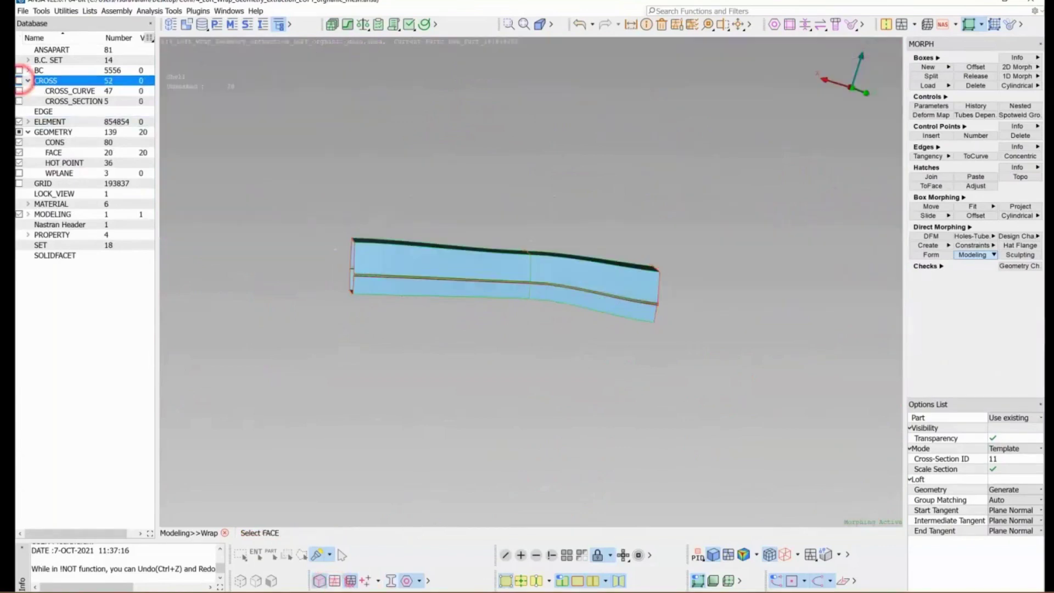
{"action": "left_click_drag", "start_coordinate": [511, 317], "coordinate": [527, 335], "text": "ctrl"}
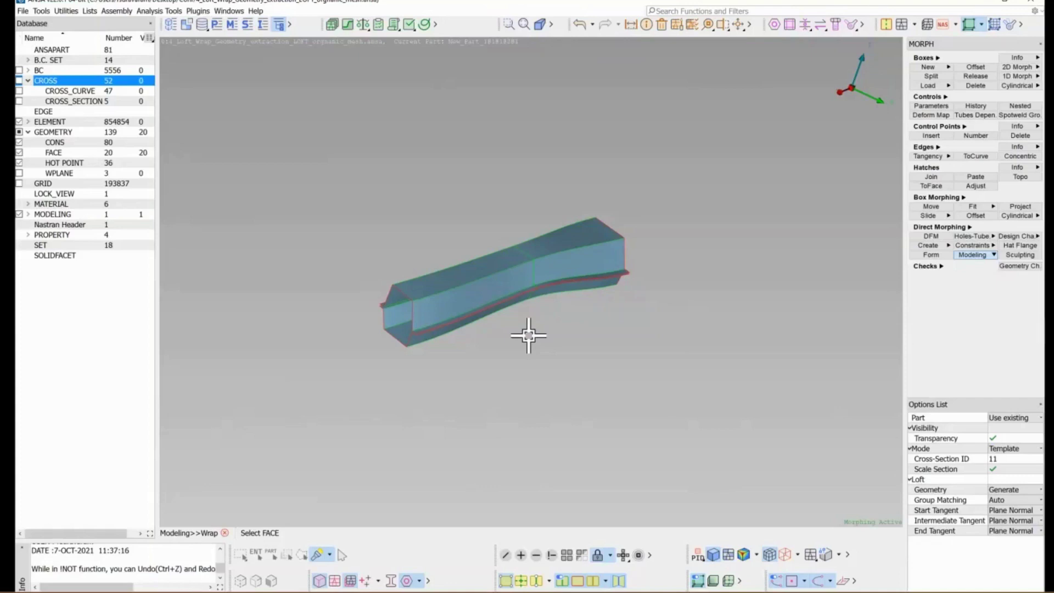
{"action": "left_click_drag", "start_coordinate": [529, 336], "coordinate": [464, 378], "text": "ctrl"}
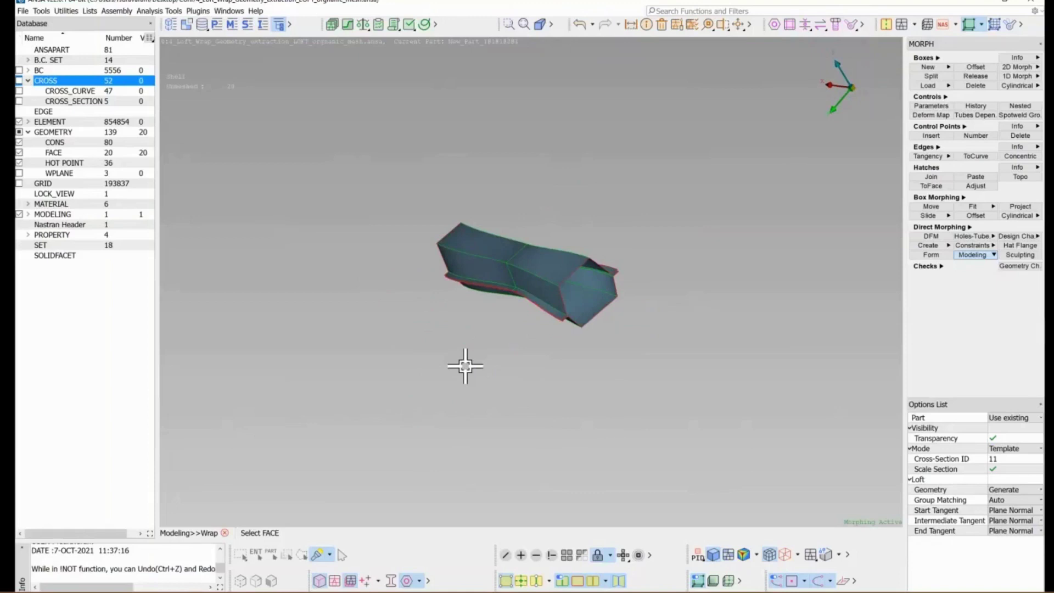
{"action": "middle_click", "coordinate": [467, 365]}
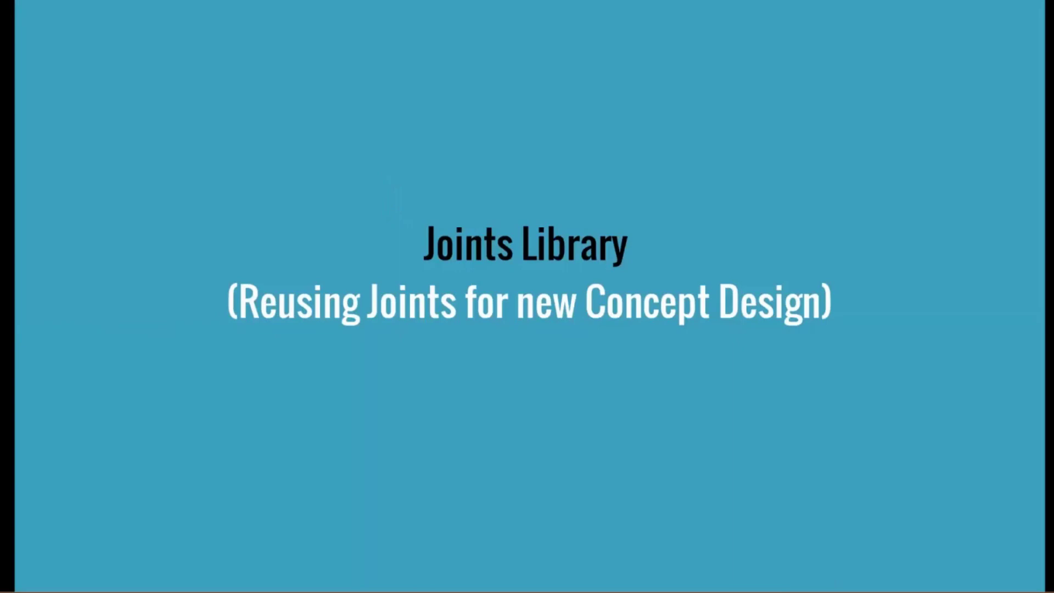
{"action": "key", "text": "space"}
{"action": "key", "text": "space"}
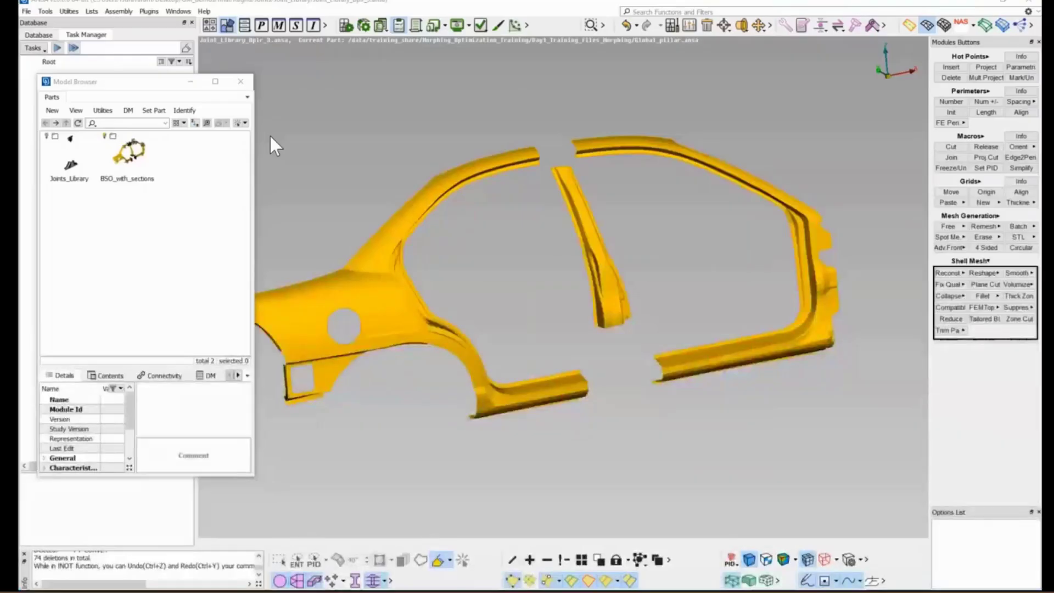
Show the VehicleA lower joint from the Joints_Library part group at the gap between the B-pillar and the rocker.
{"action": "key", "text": "F10"}
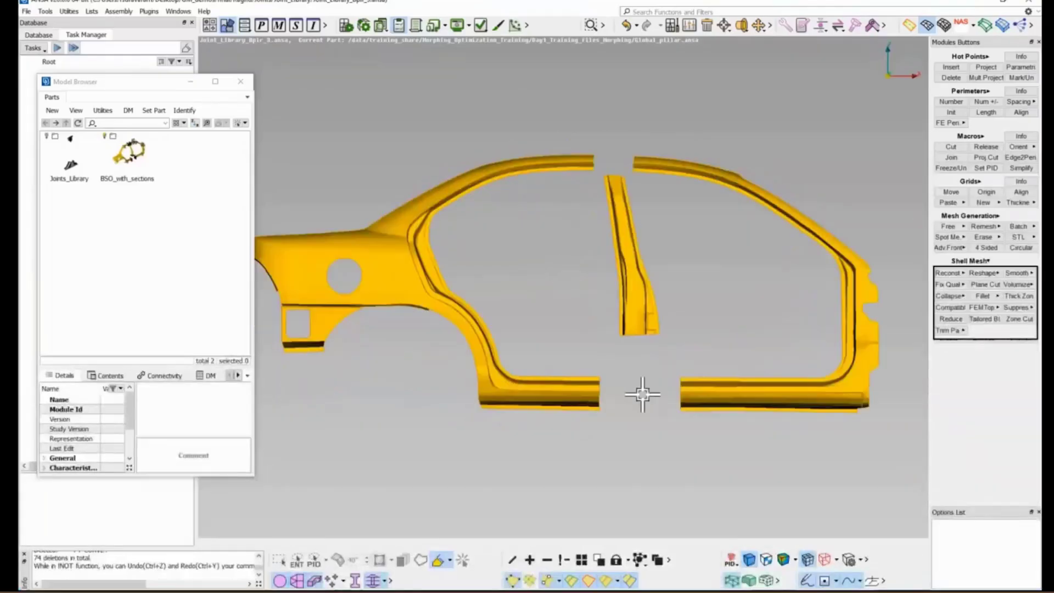
{"action": "scroll", "coordinate": [643, 394], "scroll_direction": "up", "scroll_amount": 5}
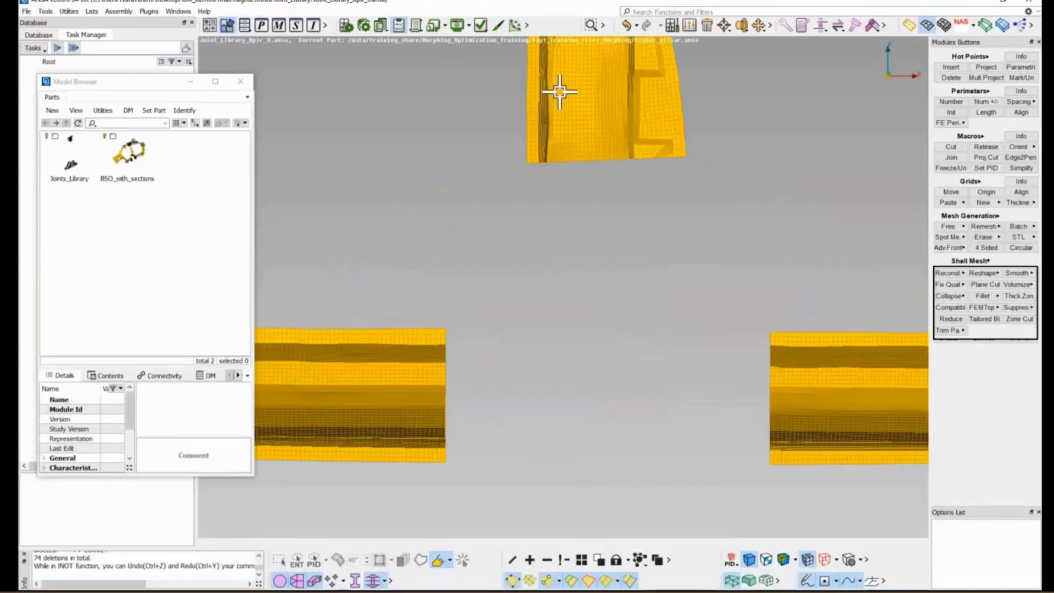
{"action": "double_click", "coordinate": [66, 157]}
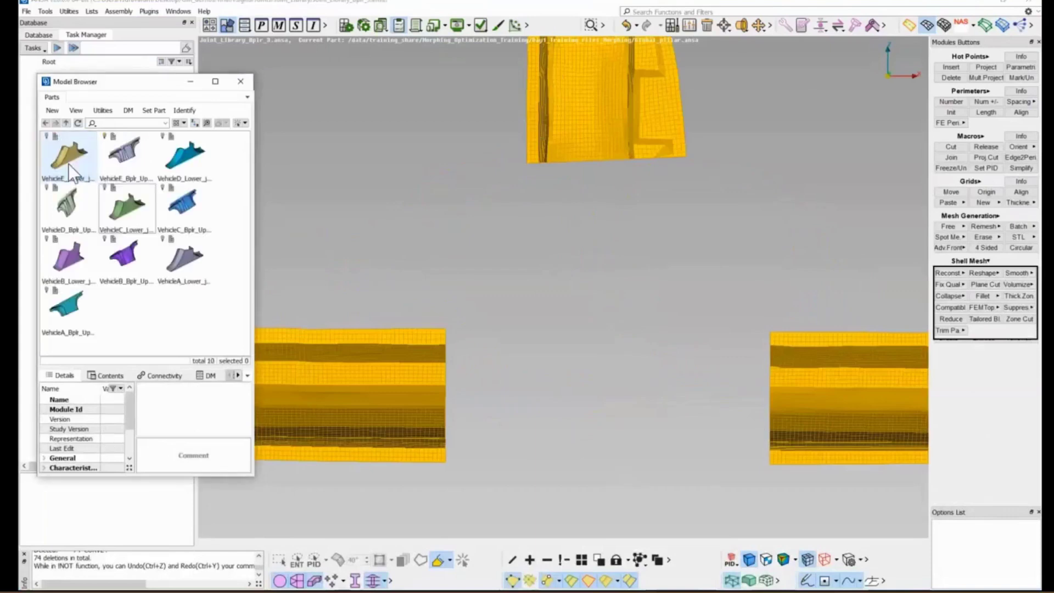
{"action": "right_click", "coordinate": [180, 266]}
{"action": "left_click", "coordinate": [193, 273]}
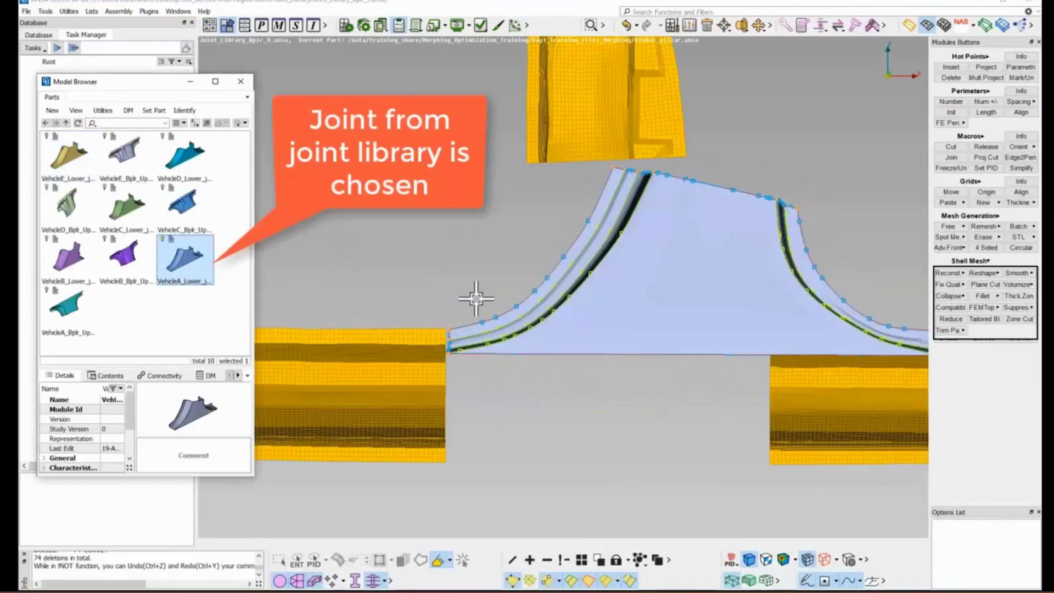
{"action": "left_click_drag", "start_coordinate": [481, 253], "coordinate": [409, 225], "text": "ctrl"}
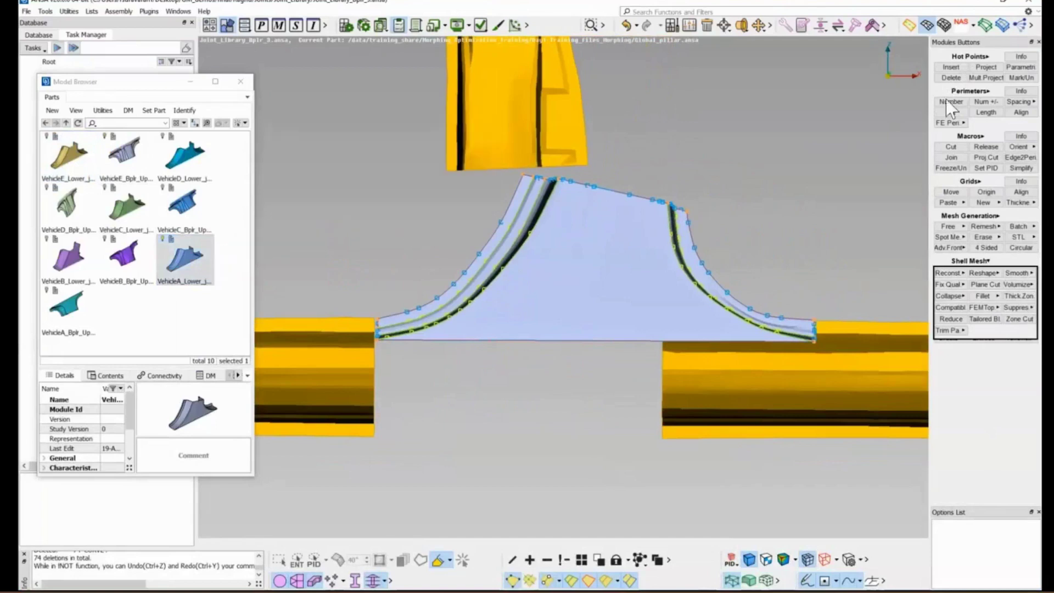
Morph the lower joint with PARAMETER_1 to fit the B-pillar and rocker ends, and inspect the joint-to-pillar mesh connection.
{"action": "left_click", "coordinate": [985, 25]}
{"action": "left_click", "coordinate": [950, 113]}
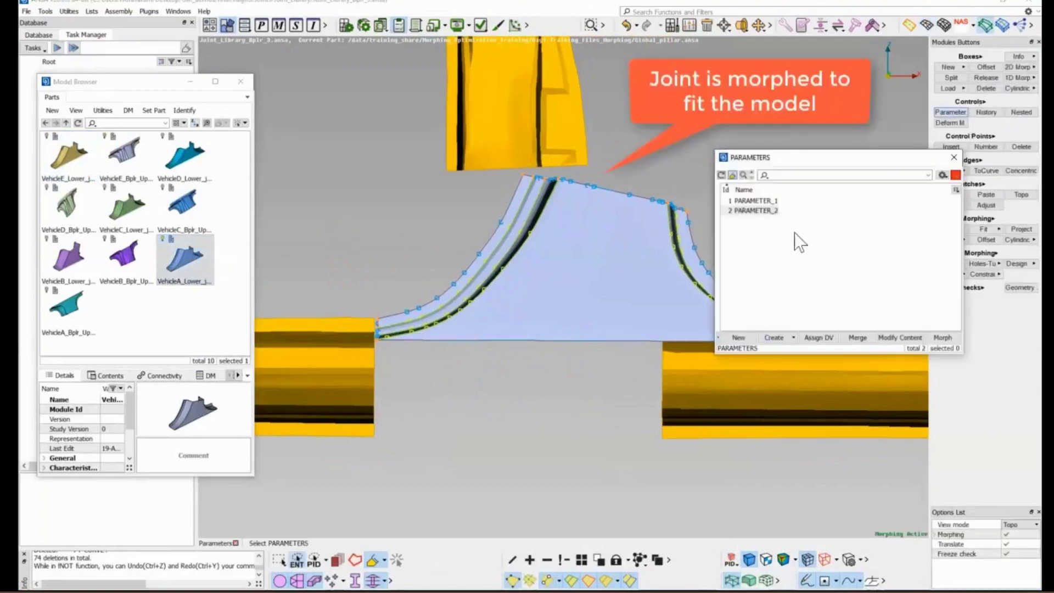
{"action": "left_click", "coordinate": [767, 201]}
{"action": "right_click", "coordinate": [765, 202]}
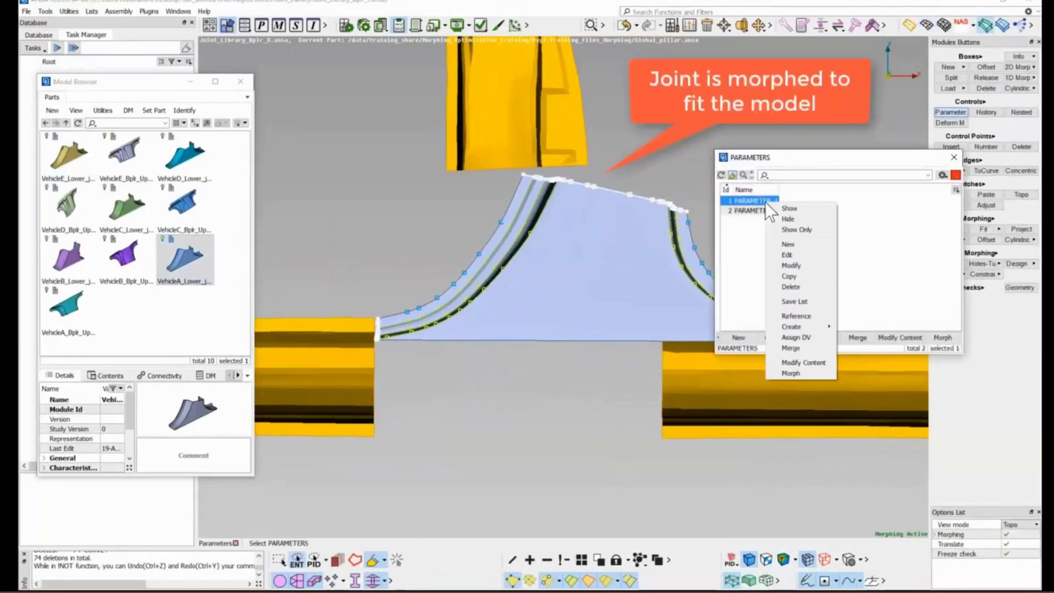
{"action": "left_click", "coordinate": [792, 365]}
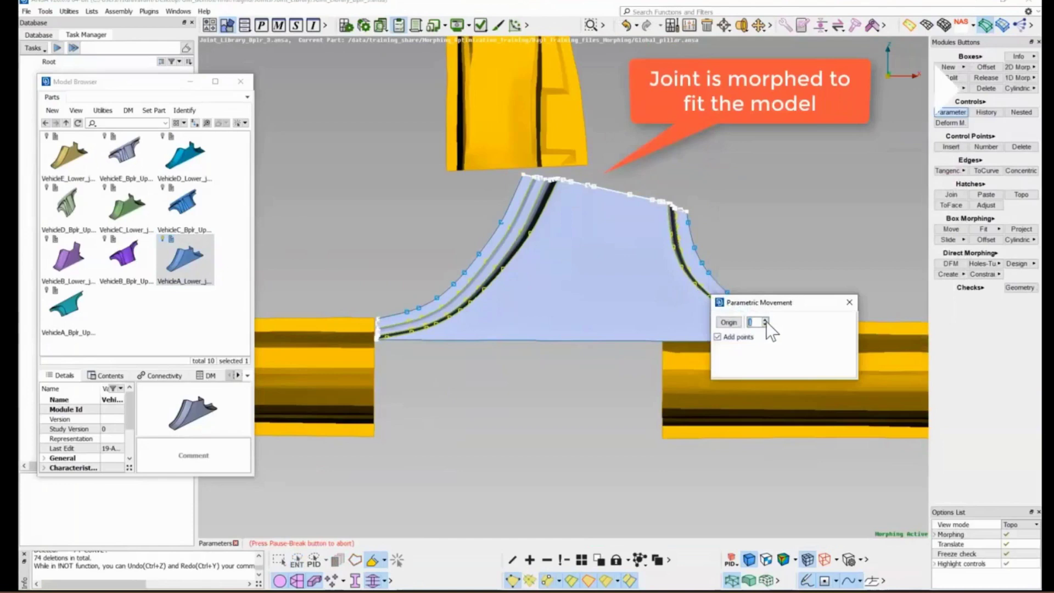
{"action": "left_click", "coordinate": [765, 320]}
{"action": "middle_click", "coordinate": [631, 241]}
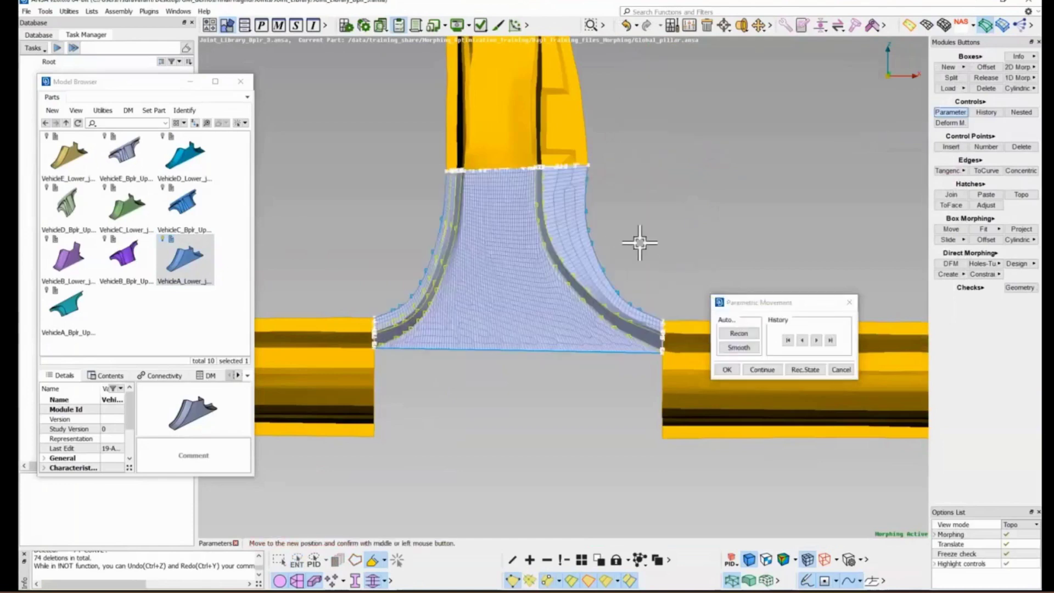
{"action": "middle_click", "coordinate": [675, 273]}
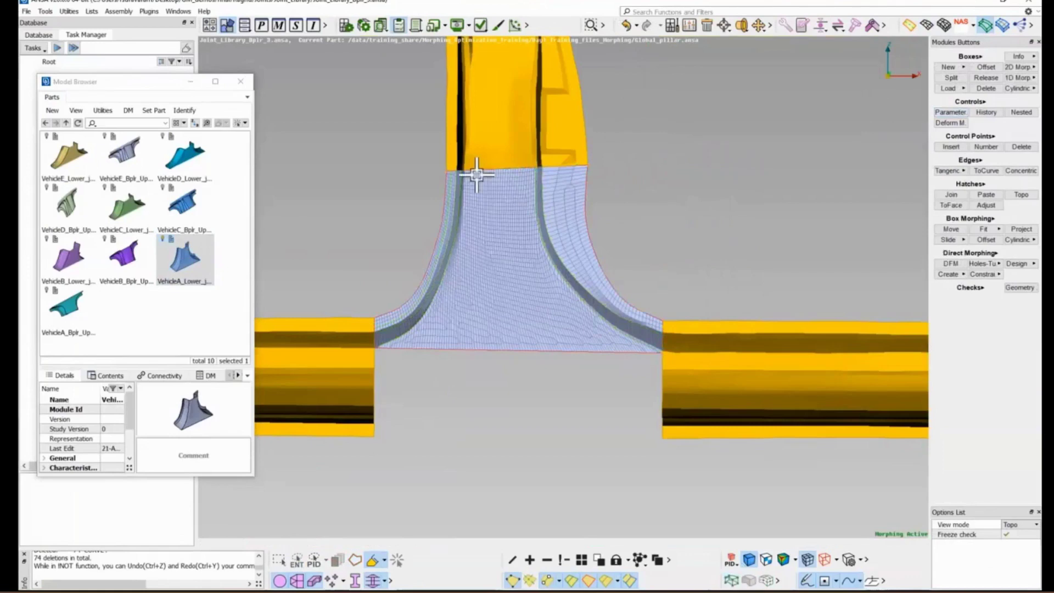
{"action": "scroll", "coordinate": [477, 174], "scroll_direction": "up", "scroll_amount": 5}
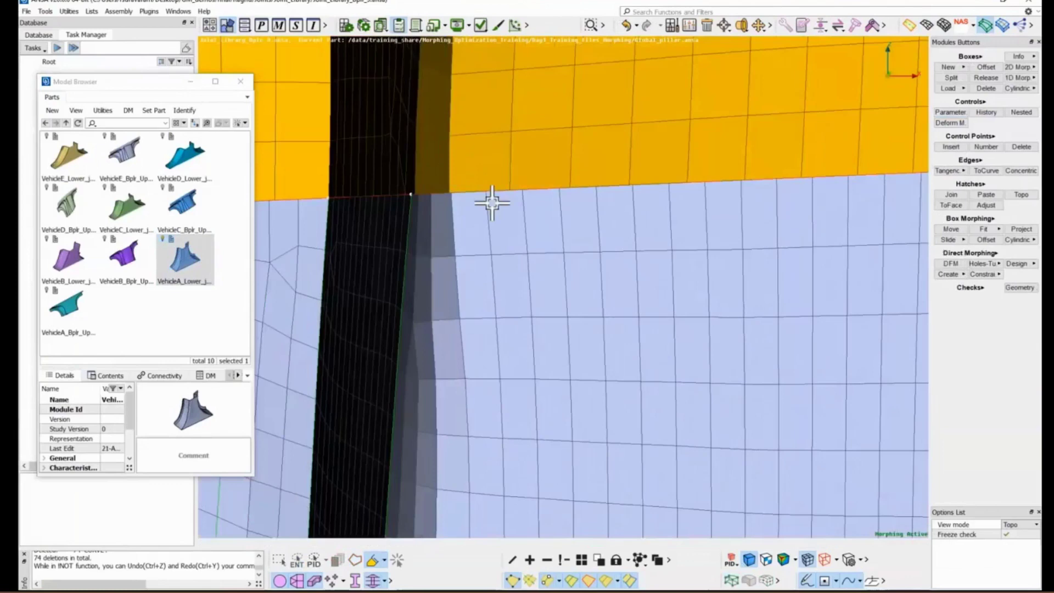
Connect the lower joint's boundary edges to the surrounding B-pillar and rocker meshes with single-step FEM Topo, and inspect the joint-to-pillar seam.
{"action": "scroll", "coordinate": [492, 203], "scroll_direction": "down", "scroll_amount": 10}
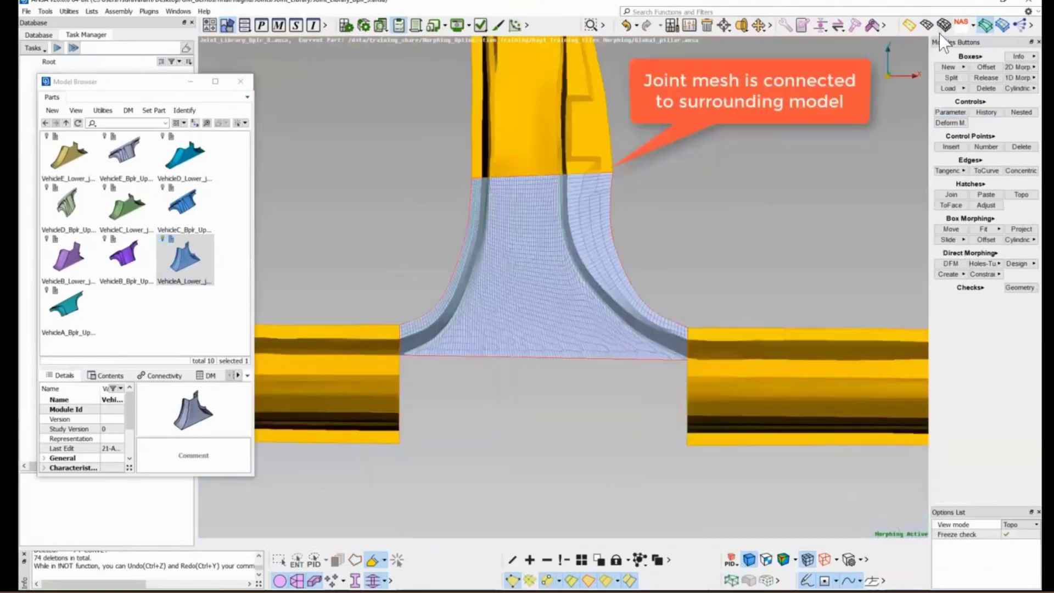
{"action": "left_click", "coordinate": [929, 27]}
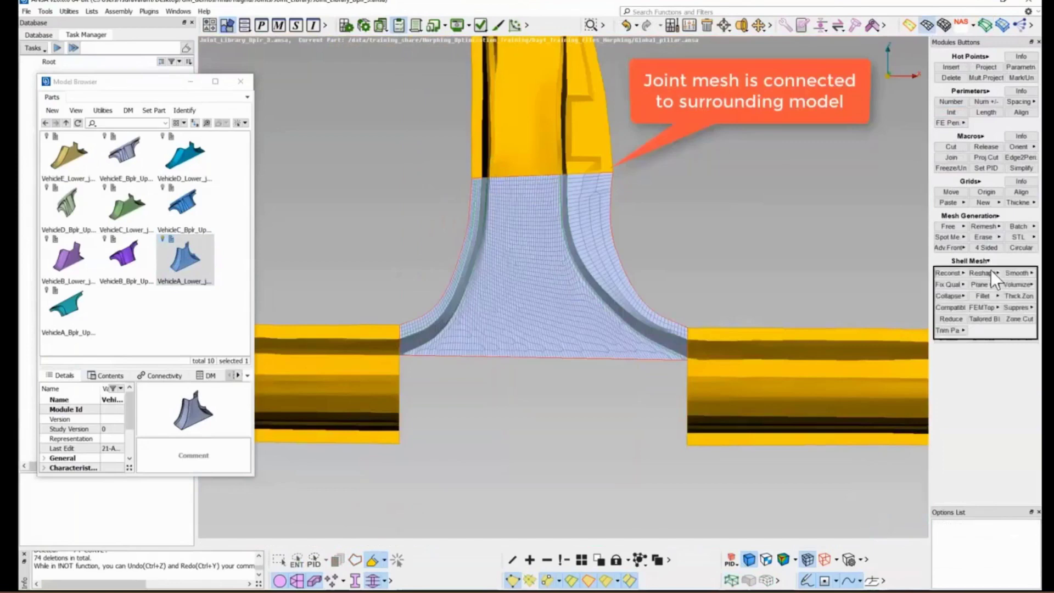
{"action": "left_click", "coordinate": [993, 311]}
{"action": "left_click", "coordinate": [990, 320]}
{"action": "left_click_drag", "start_coordinate": [328, 127], "coordinate": [725, 363]}
{"action": "middle_click", "coordinate": [666, 269]}
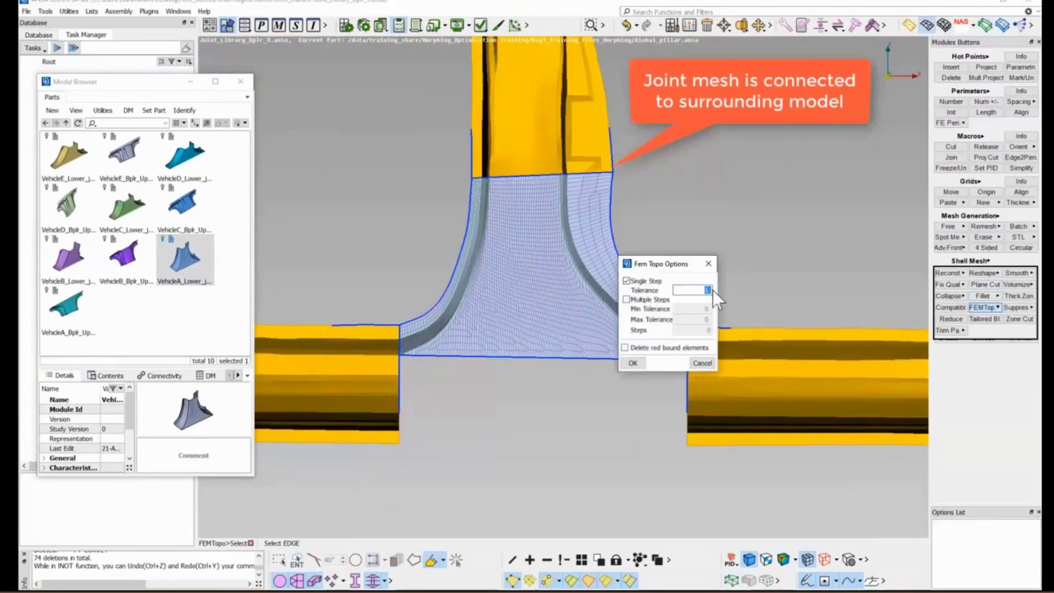
{"action": "left_click", "coordinate": [633, 363]}
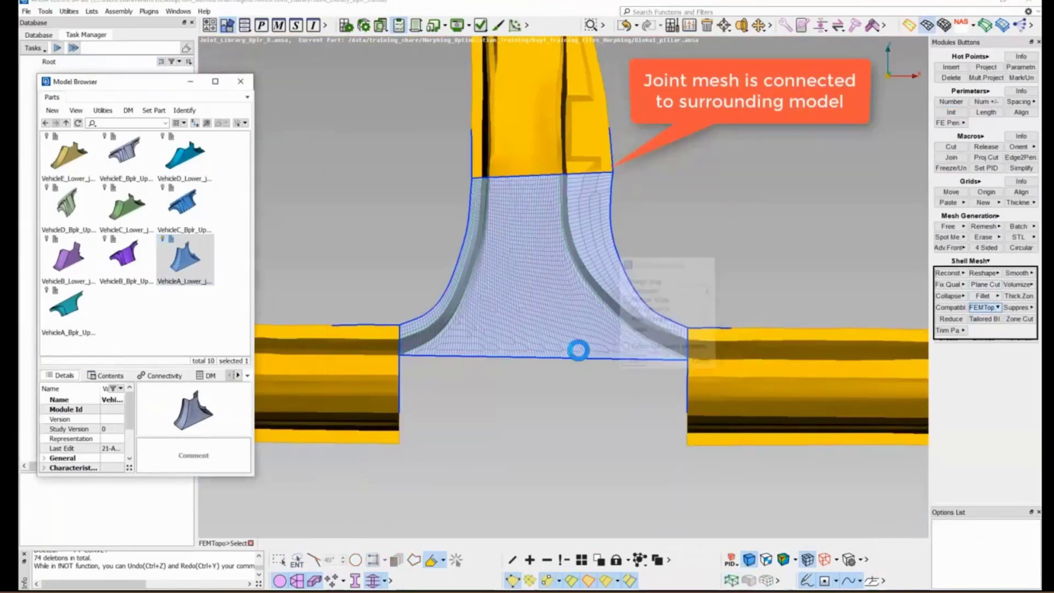
{"action": "left_click", "coordinate": [551, 283]}
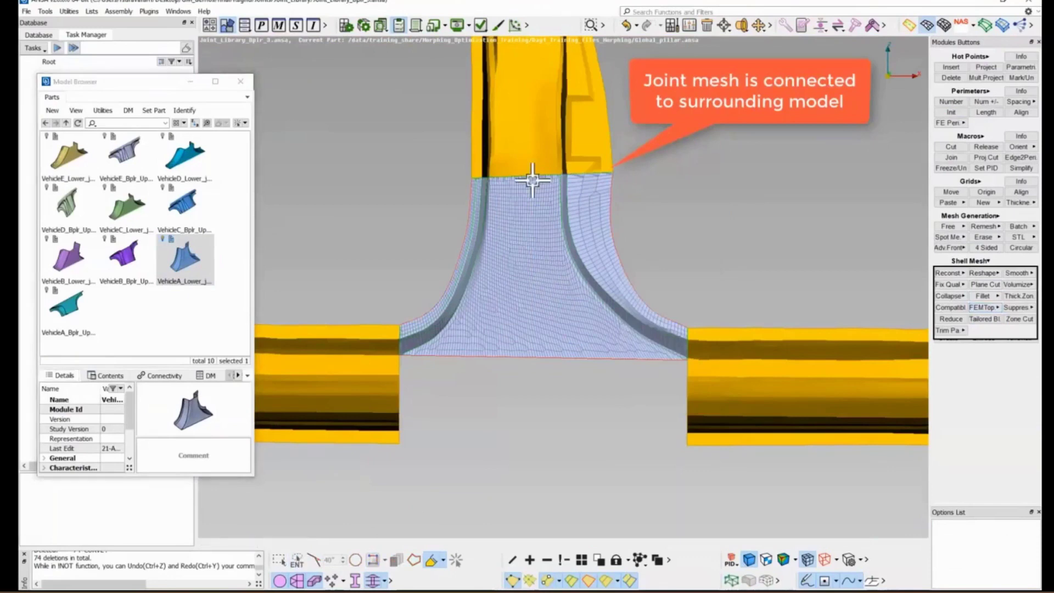
{"action": "scroll", "coordinate": [506, 172], "scroll_direction": "up", "scroll_amount": 5}
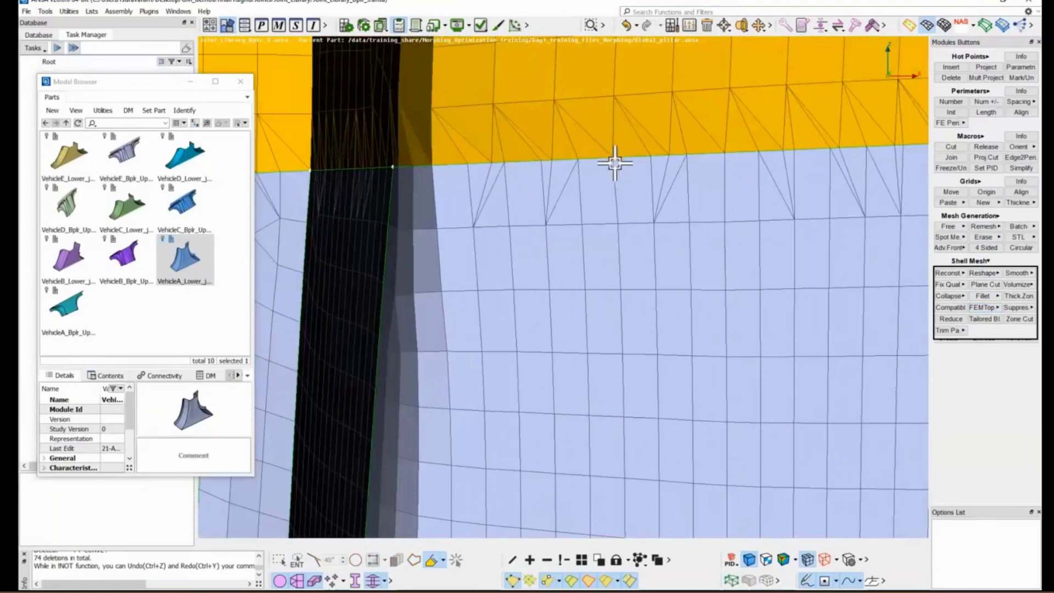
{"action": "scroll", "coordinate": [538, 207], "scroll_direction": "down", "scroll_amount": 8}
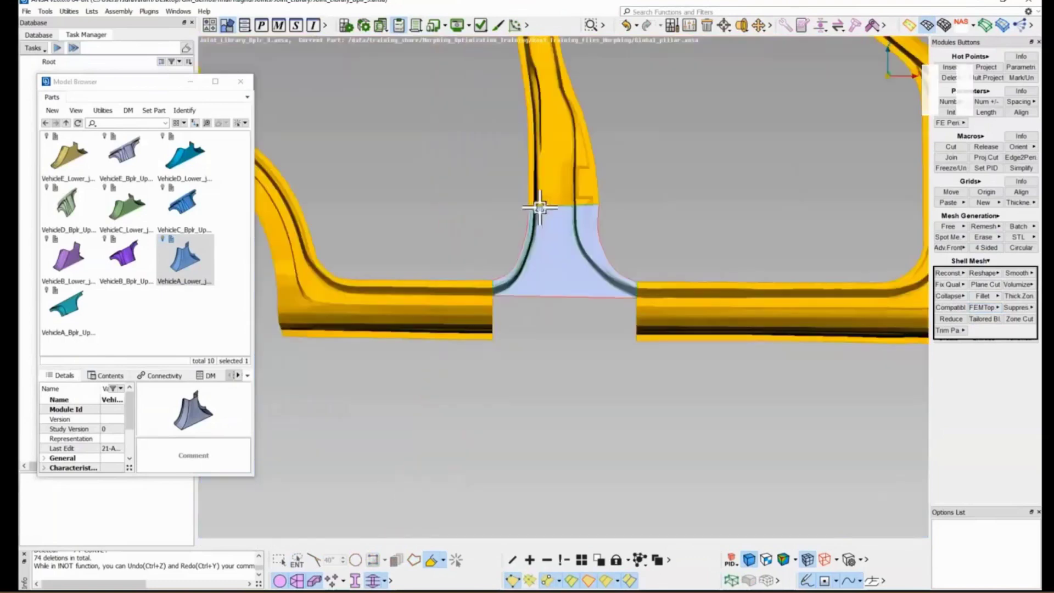